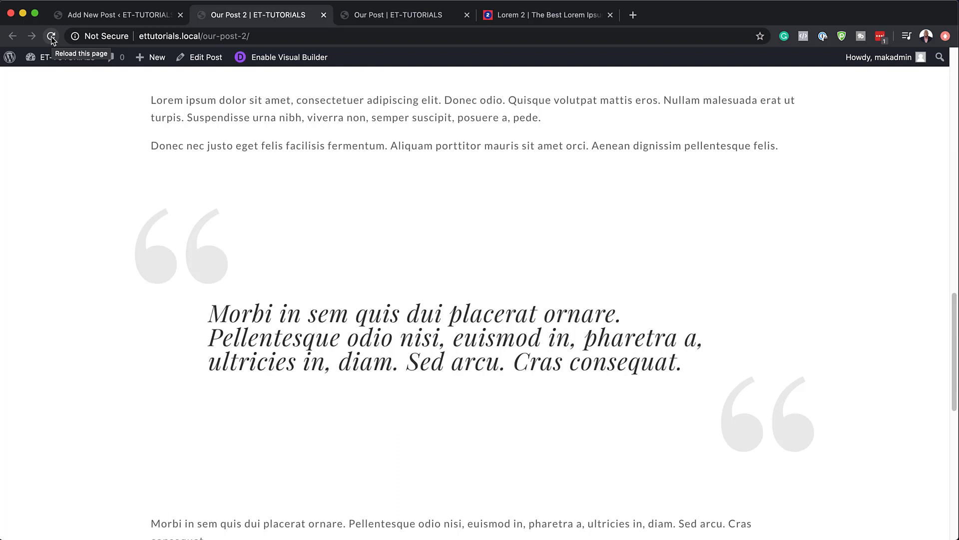
pyautogui.hotkey('ctrl', 'Tab')
pyautogui.click(51, 36)
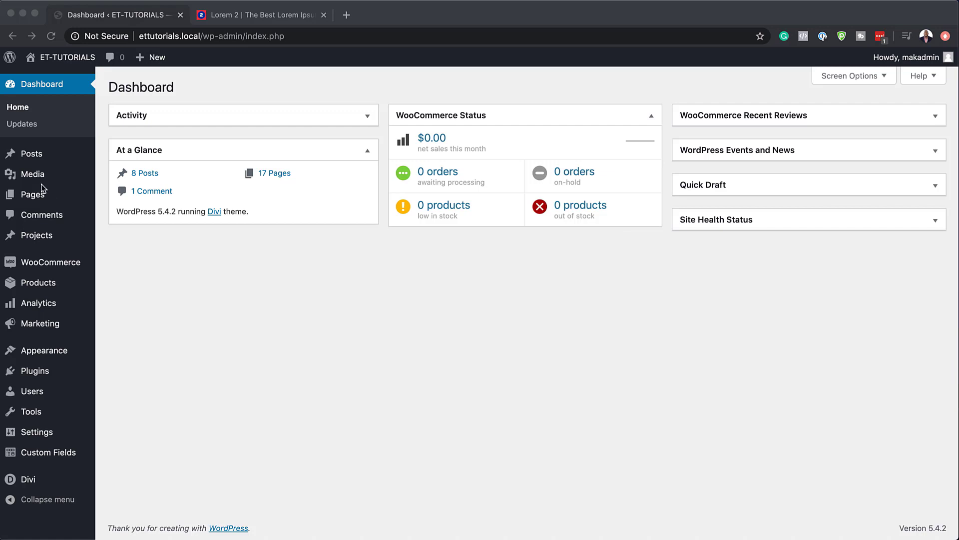
# - Create a new blog post and title it "Our Post"
pyautogui.moveTo(35, 155)
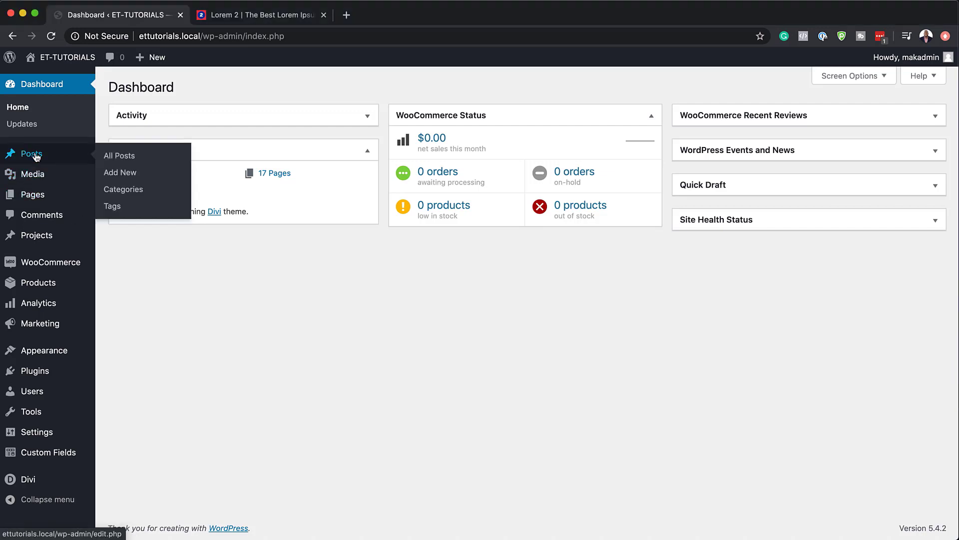
pyautogui.click(123, 173)
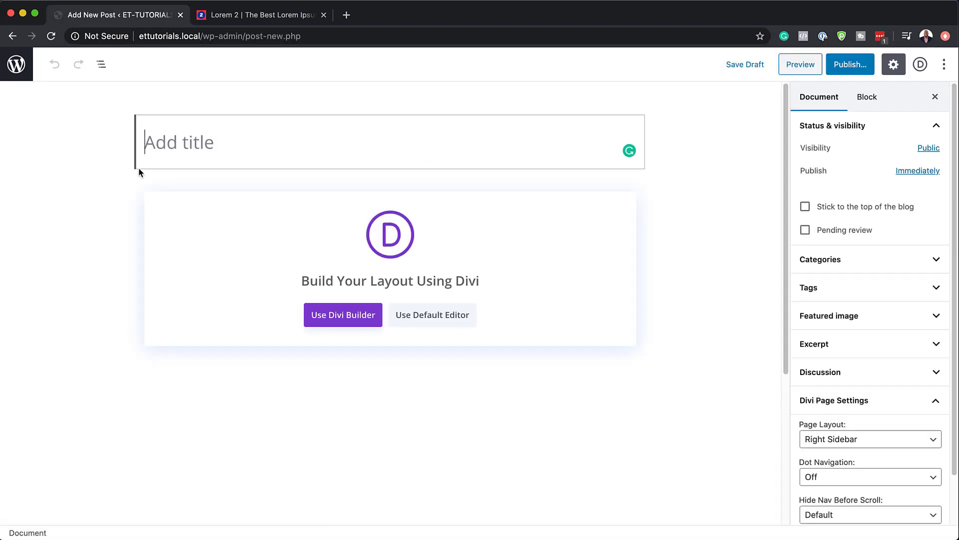
pyautogui.write('Our Post')
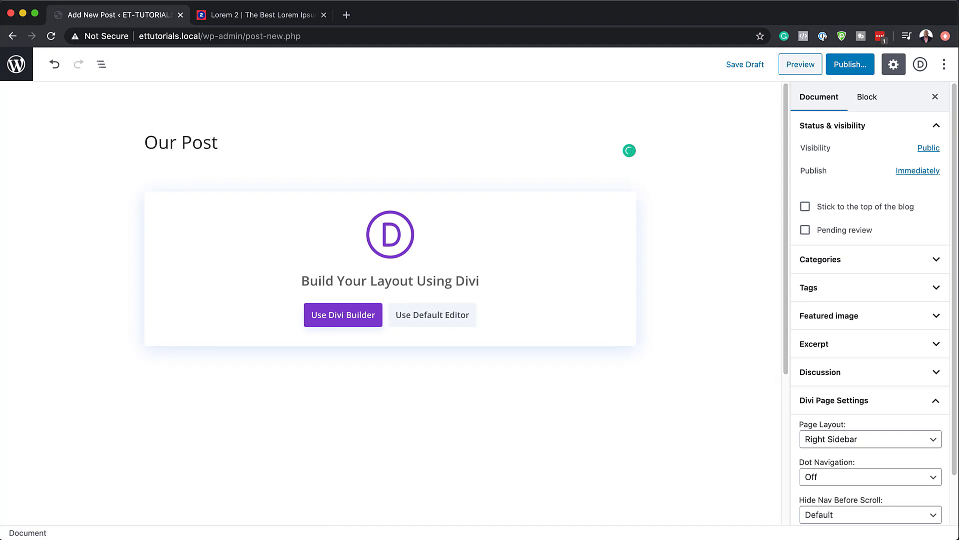
# - Choose the default editor for the post and fill its body with five lorem ipsum paragraphs
pyautogui.click(440, 319)
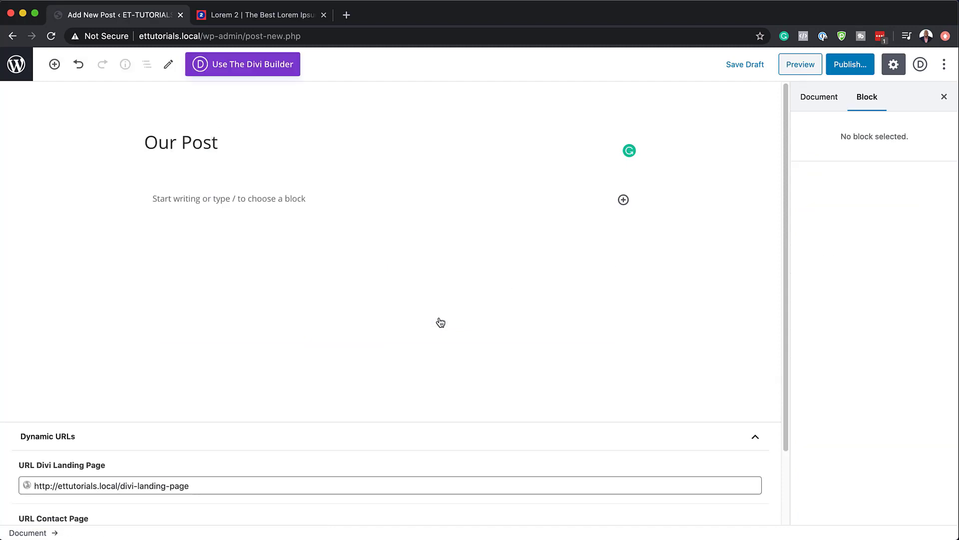
pyautogui.click(236, 200)
pyautogui.write('Lorem ipsum dolor sit amet, consectetuer adipiscing elit. Donec odio. Quisque volutpat mattis eros. Nullam malesuada erat ut turpis. Suspendisse urna nibh, viverra non, semper suscipit, posuere a, pede.  Donec nec justo eget felis facilisis fermentum. Aliquam porttitor mauris sit amet orci. Aenean dignissim pellentesque felis.  Morbi in sem quis dui placerat ornare. Pellentesque odio nisi, euismod in, pharetra a, ultricies in, diam. Sed arcu. Cras consequat.  Praesent dapibus, neque id cursus faucibus, tortor neque egestas auguae, eu vulputate magna eros eu erat. Aliquam erat volutpat. Nam dui mi, tincidunt quis, accumsan porttitor, facilisis luctus, metus.  Phasellus ultrices nulla quis nibh. Quisque a lectus. Donec consectetuer ligula vulputate sem tristique cursus. Nam nulla quam, gravida non, commodo a, sodales sit amet, nisi.')
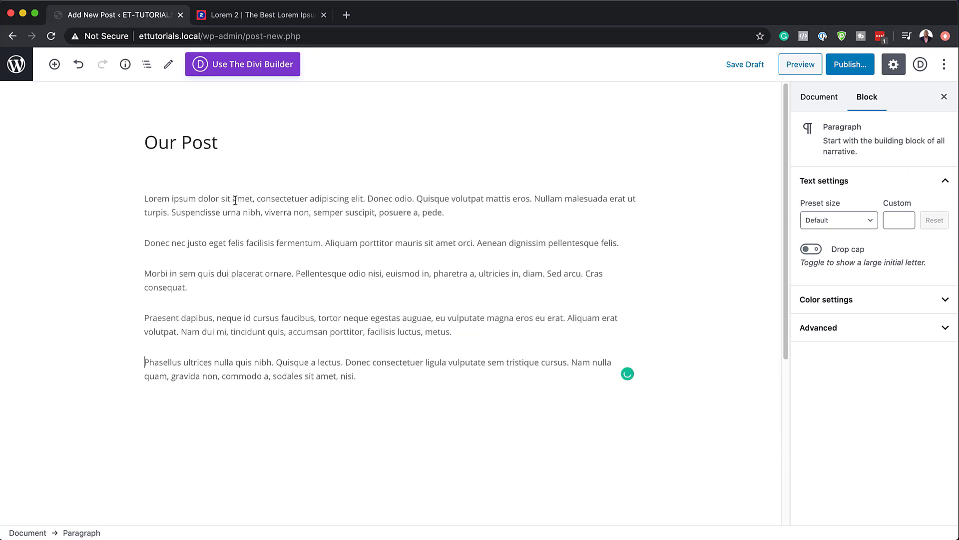
# - Split "Morbi in sem quis dui placerat ornare." off the third paragraph into its own paragraph and make it bold
pyautogui.click(297, 273)
pyautogui.press('Return')
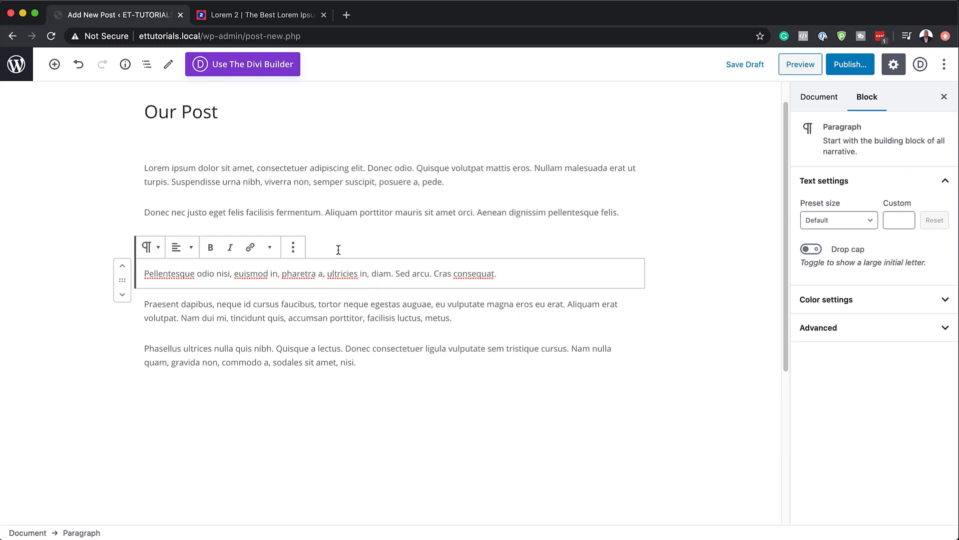
pyautogui.press('Left')
pyautogui.moveTo(296, 243); pyautogui.dragTo(143, 243)
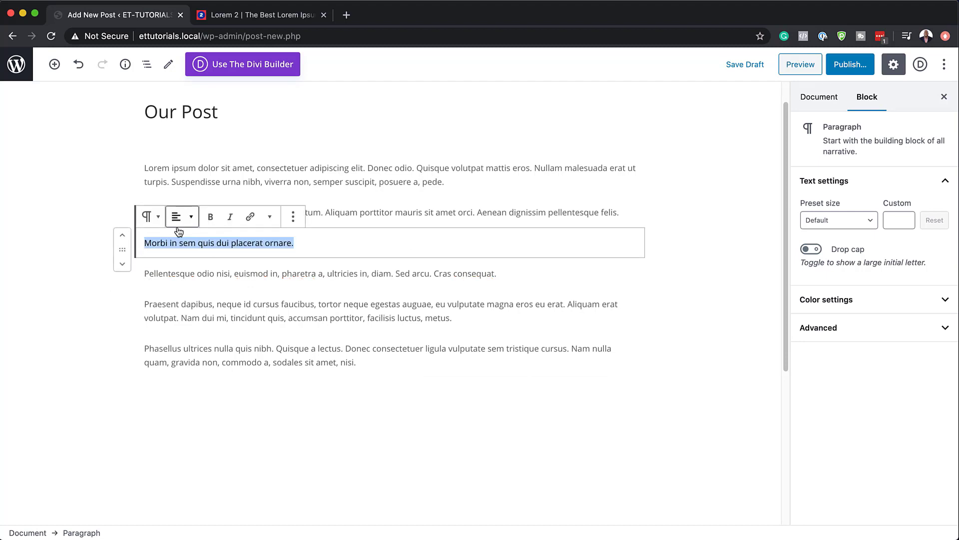
pyautogui.click(211, 218)
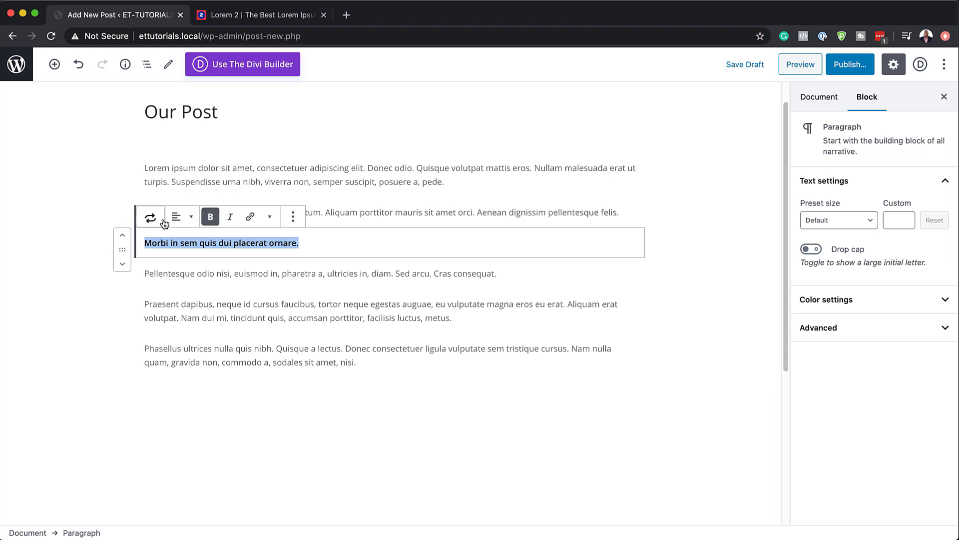
pyautogui.press('Right')
# - Insert a heading block reading "My Heading" above the first lorem ipsum paragraph
pyautogui.click(145, 168)
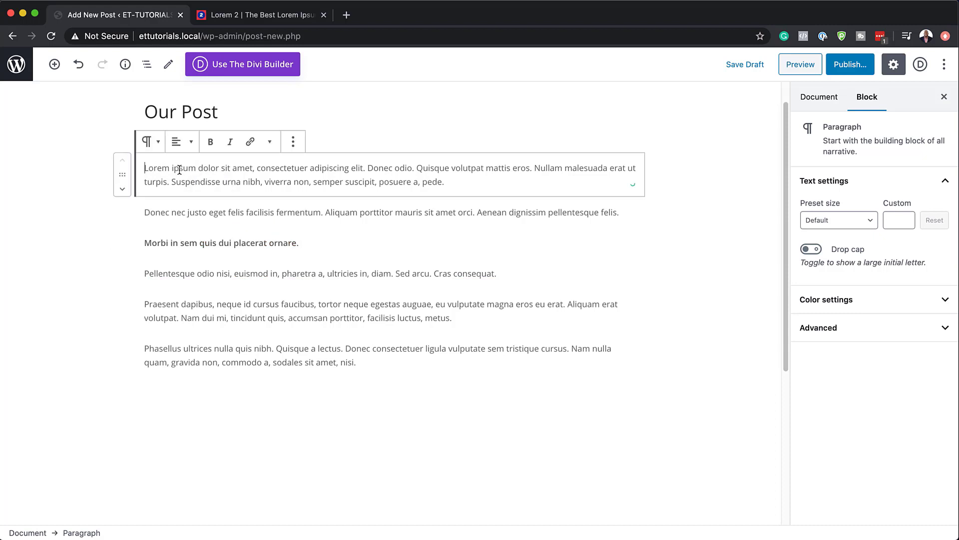
pyautogui.click(172, 168)
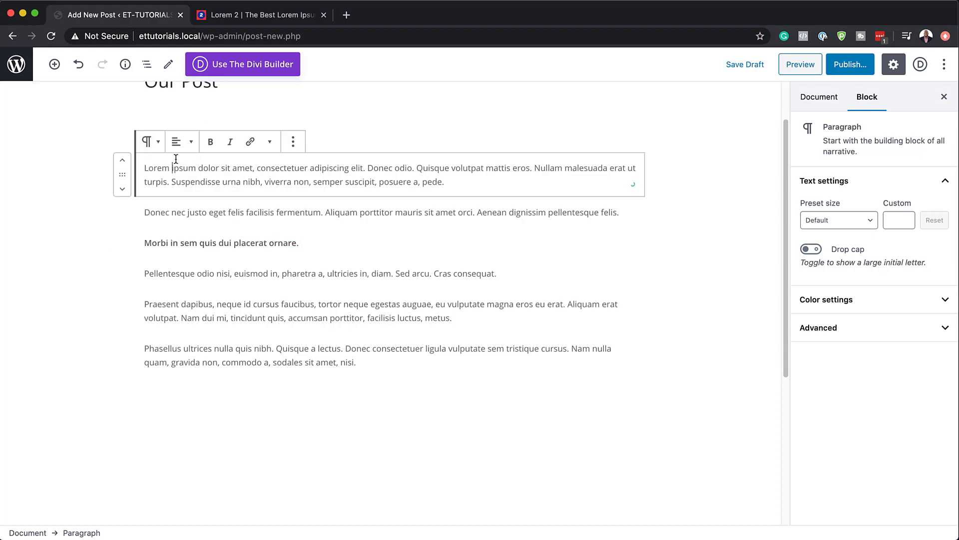
pyautogui.click(143, 164)
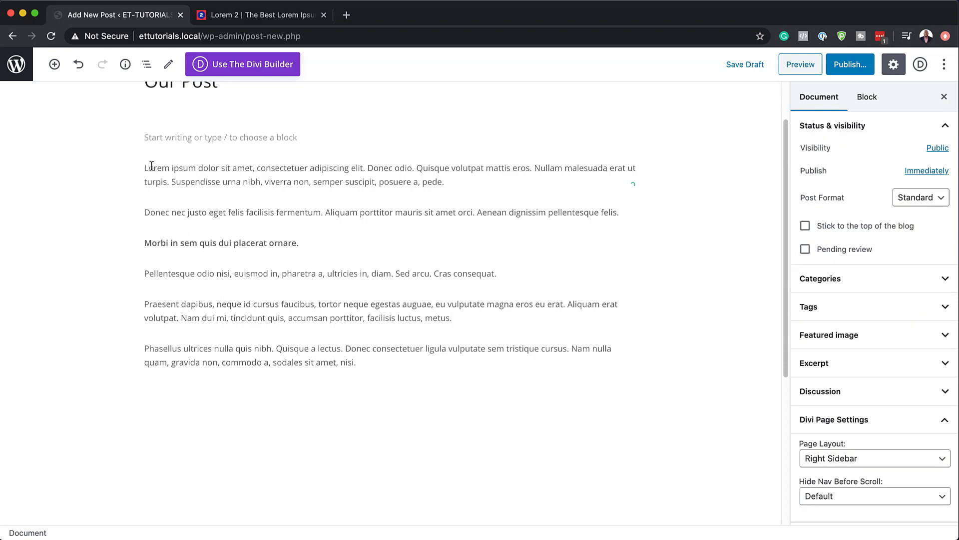
pyautogui.click(156, 138)
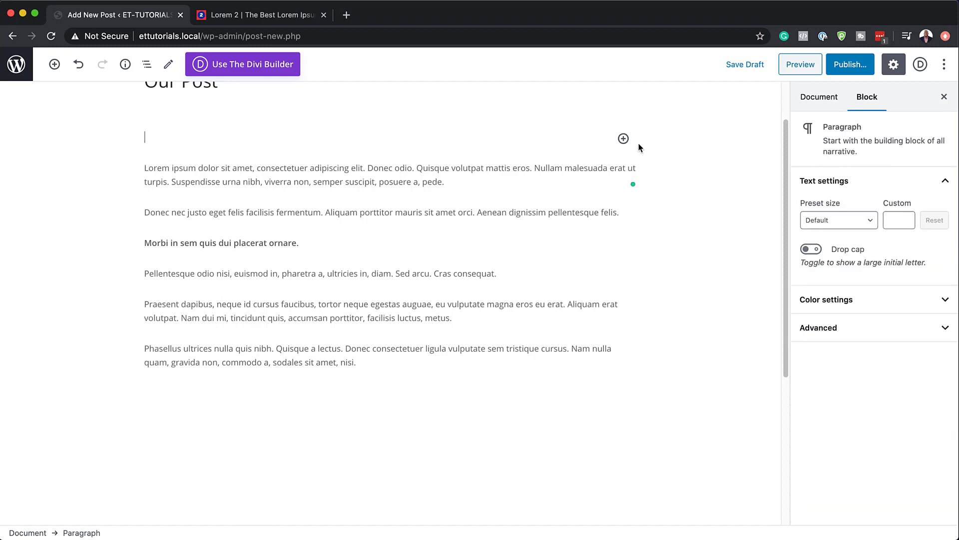
pyautogui.click(623, 138)
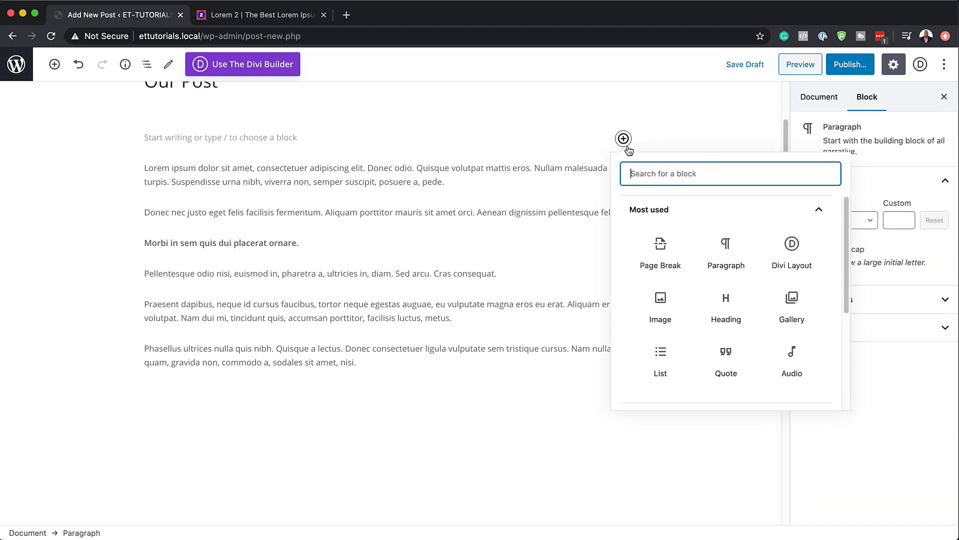
pyautogui.click(726, 305)
pyautogui.write('My ')
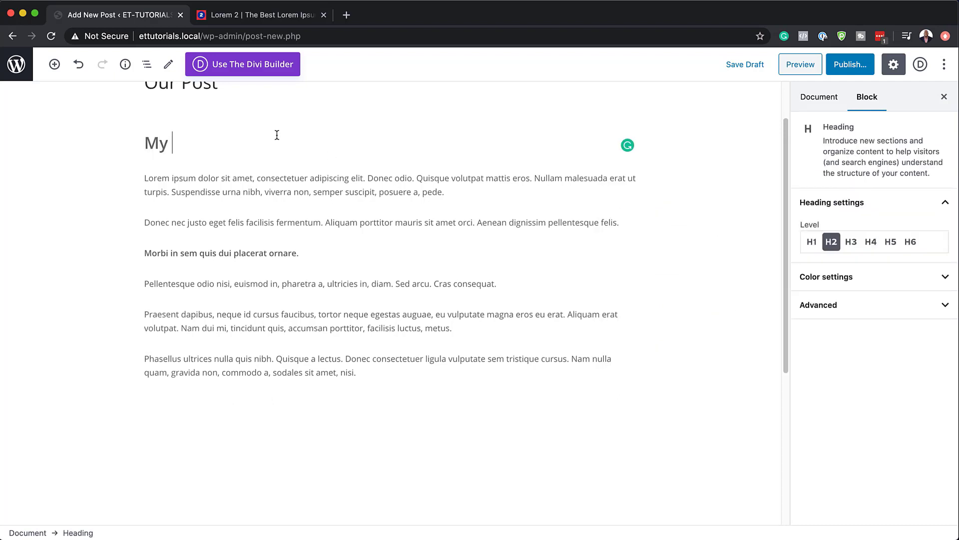
pyautogui.write('Heading')
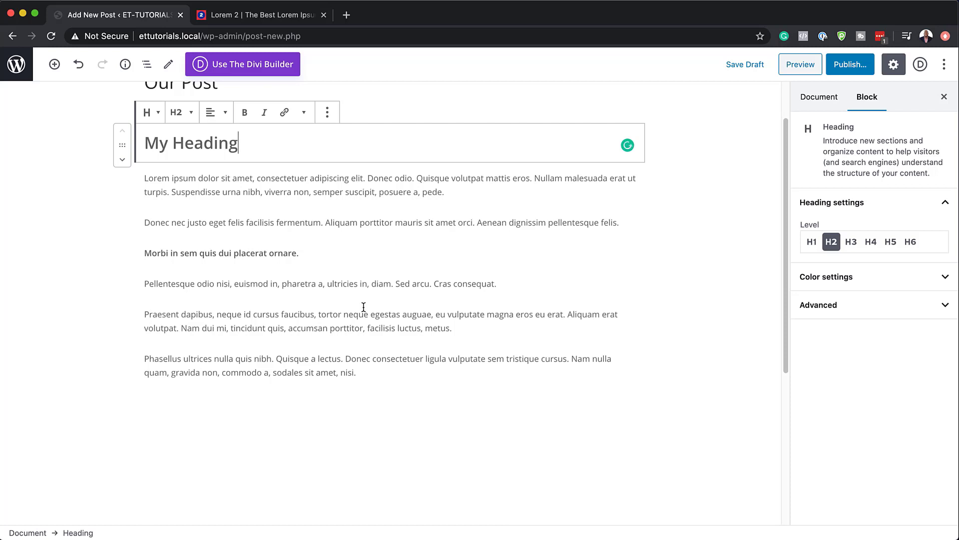
# - Add a Divi Layout block below the paragraph beginning "Pellentesque odio nisi"
pyautogui.click(521, 288)
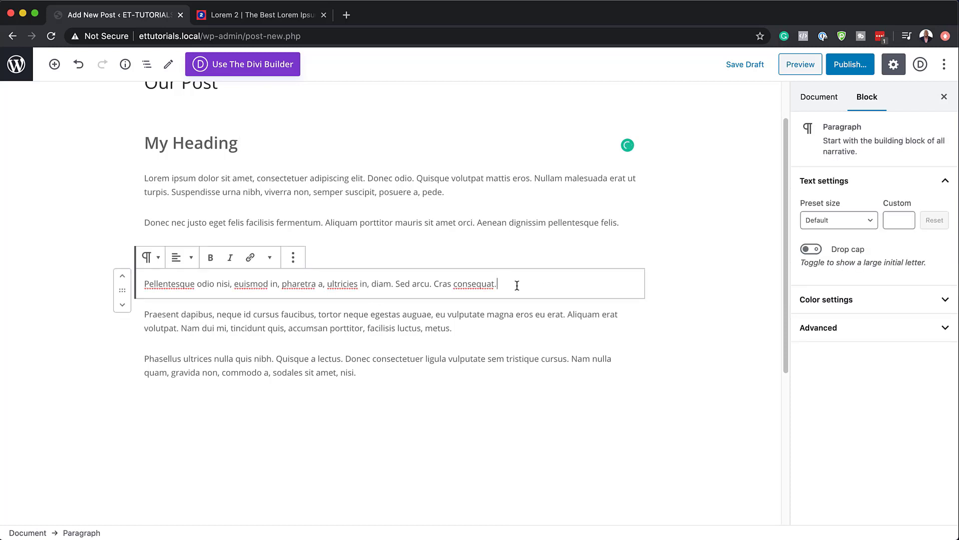
pyautogui.press('Return')
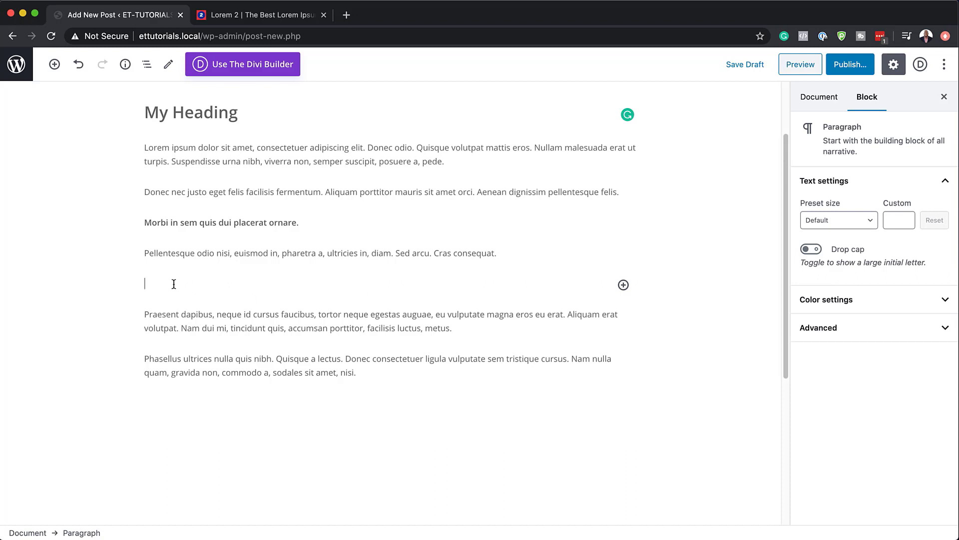
pyautogui.write('/')
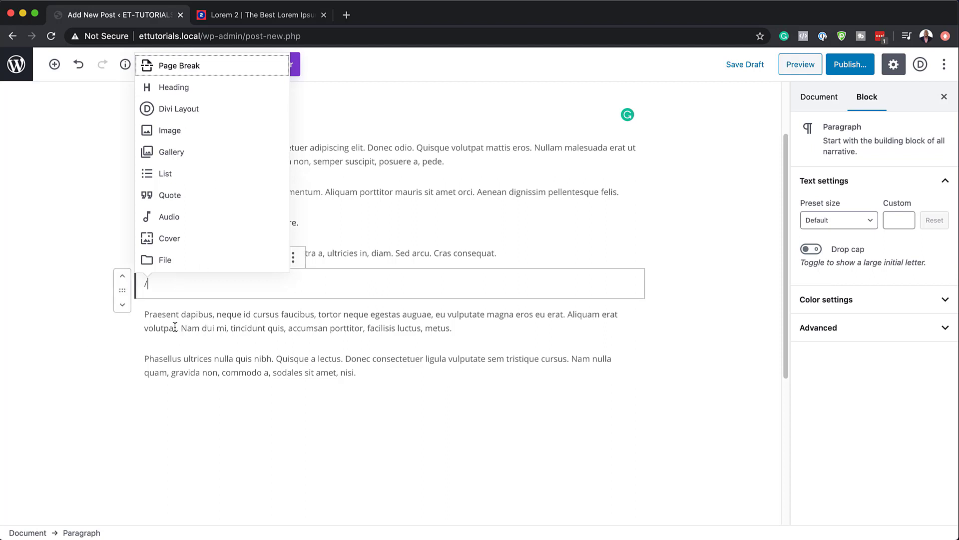
pyautogui.press('BackSpace')
pyautogui.click(376, 344)
pyautogui.click(583, 285)
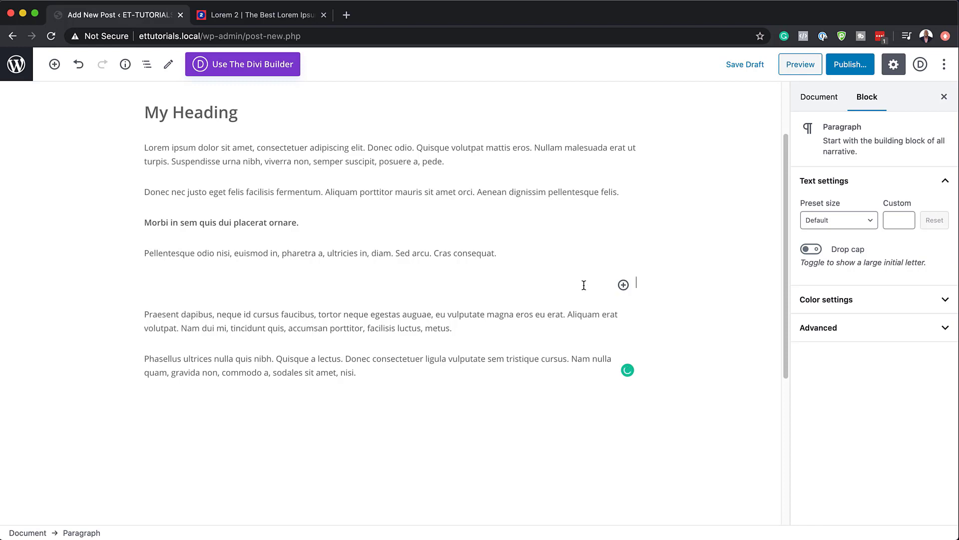
pyautogui.click(623, 284)
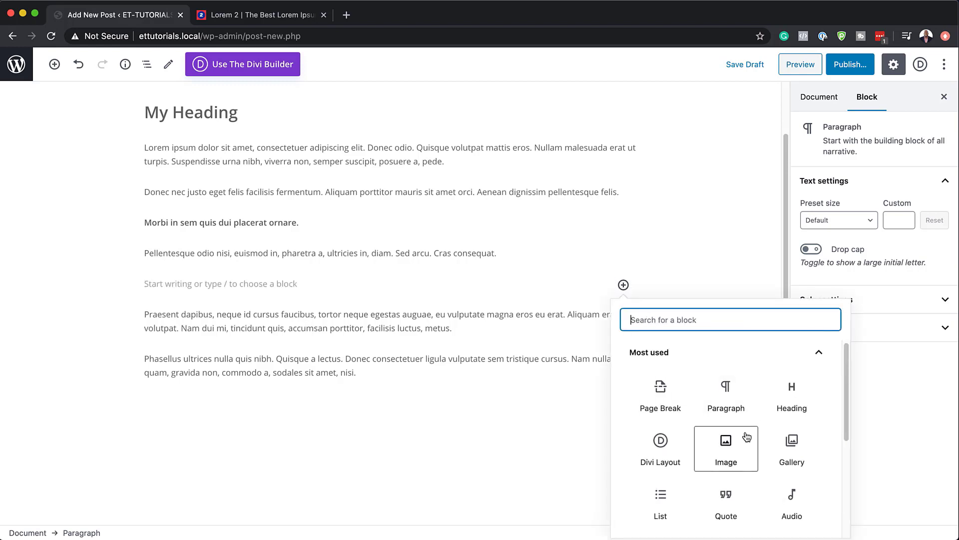
pyautogui.scroll(-2, 747, 437)
pyautogui.scroll(-2, 793, 438)
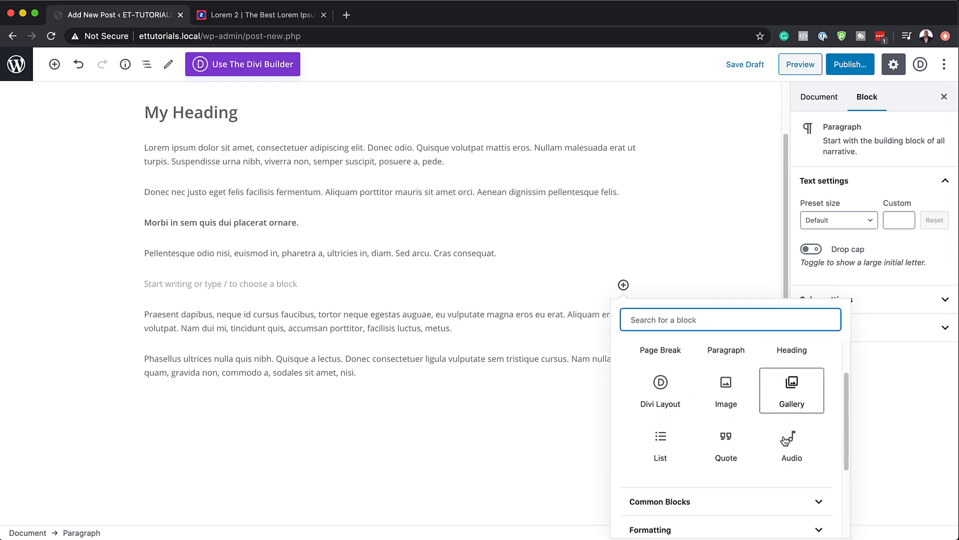
pyautogui.click(664, 400)
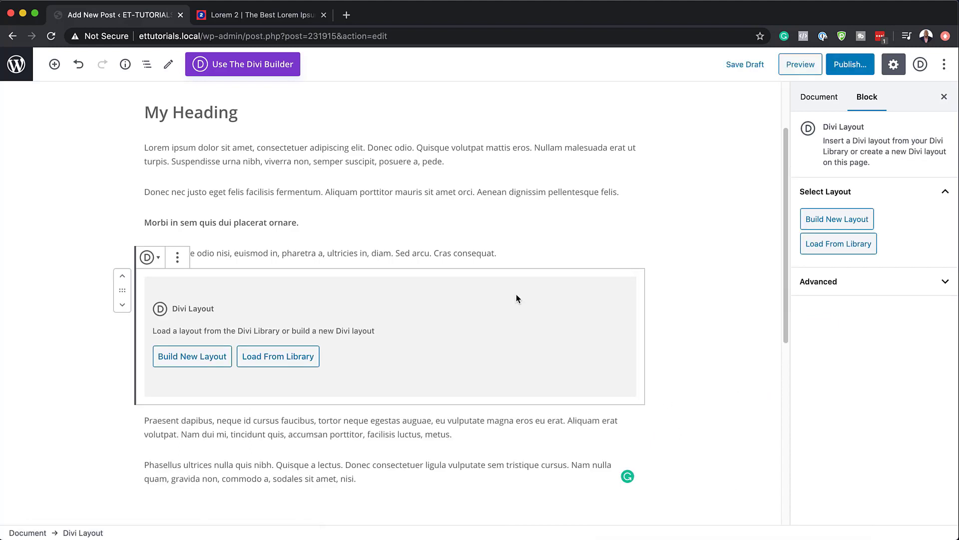
# - Start building a new layout from scratch in the Divi Layout block and dismiss the row insertion dialog
pyautogui.click(197, 356)
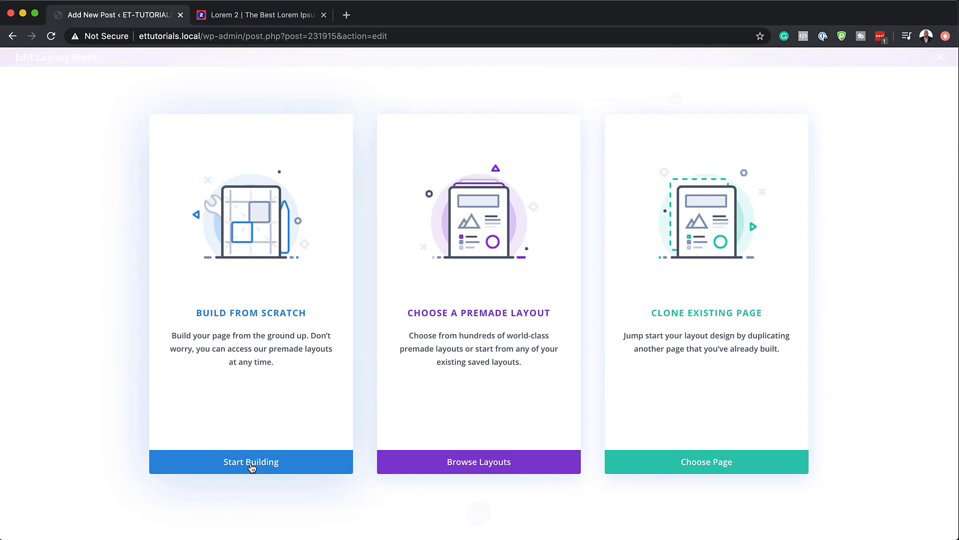
pyautogui.click(251, 463)
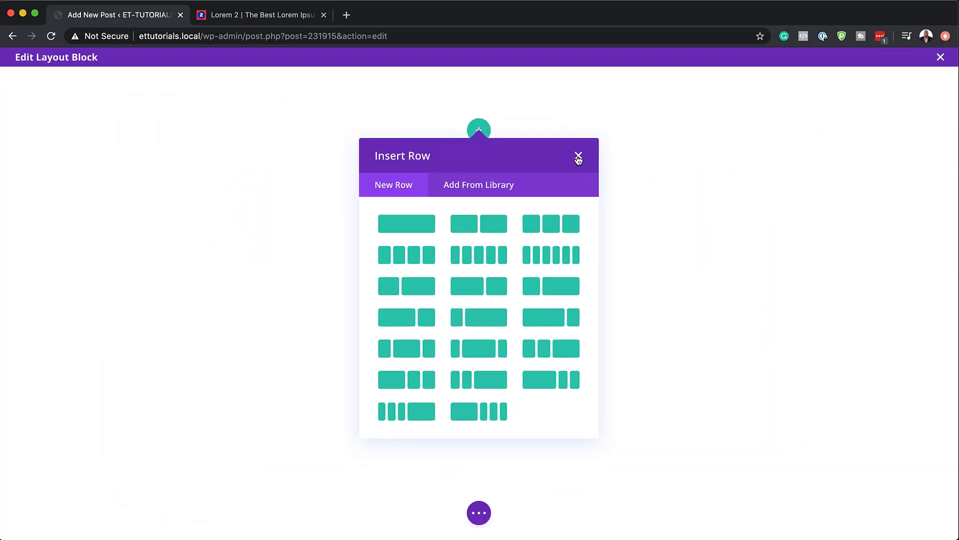
pyautogui.click(578, 157)
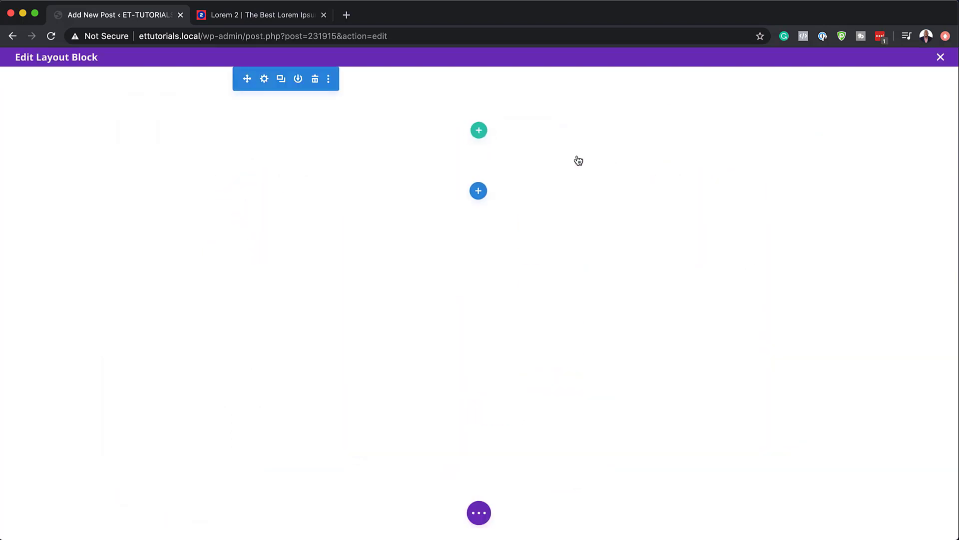
# - Set the section's linked top and bottom margins to 50px and its linked left and right margins to -5%
pyautogui.click(265, 80)
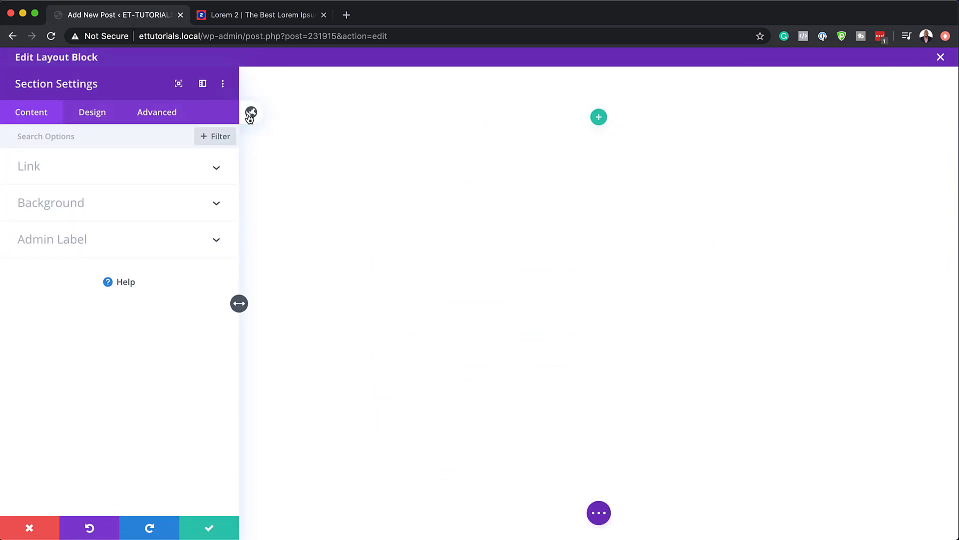
pyautogui.click(95, 113)
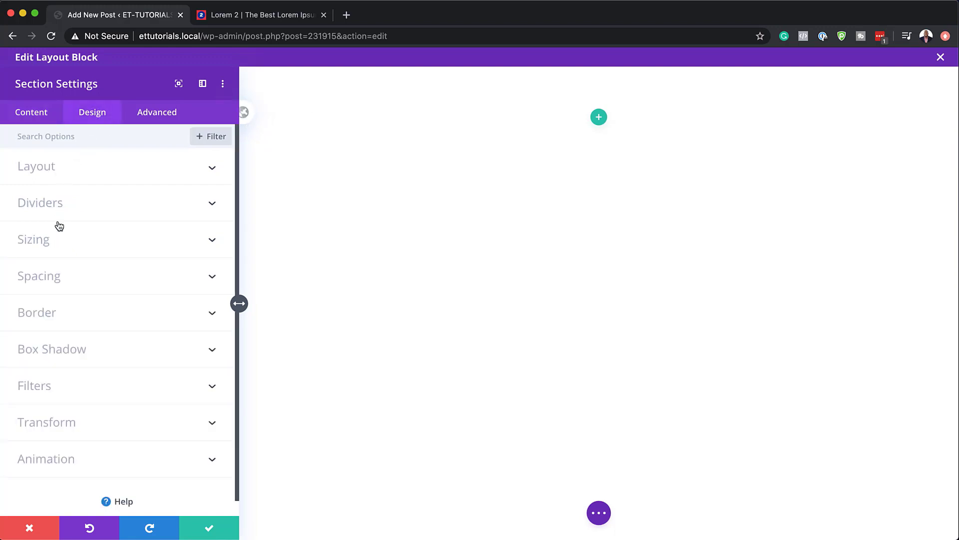
pyautogui.click(52, 276)
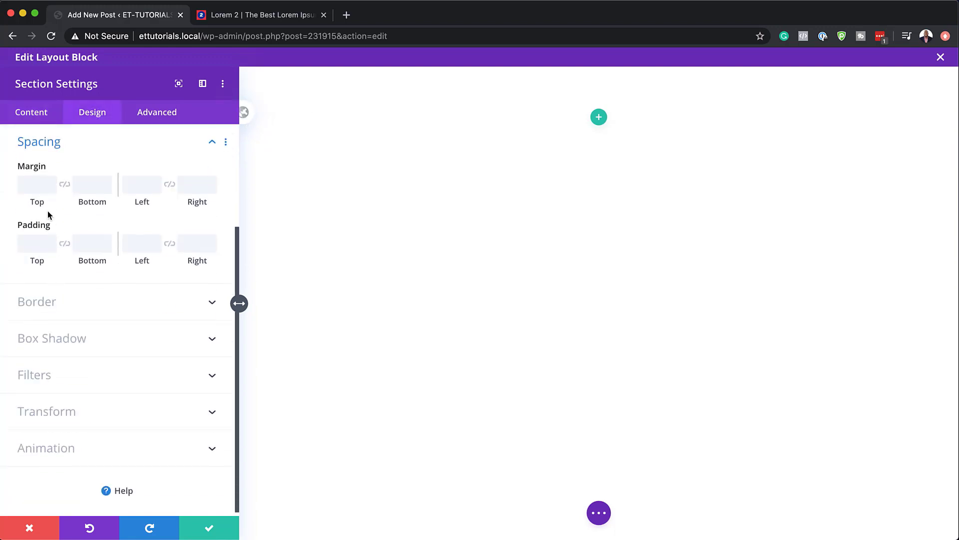
pyautogui.click(32, 186)
pyautogui.write('50px')
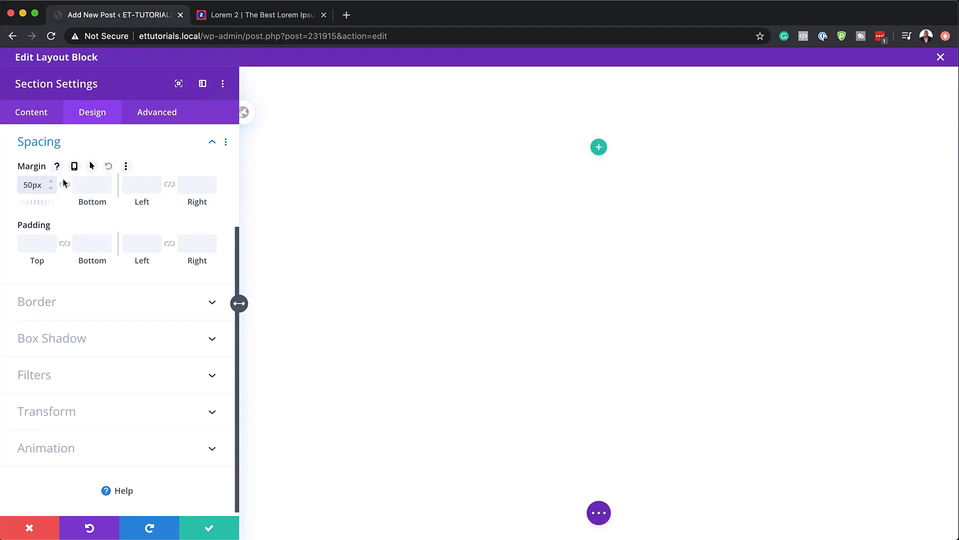
pyautogui.click(65, 184)
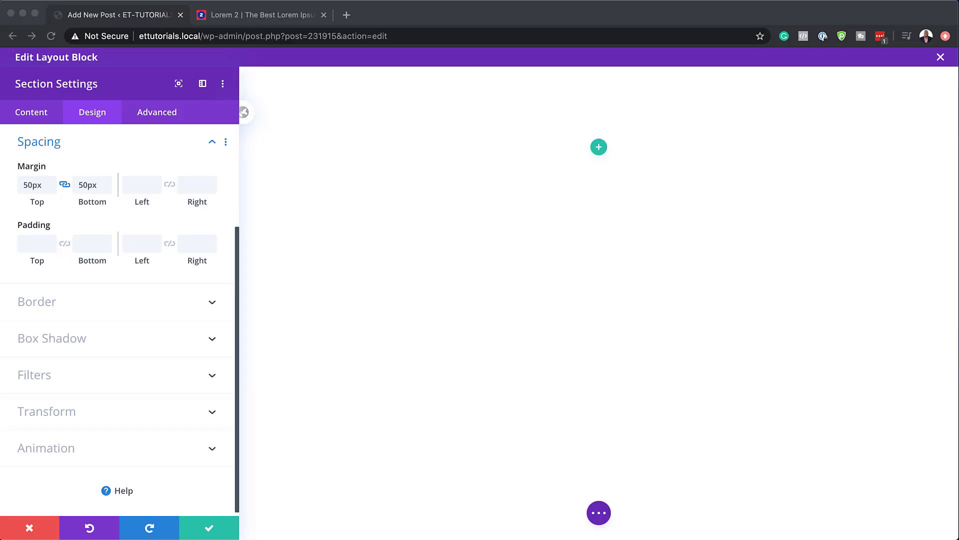
pyautogui.click(133, 185)
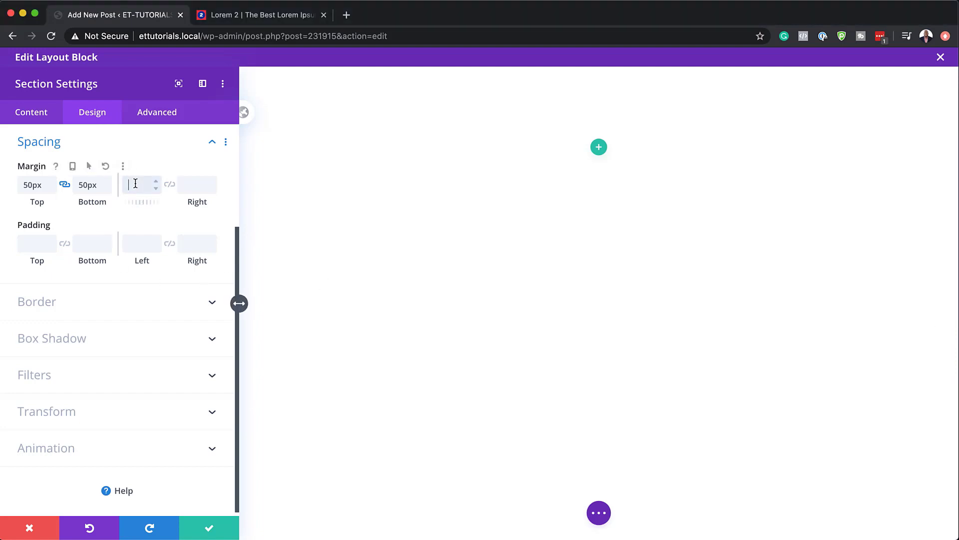
pyautogui.write('-5%')
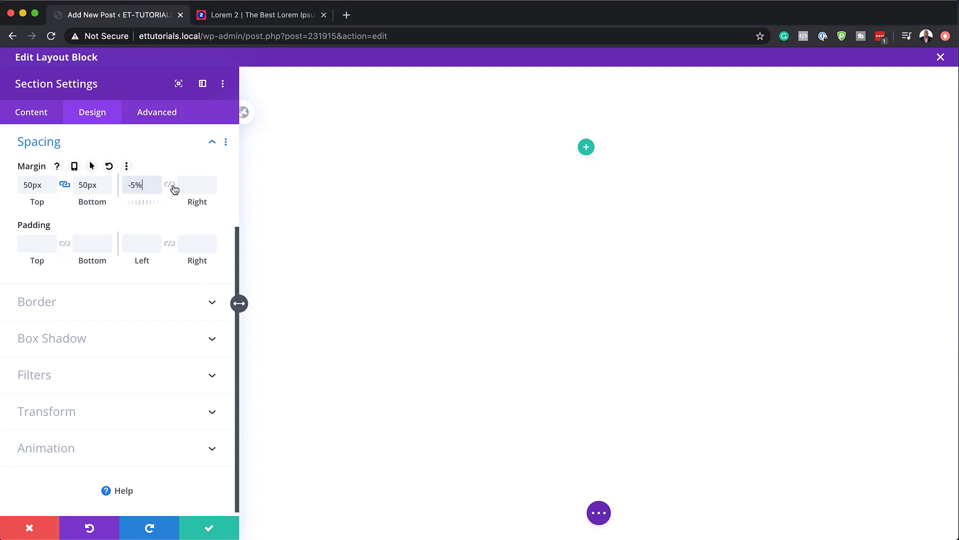
pyautogui.click(171, 184)
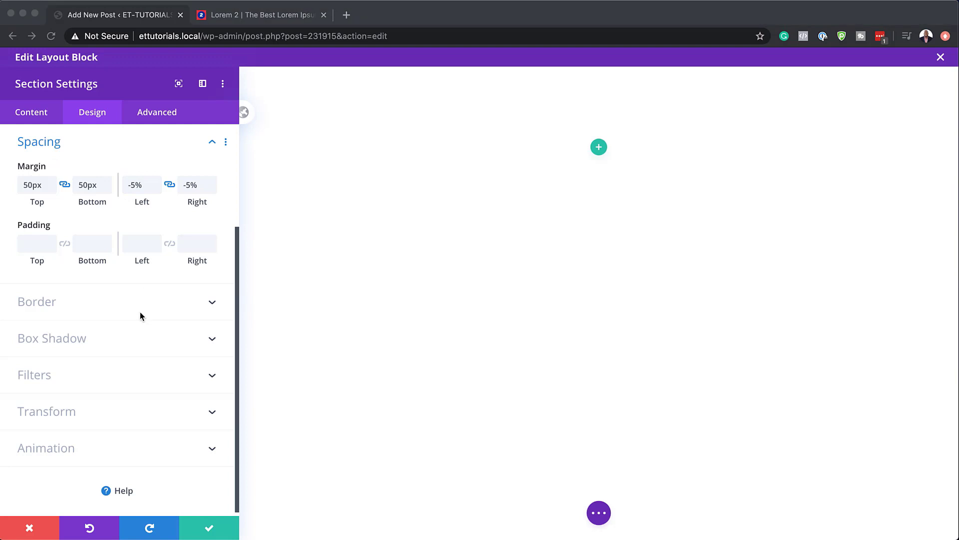
# - Give the section a left border with a width of 2px
pyautogui.click(108, 304)
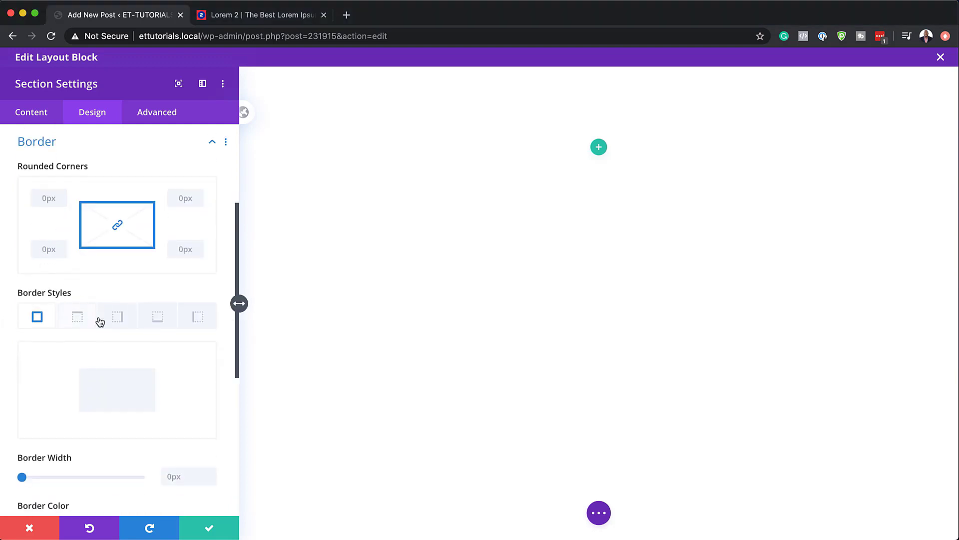
pyautogui.click(198, 322)
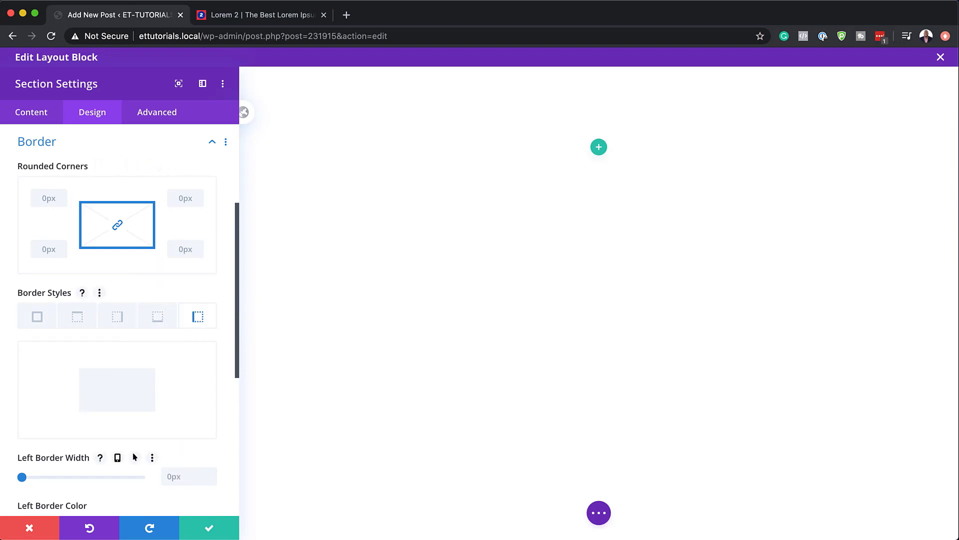
pyautogui.scroll(-2, 210, 456)
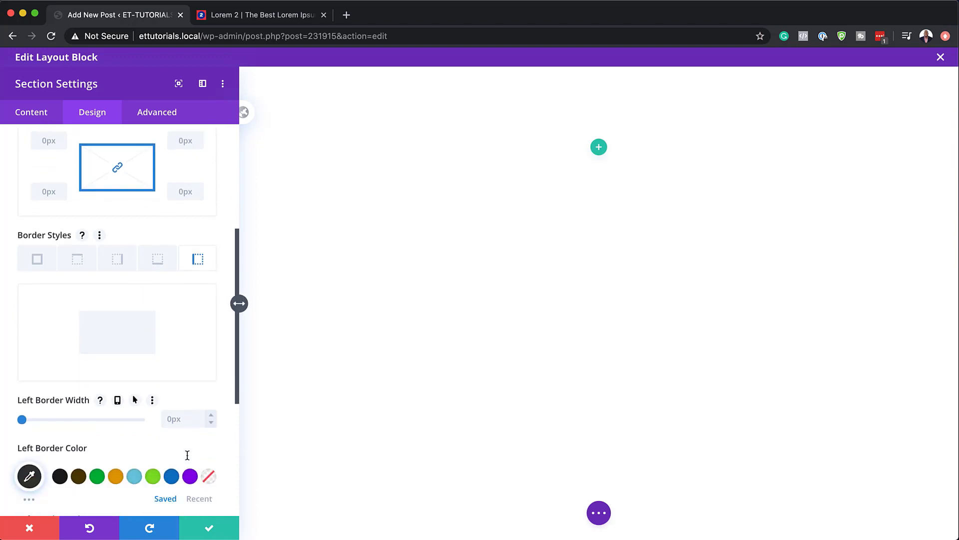
pyautogui.click(180, 419)
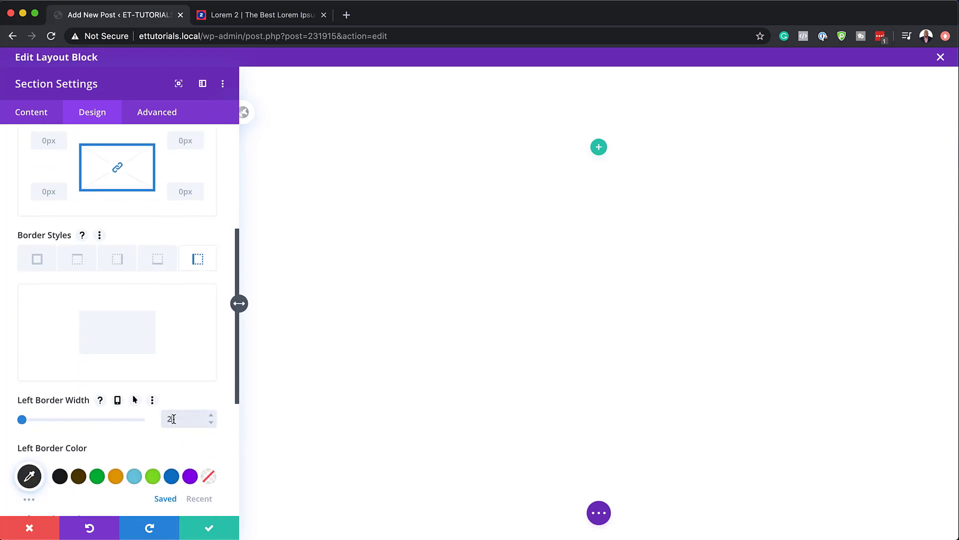
pyautogui.scroll(-2, 167, 445)
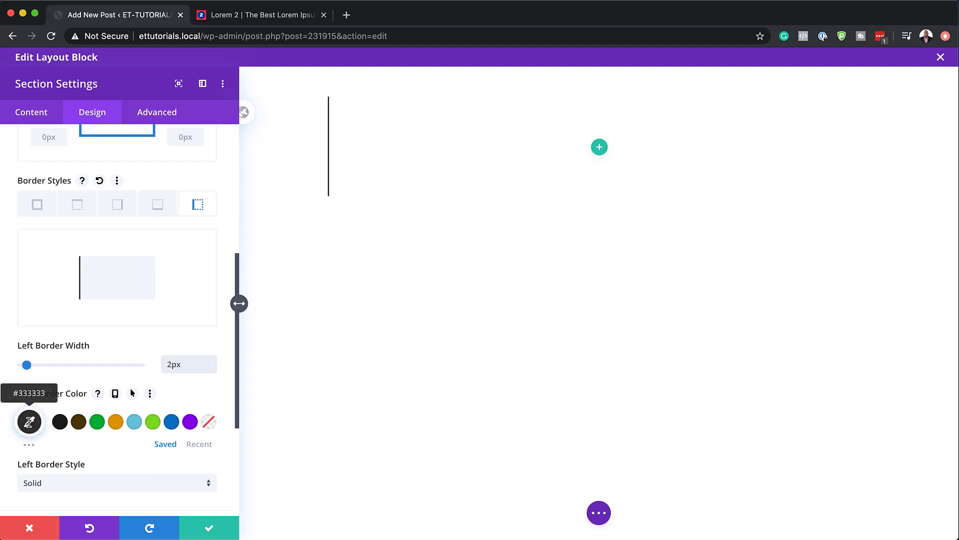
# - Change the section's left border color to pure black
pyautogui.click(29, 424)
pyautogui.scroll(-4, 52, 354)
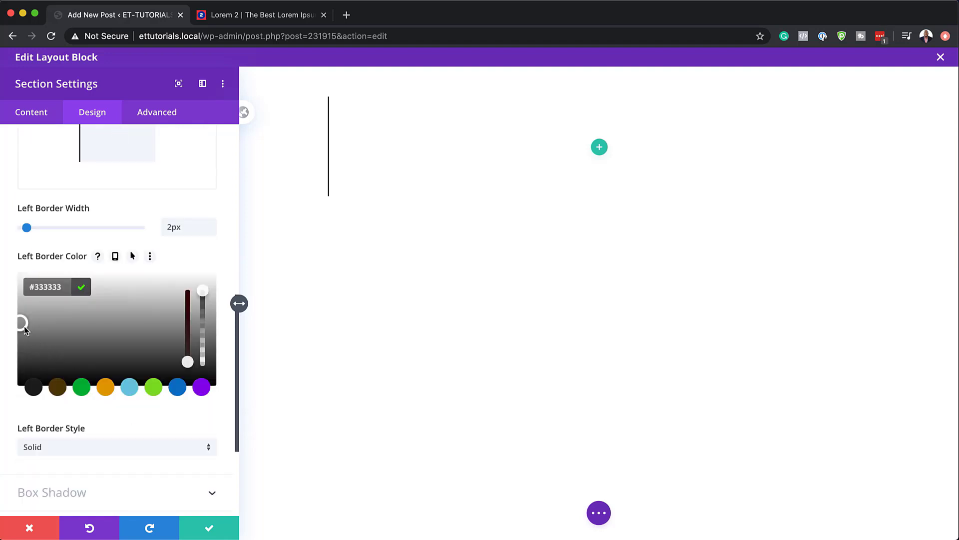
pyautogui.moveTo(21, 323); pyautogui.dragTo(21, 389)
# - Apply a Slide animation to the section with its direction set to Down
pyautogui.scroll(-2, 184, 402)
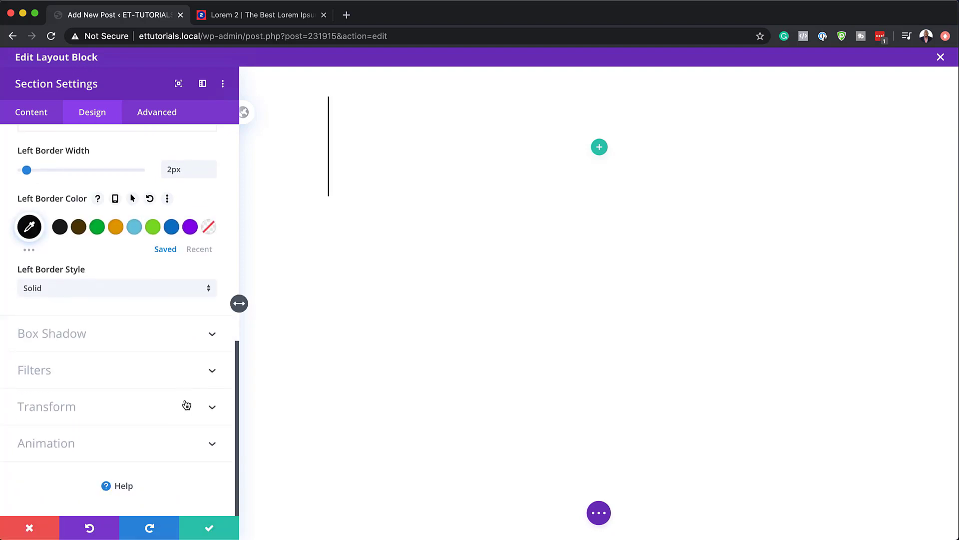
pyautogui.click(86, 446)
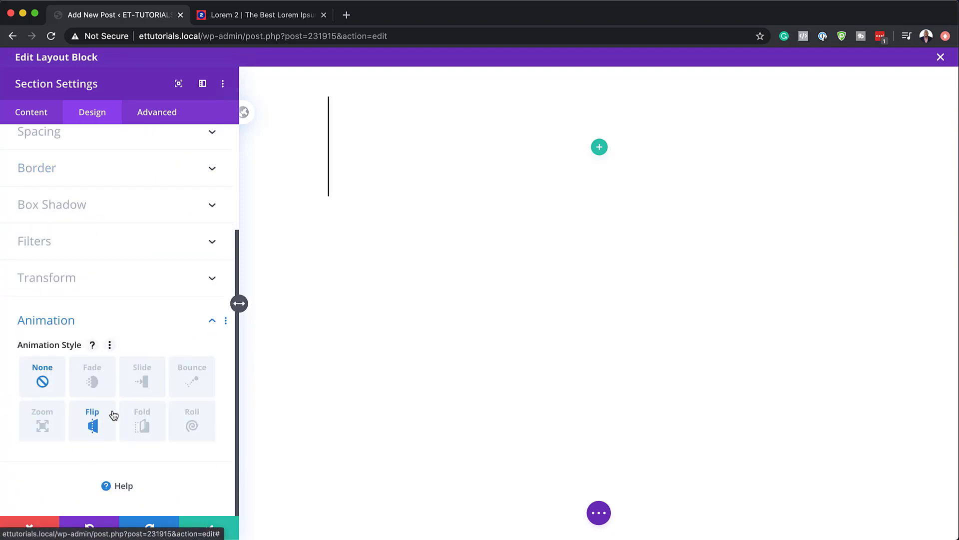
pyautogui.click(147, 383)
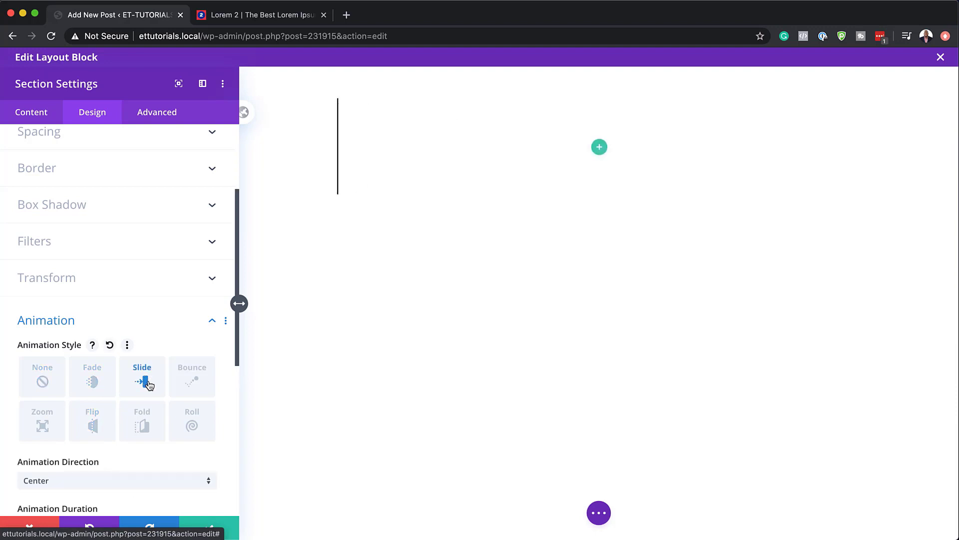
pyautogui.scroll(-4, 85, 477)
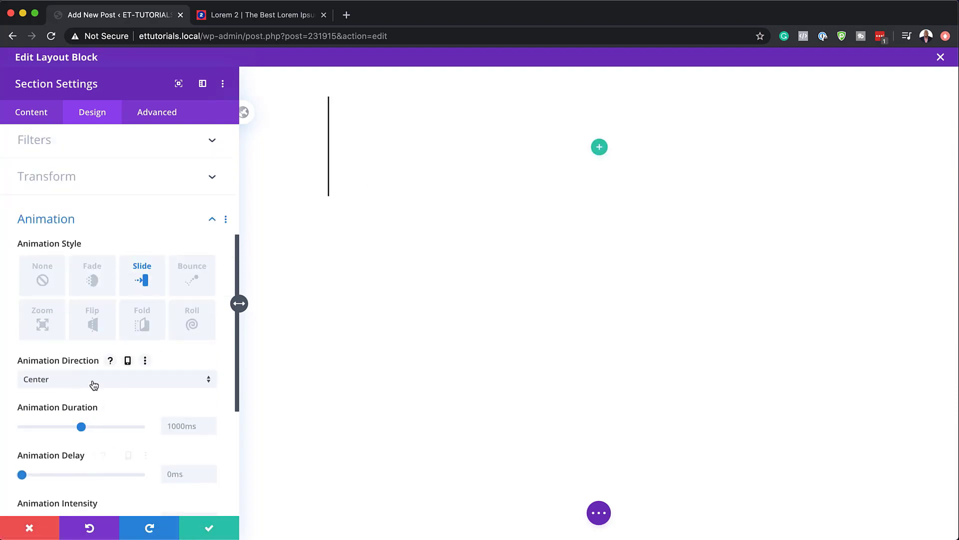
pyautogui.click(93, 383)
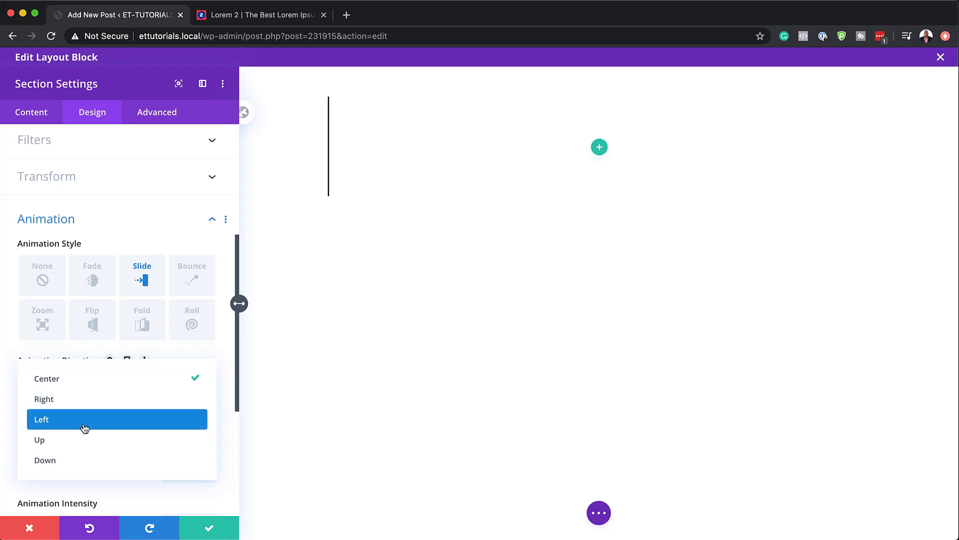
pyautogui.click(82, 459)
pyautogui.scroll(-4, 175, 328)
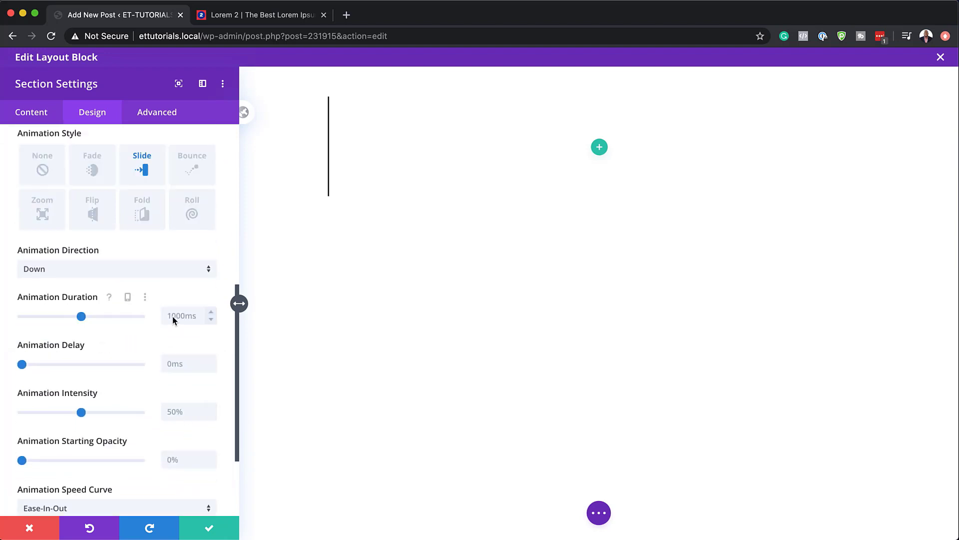
# - Set the section animation's duration to 1500ms, intensity to 200% and starting opacity to 100%, and save the section settings
pyautogui.click(177, 316)
pyautogui.write('1')
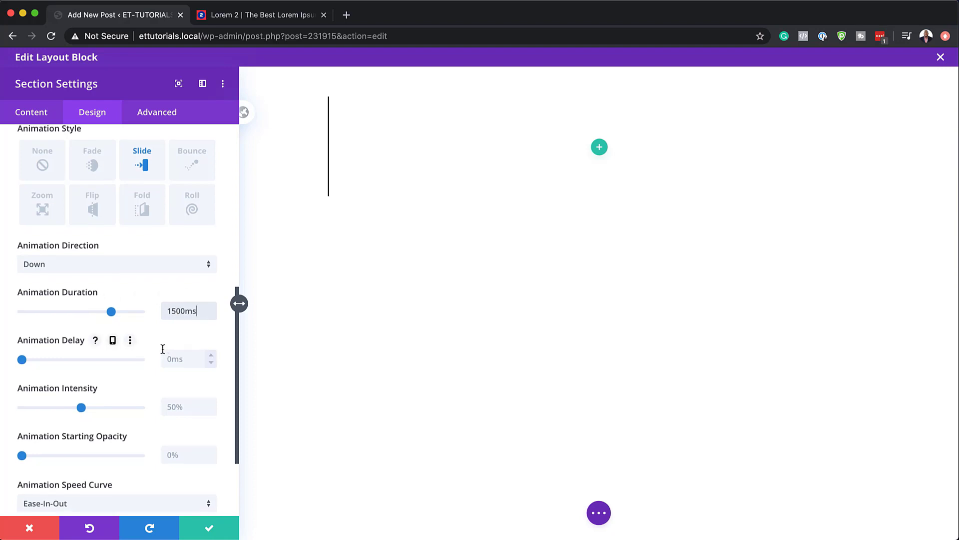
pyautogui.scroll(-1, 172, 345)
pyautogui.click(171, 400)
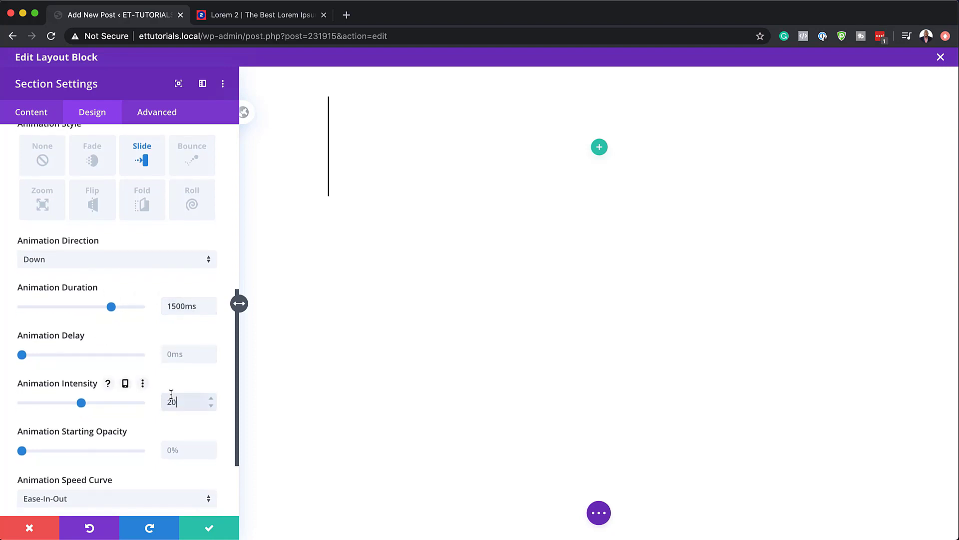
pyautogui.click(183, 451)
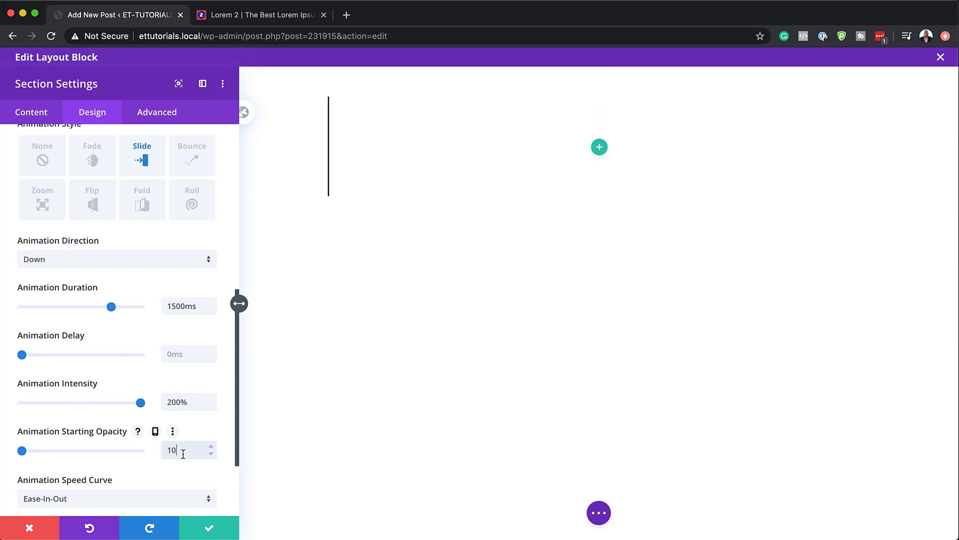
pyautogui.write('100')
pyautogui.press('Return')
pyautogui.scroll(-2, 150, 449)
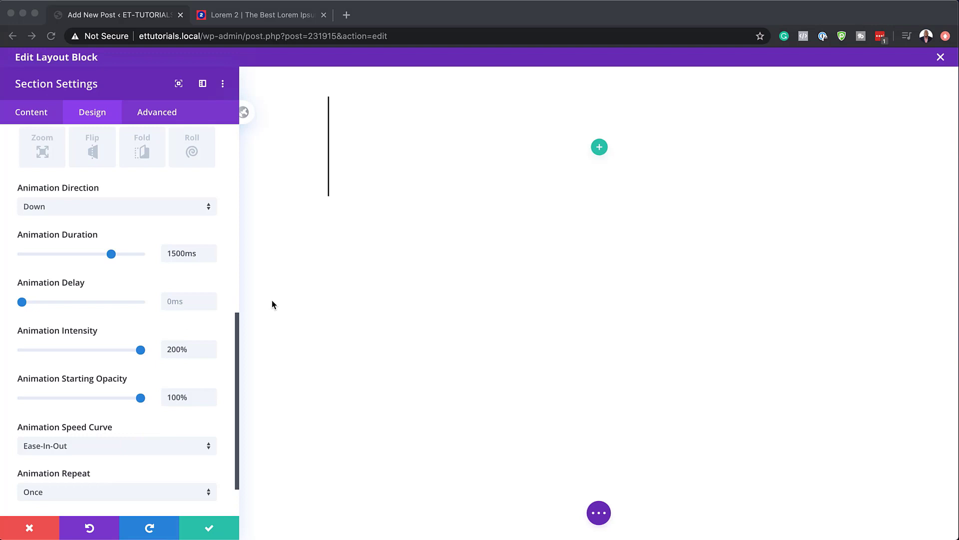
pyautogui.click(210, 530)
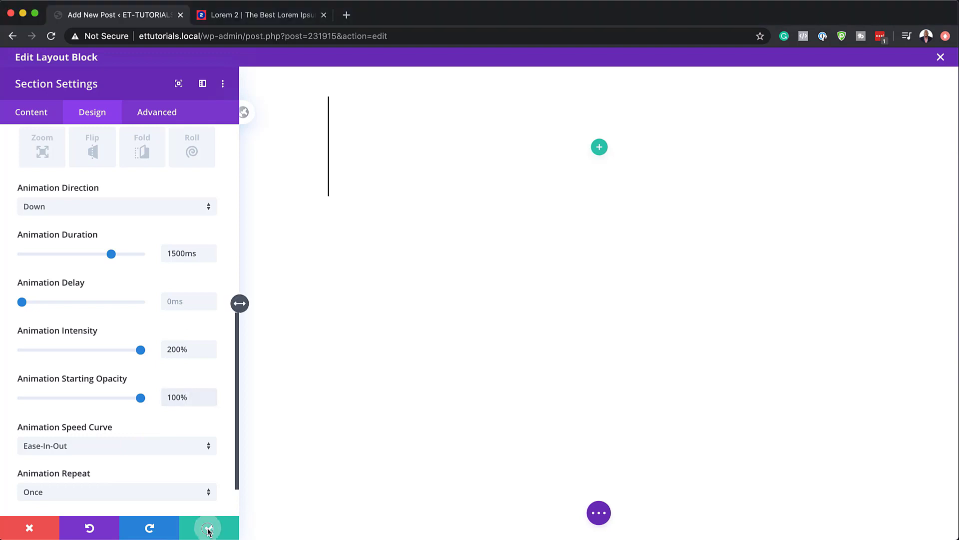
# - Insert a single-column row into the section and dismiss the module insertion dialog
pyautogui.click(480, 161)
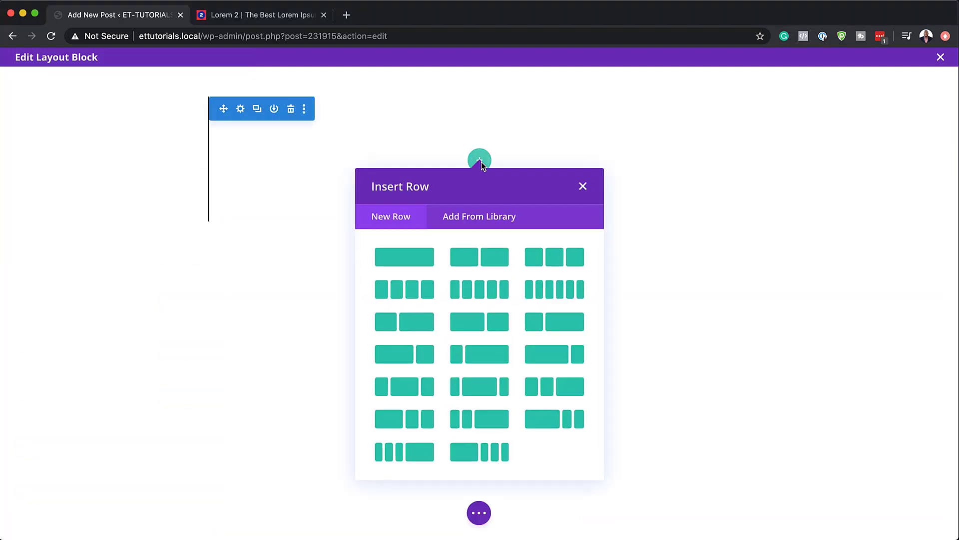
pyautogui.click(421, 259)
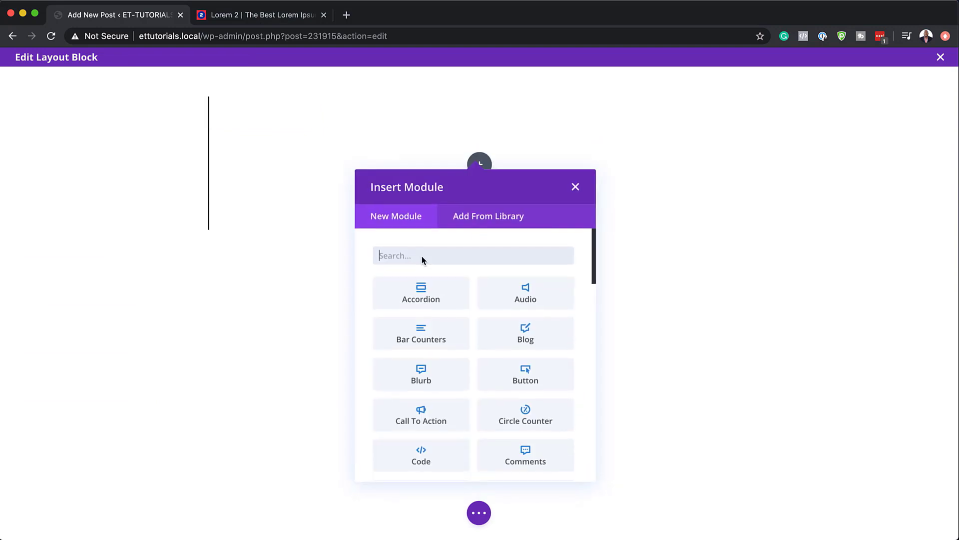
pyautogui.click(575, 188)
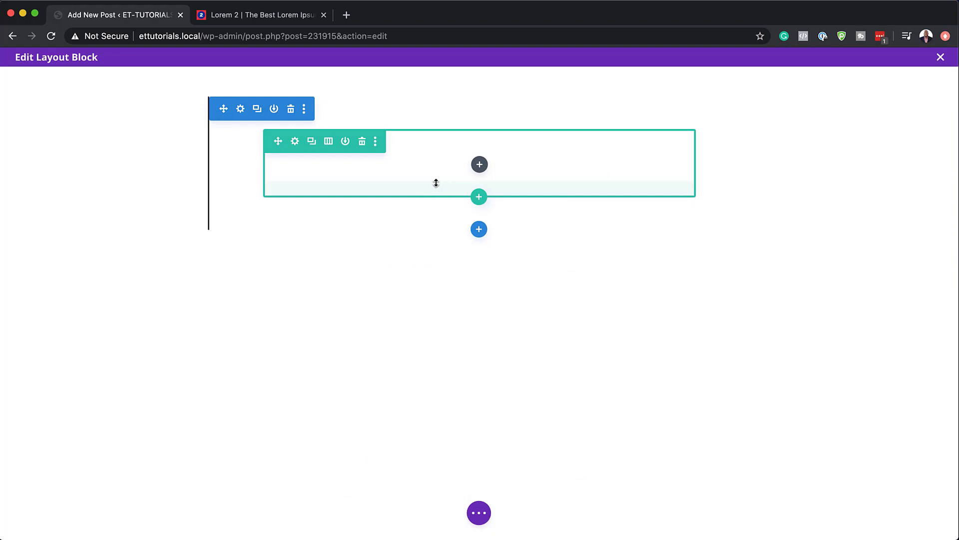
# - Set the row's width to 90% and its maximum width to 100%
pyautogui.click(295, 144)
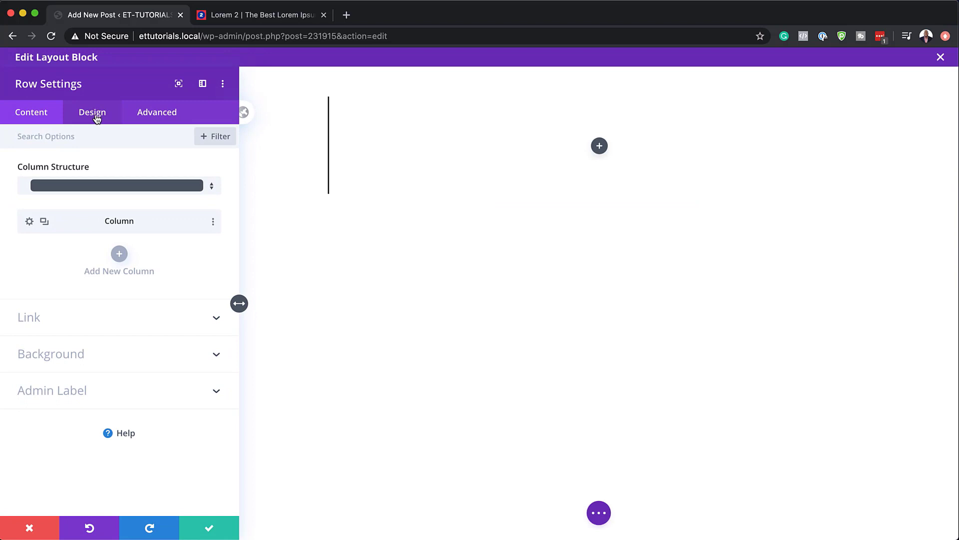
pyautogui.click(93, 112)
pyautogui.click(72, 172)
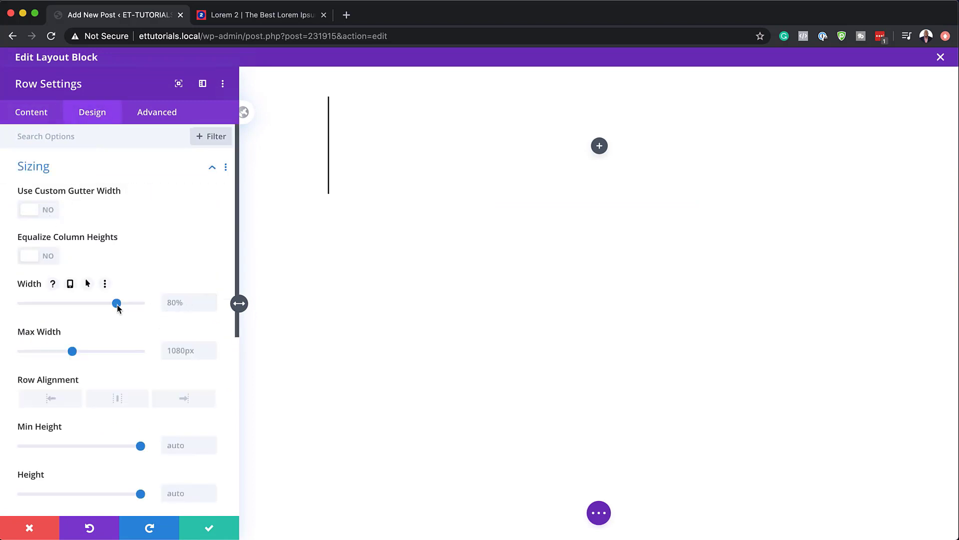
pyautogui.moveTo(117, 303); pyautogui.dragTo(128, 303)
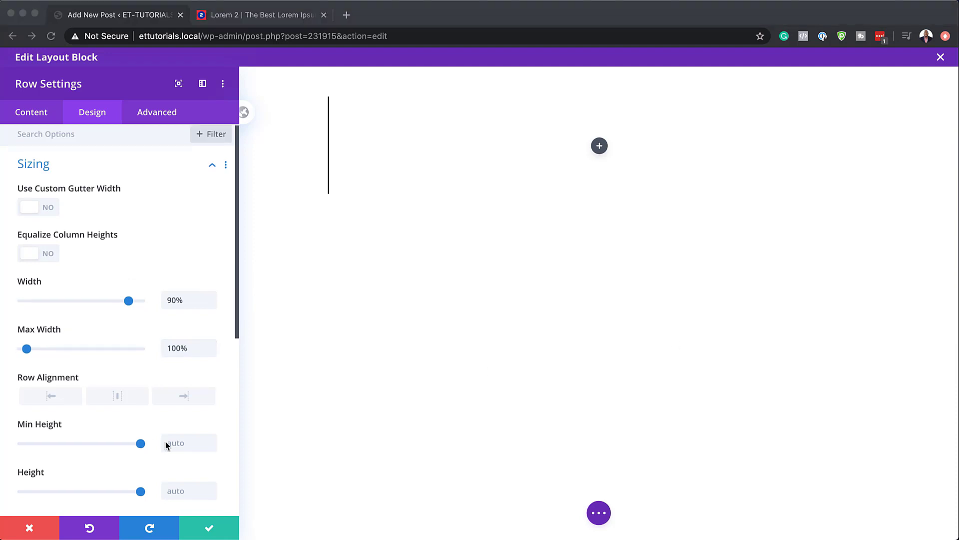
# - Apply a Fade animation with a 1500ms delay to the row and save the row settings
pyautogui.scroll(-5, 166, 442)
pyautogui.scroll(-2, 166, 444)
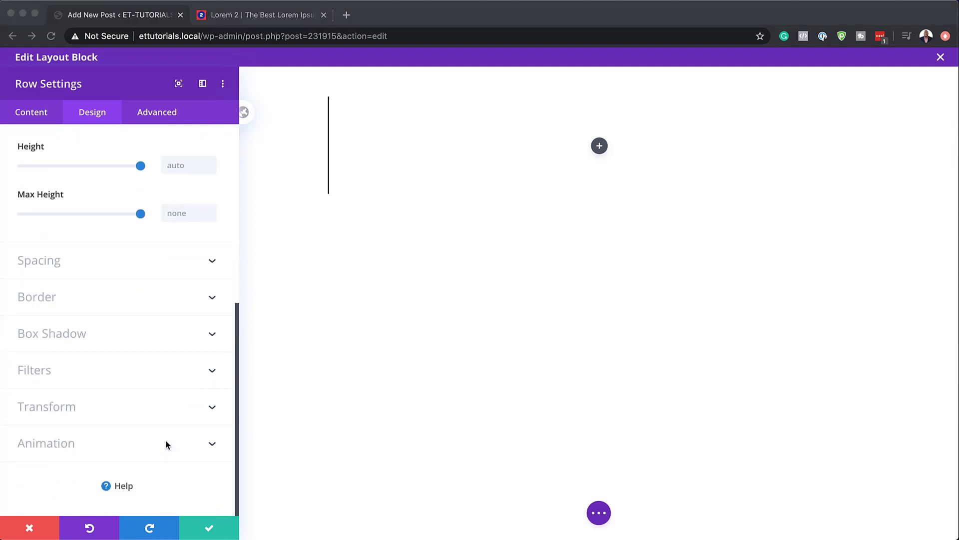
pyautogui.click(125, 449)
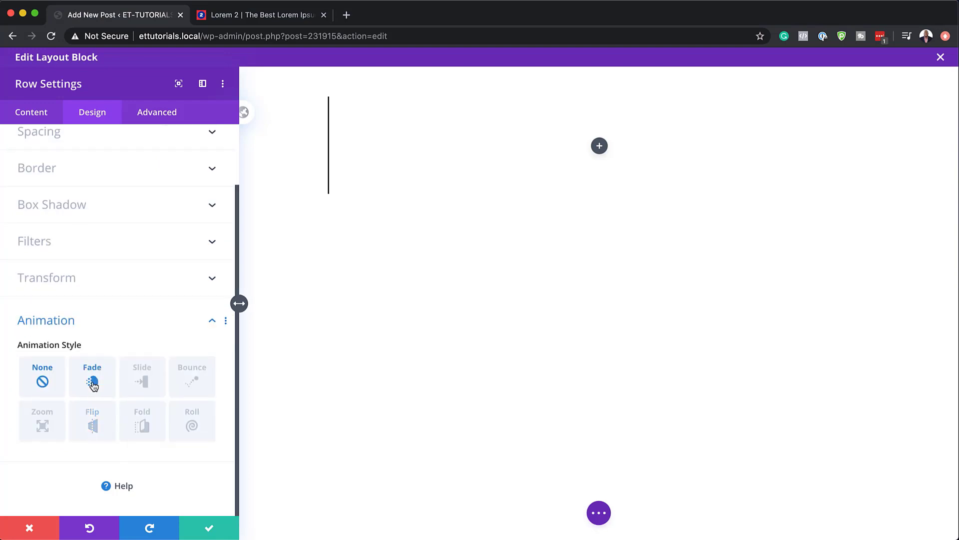
pyautogui.click(92, 383)
pyautogui.scroll(-2, 150, 454)
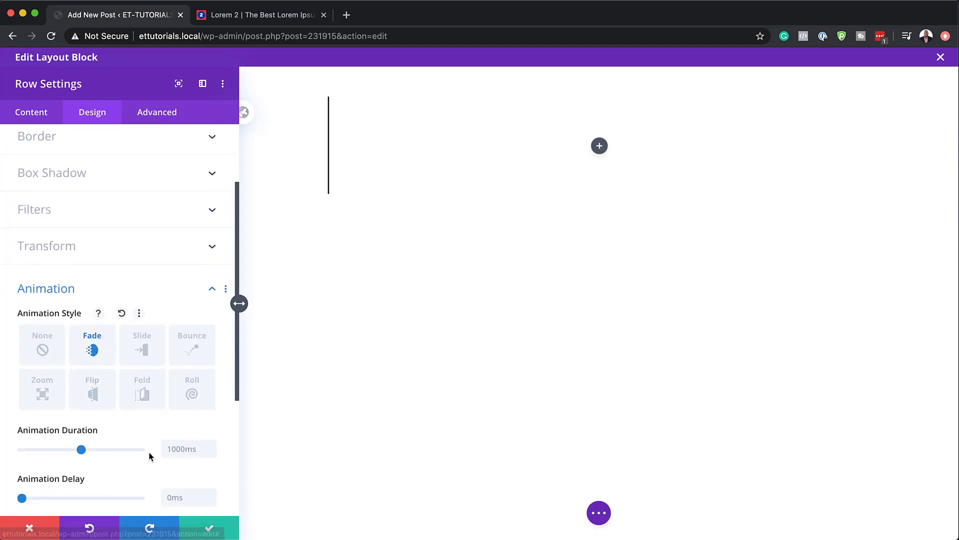
pyautogui.scroll(-3, 149, 455)
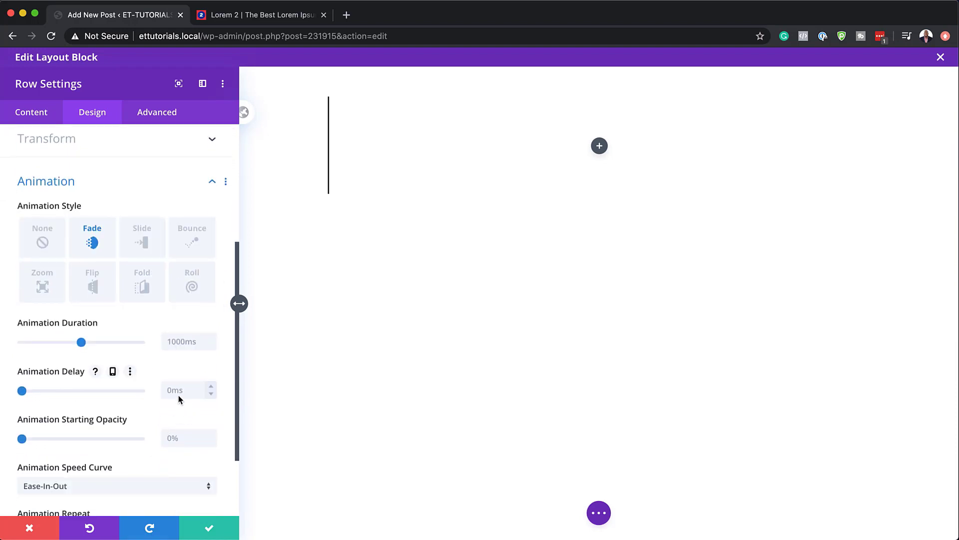
pyautogui.doubleClick(178, 389)
pyautogui.write('1500ms')
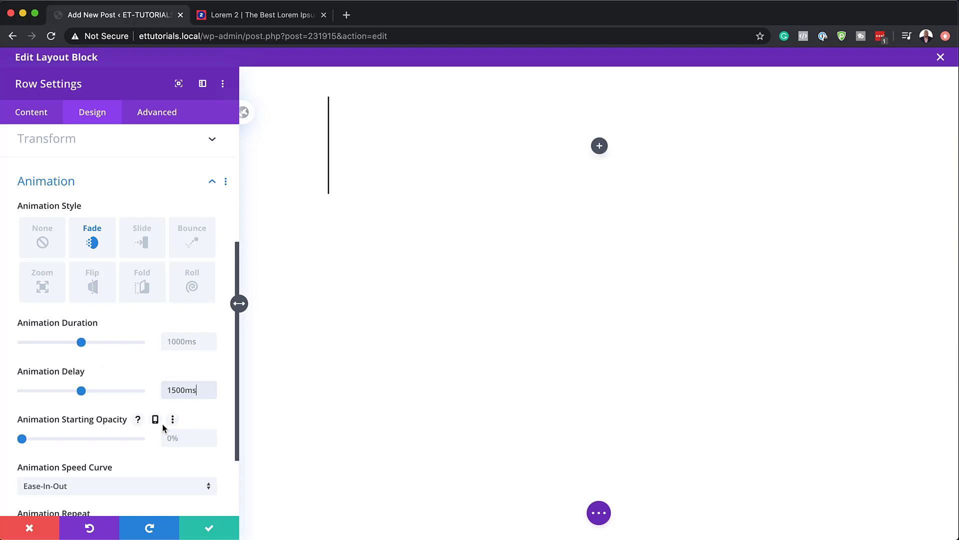
pyautogui.scroll(-3, 163, 427)
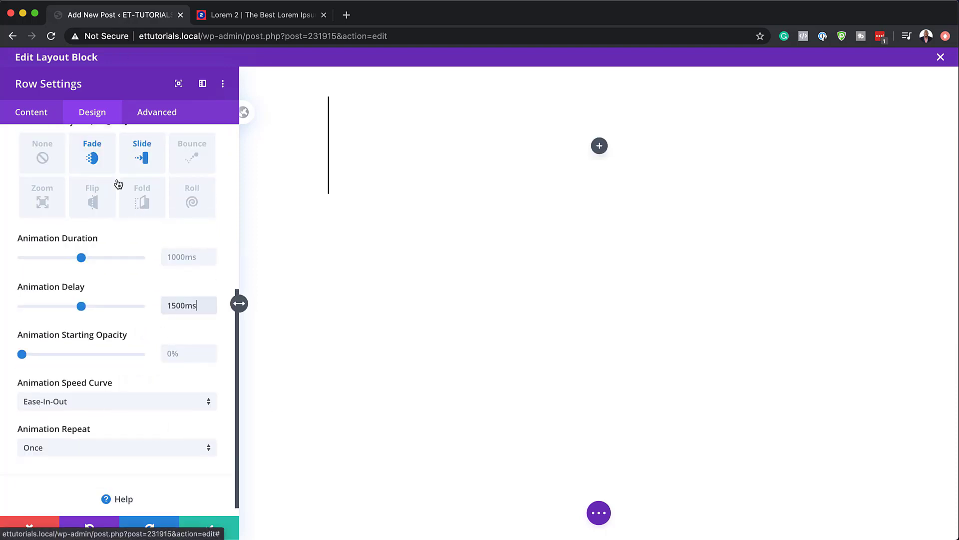
pyautogui.click(209, 529)
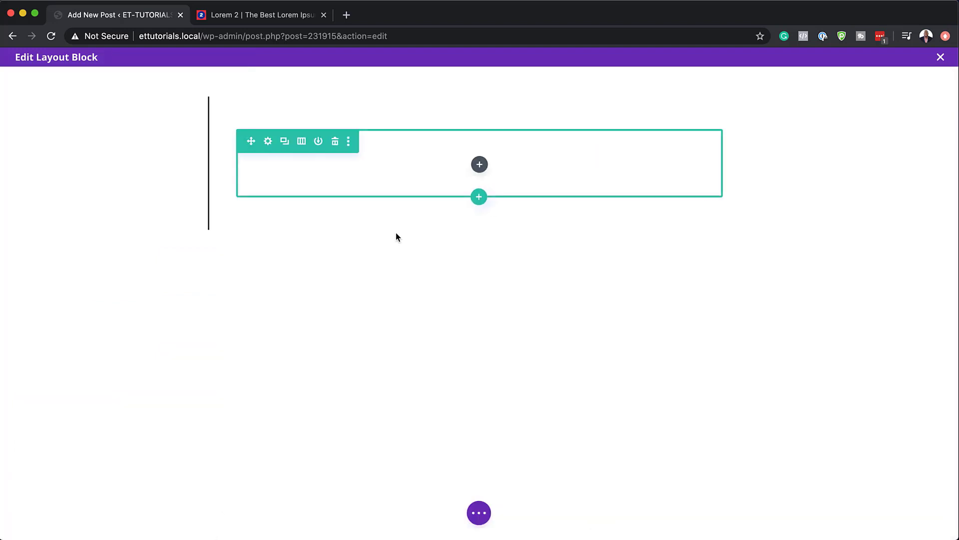
# - Add a Text module to the row and replace its placeholder body with the paragraph beginning "Praesent dapibus, neque id cursus faucibus"
pyautogui.click(480, 165)
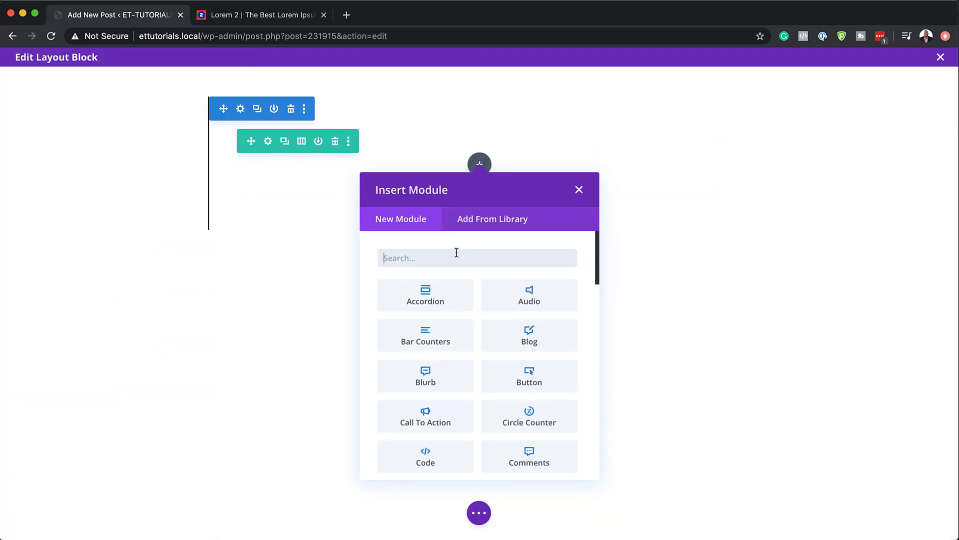
pyautogui.write('text')
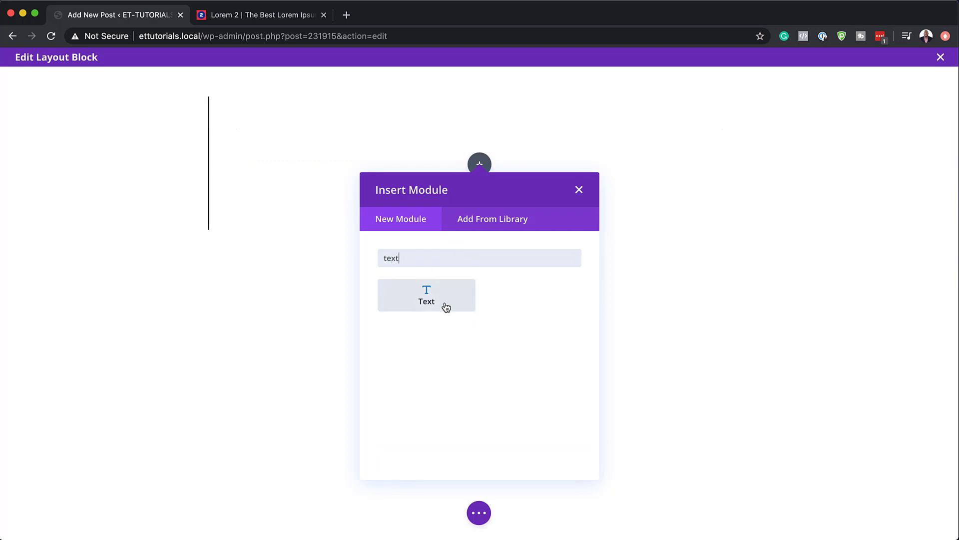
pyautogui.click(446, 306)
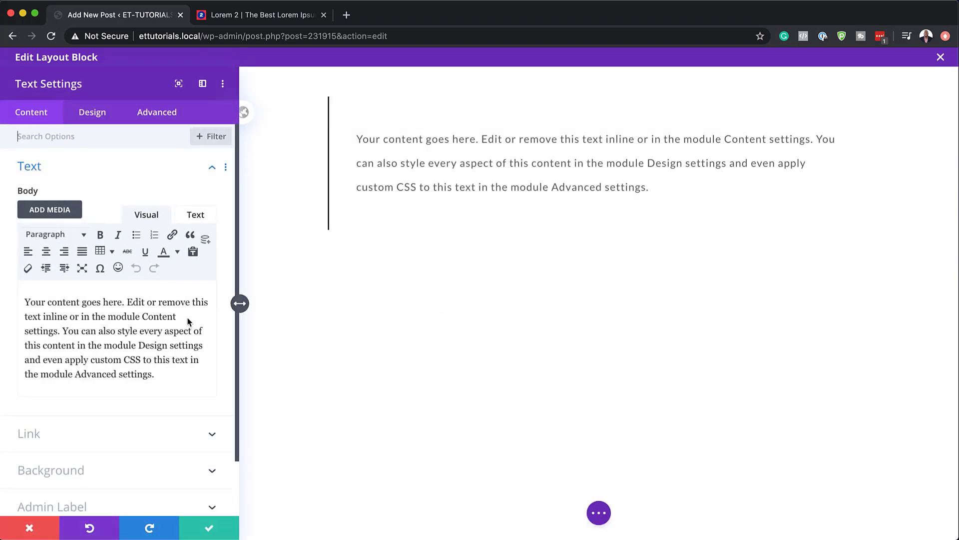
pyautogui.moveTo(158, 376); pyautogui.dragTo(2, 292)
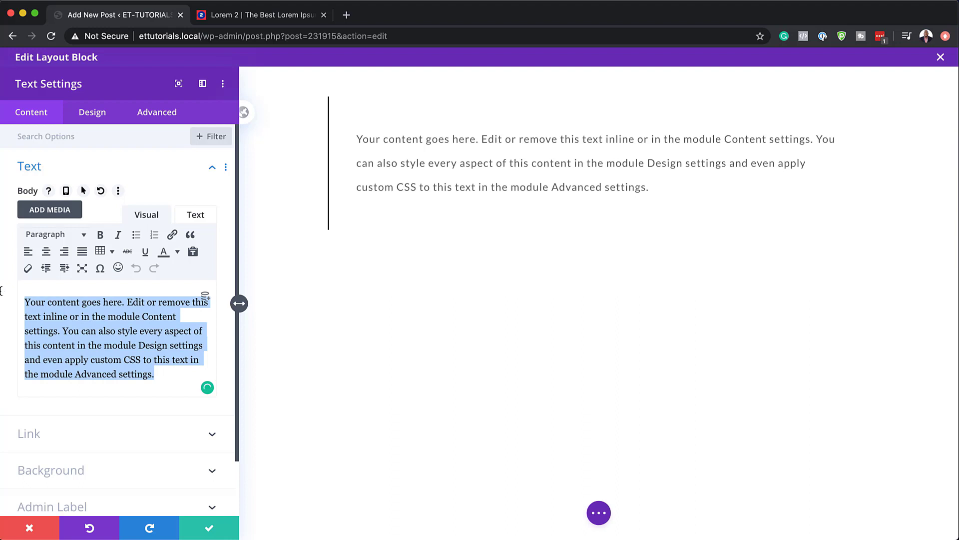
pyautogui.write('Praesent dapibus, neque id cursus faucibus, tortor neque egestas auguae, eu vulputate magna eros eu erat. Aliquam erat volutpat. Nam dui mi, tincidunt quis, accumsan porttitor, facilisis luctus, metus.')
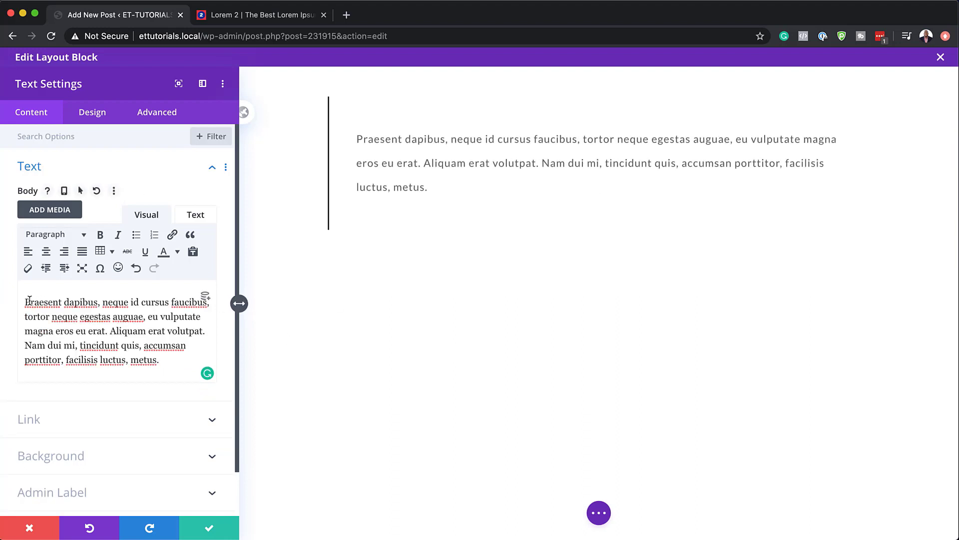
# - Enclose the Praesent dapibus paragraph in double quotation marks and format the whole quote as Heading 3
pyautogui.write('"')
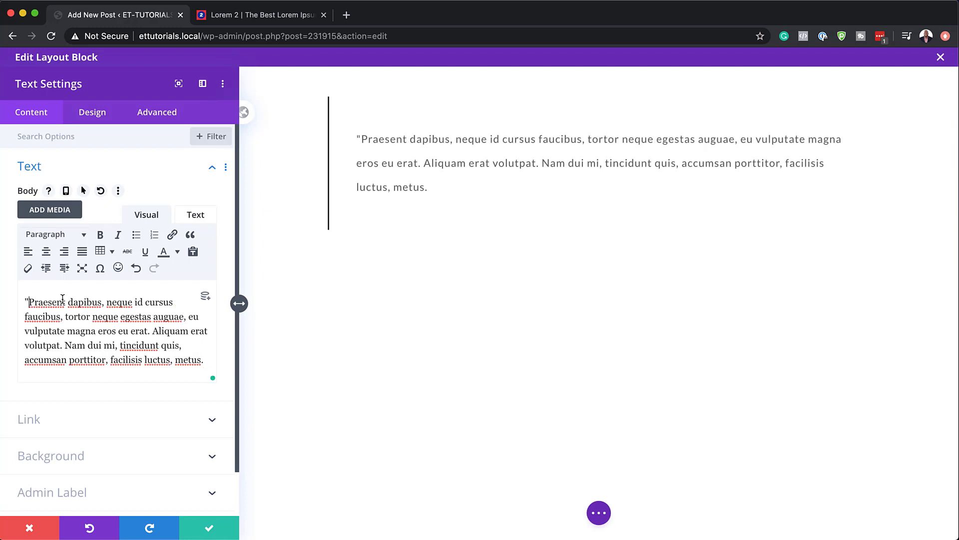
pyautogui.click(206, 361)
pyautogui.moveTo(207, 362); pyautogui.dragTo(9, 298)
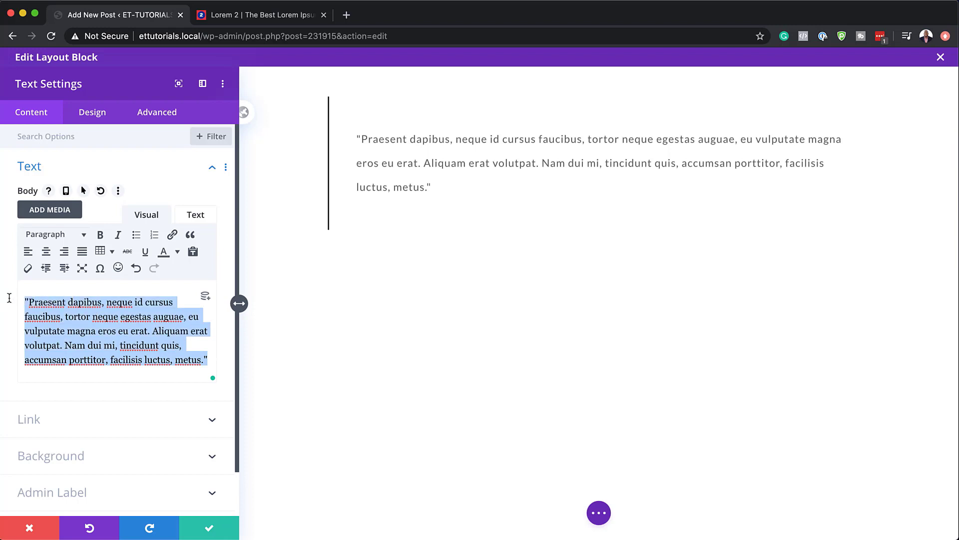
pyautogui.click(66, 236)
pyautogui.click(97, 319)
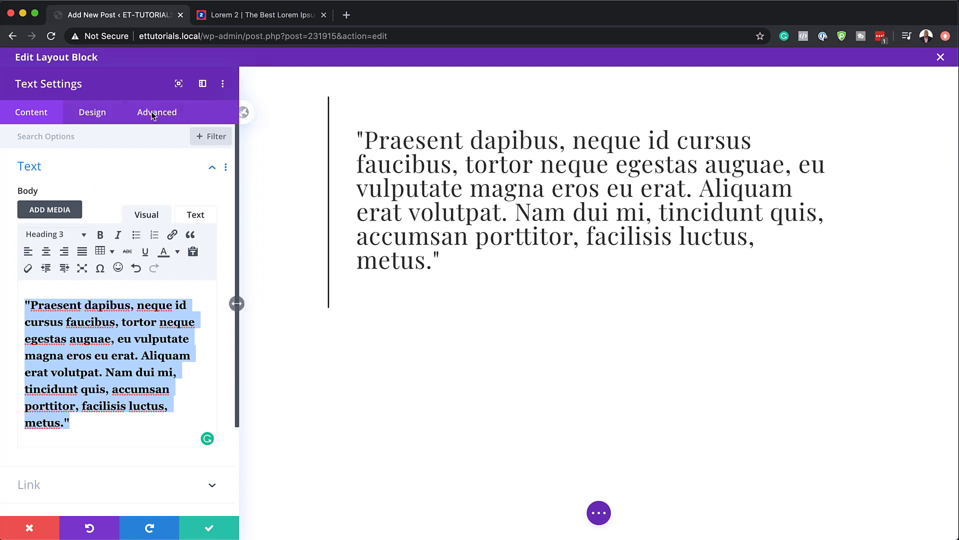
# - Set the text module's Heading 3 font to Open Sans with italic style
pyautogui.click(99, 115)
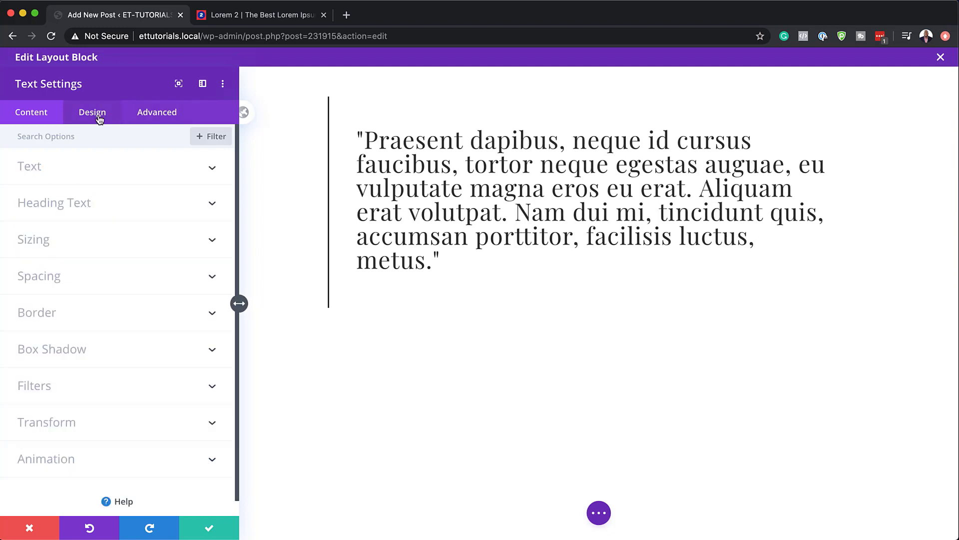
pyautogui.click(68, 208)
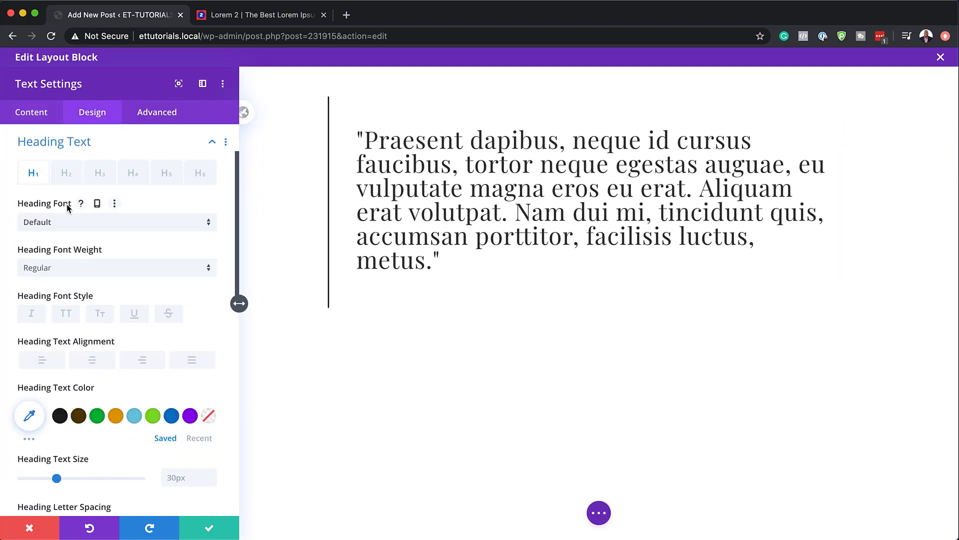
pyautogui.click(100, 175)
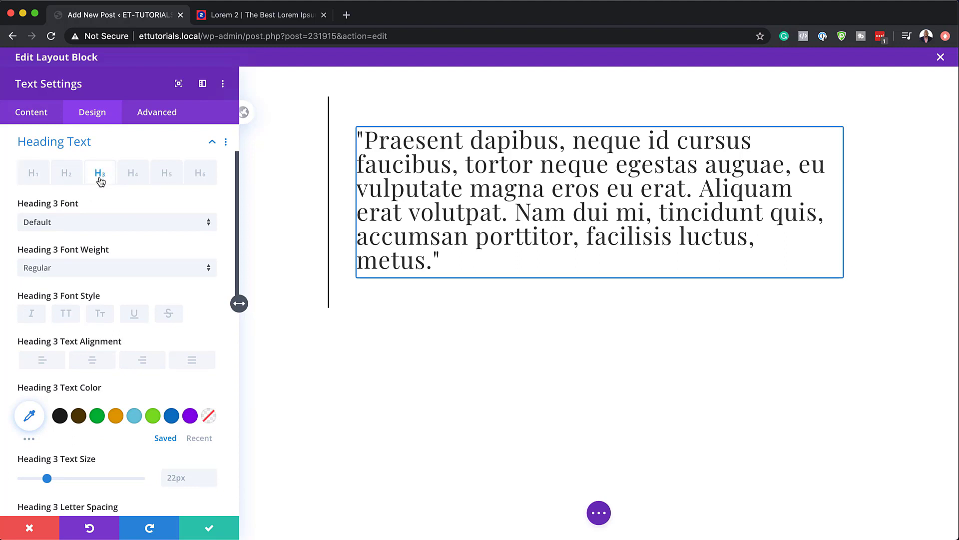
pyautogui.click(70, 222)
pyautogui.write('open')
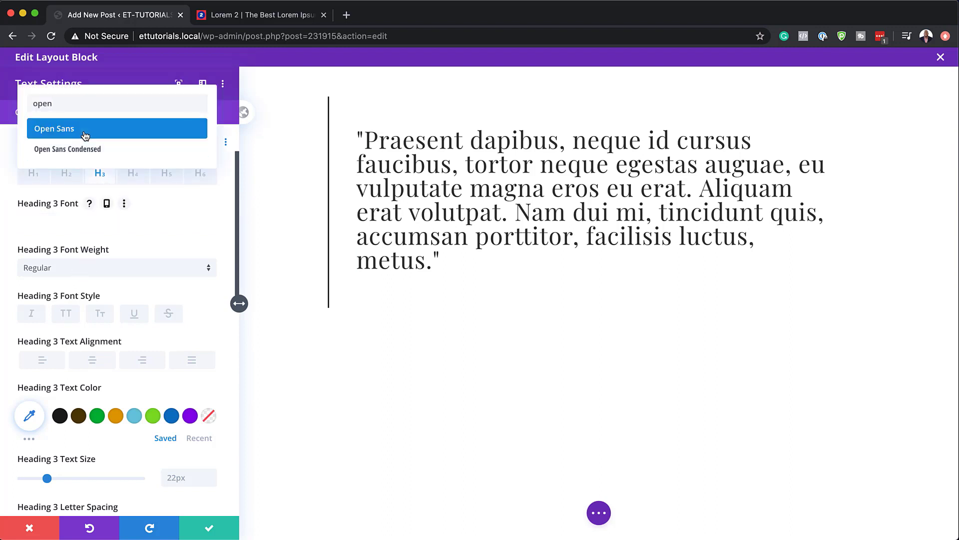
pyautogui.click(85, 135)
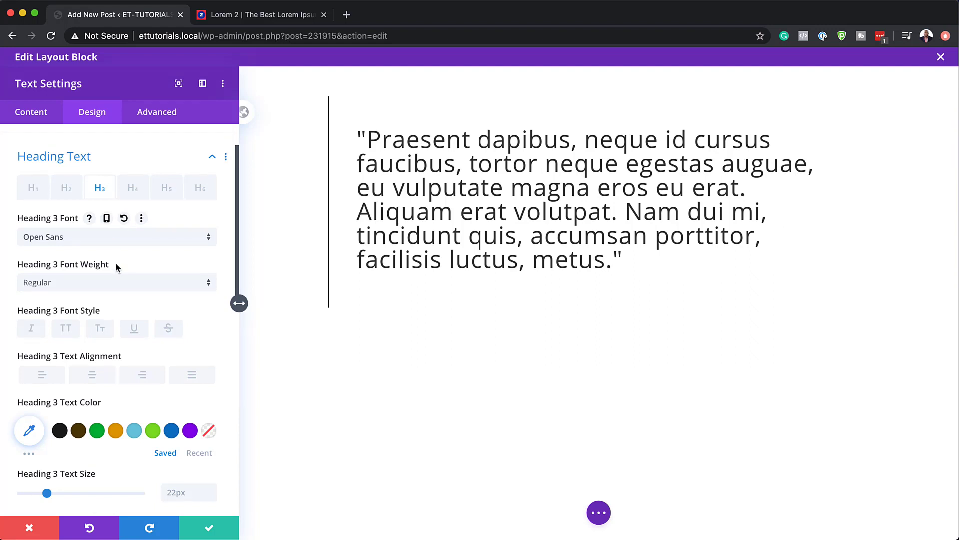
pyautogui.click(31, 333)
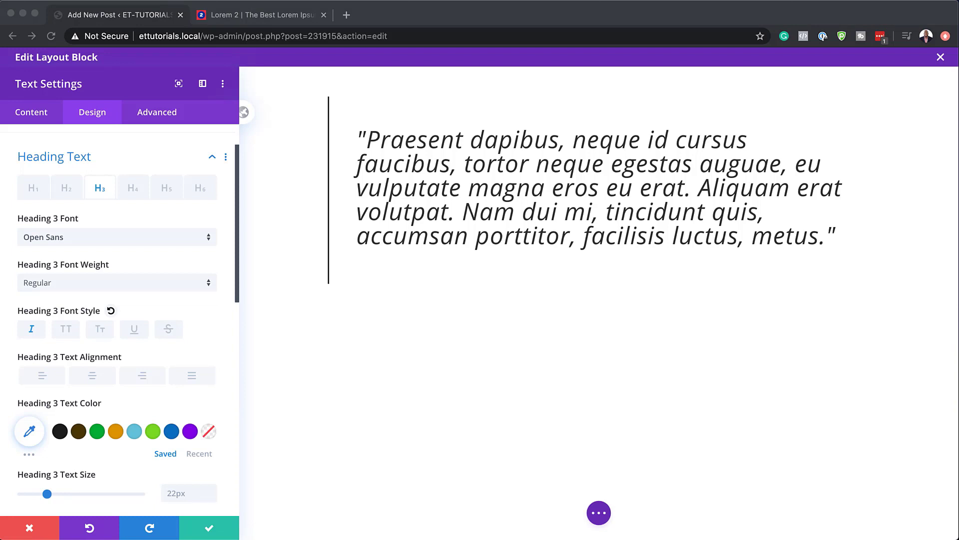
# - Set the Heading 3 text size to 2.1rem and its line height to 1.5em
pyautogui.scroll(-5, 181, 407)
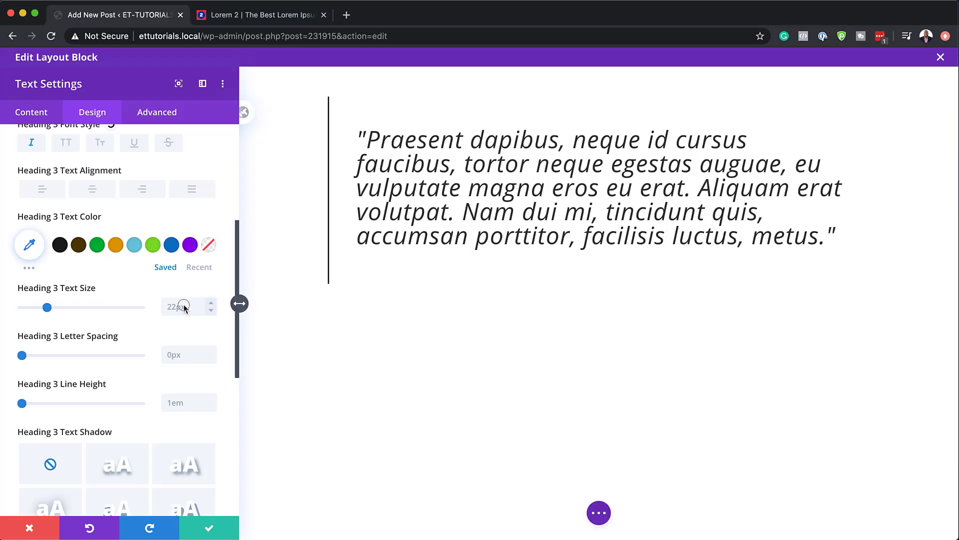
pyautogui.click(184, 306)
pyautogui.write('2.1rem')
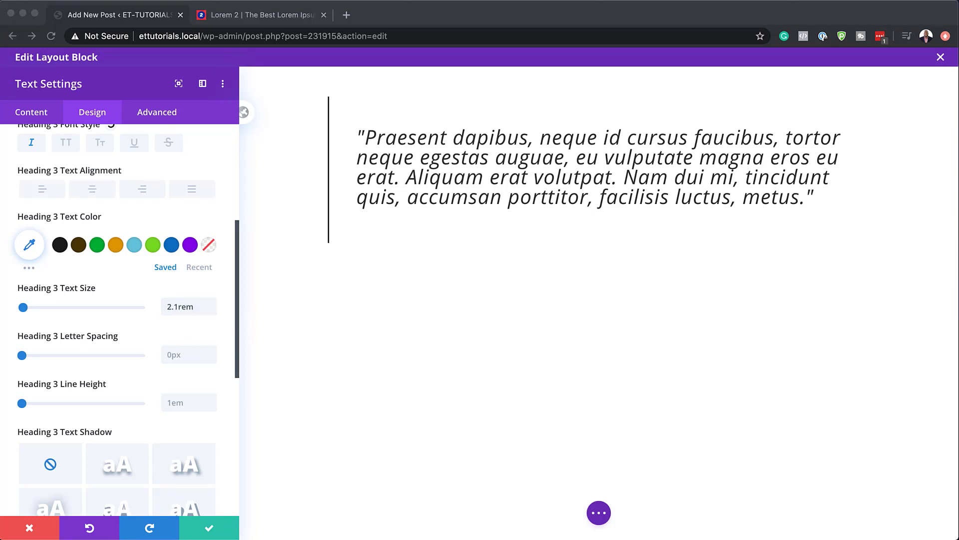
pyautogui.click(180, 403)
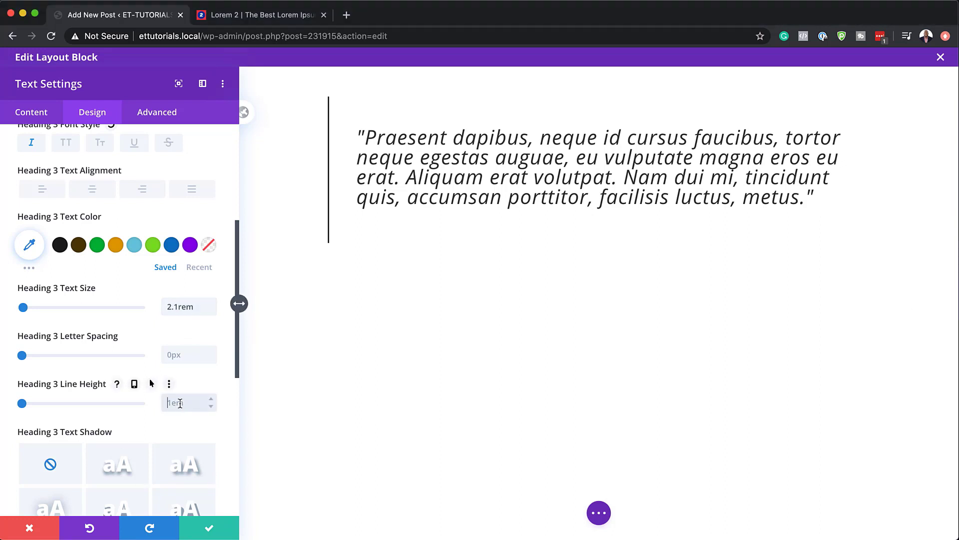
pyautogui.write('1.5em')
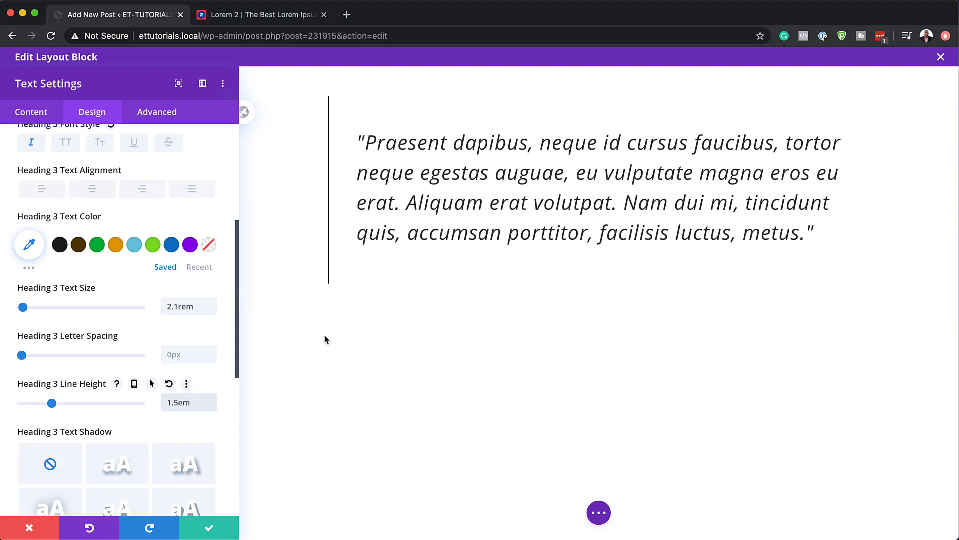
# - Add responsive Heading 3 text sizes of 1.5rem for tablet and 1.3rem for phone
pyautogui.moveTo(97, 299)
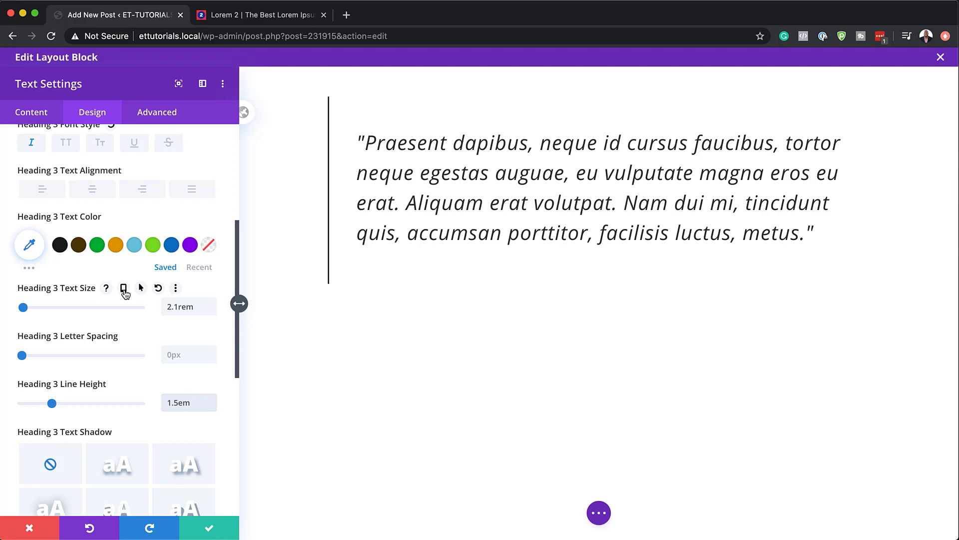
pyautogui.click(123, 289)
pyautogui.click(125, 311)
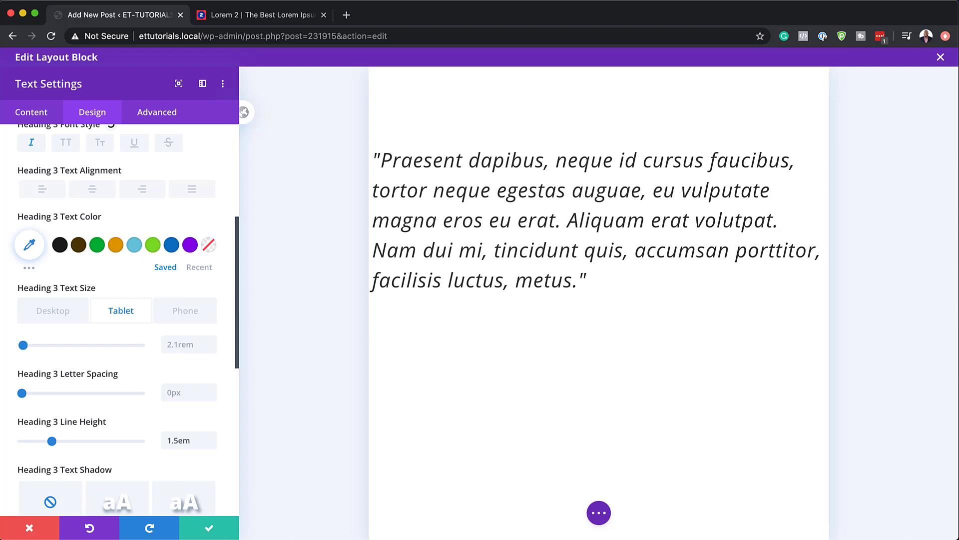
pyautogui.click(185, 351)
pyautogui.write('1.5em')
pyautogui.click(179, 344)
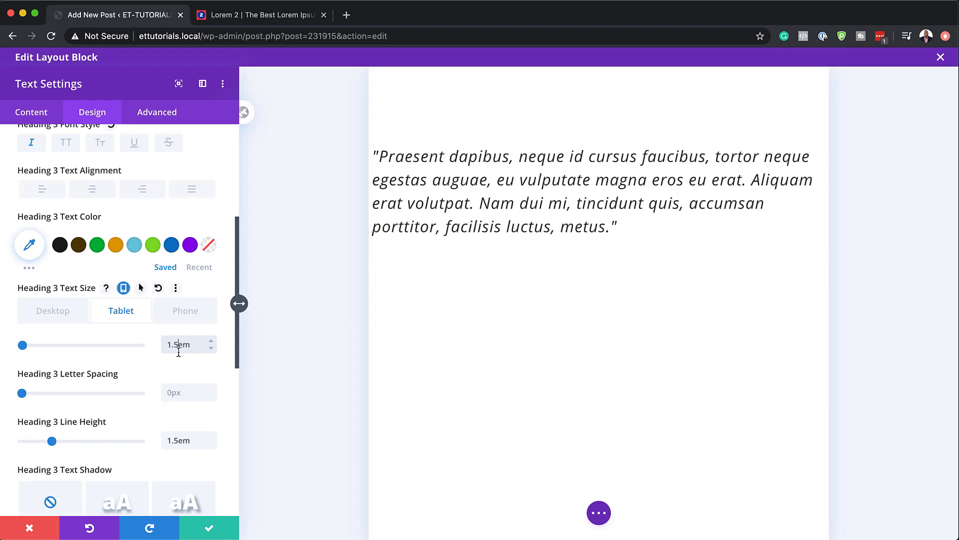
pyautogui.write('r')
pyautogui.click(185, 315)
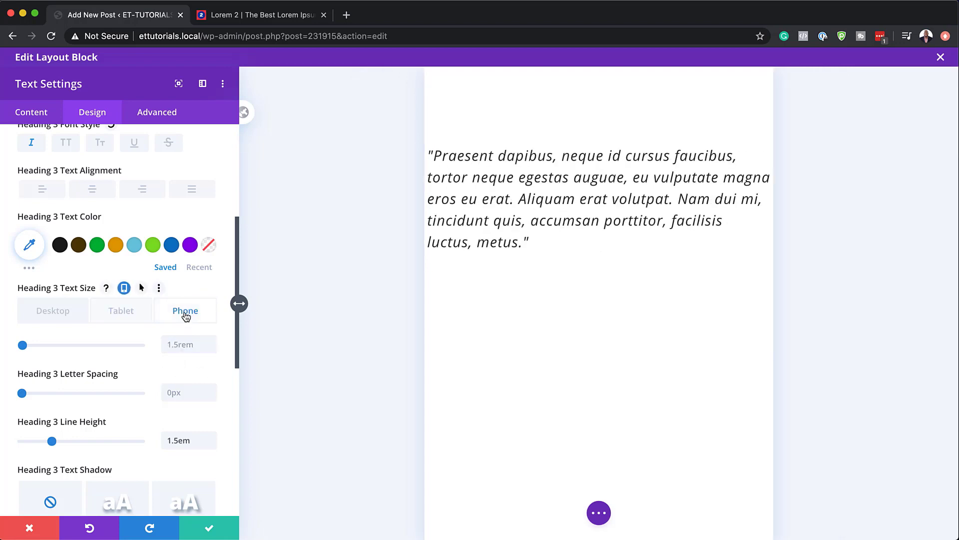
pyautogui.click(180, 344)
pyautogui.write('1.3rem')
pyautogui.click(55, 312)
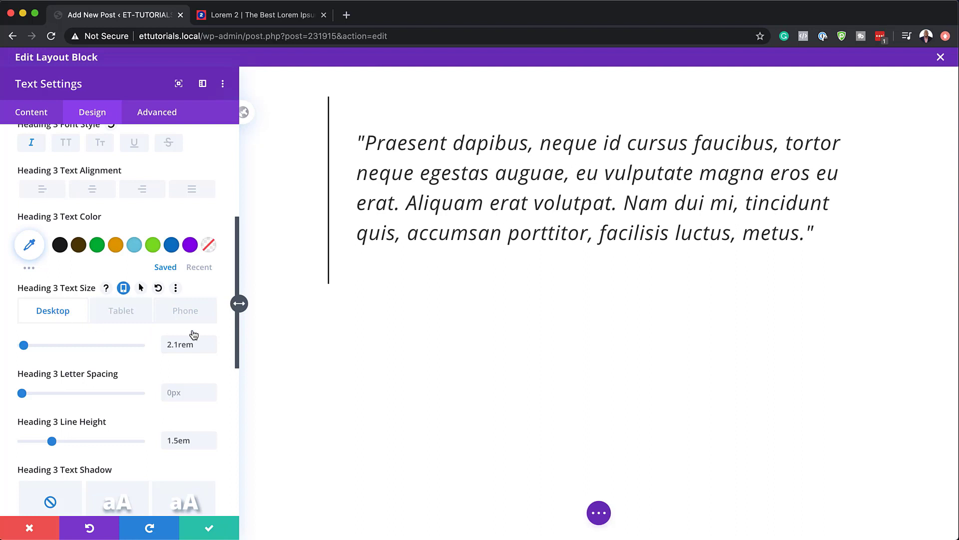
# - Save the text module's settings, save the layout block and return to the post editor
pyautogui.click(209, 531)
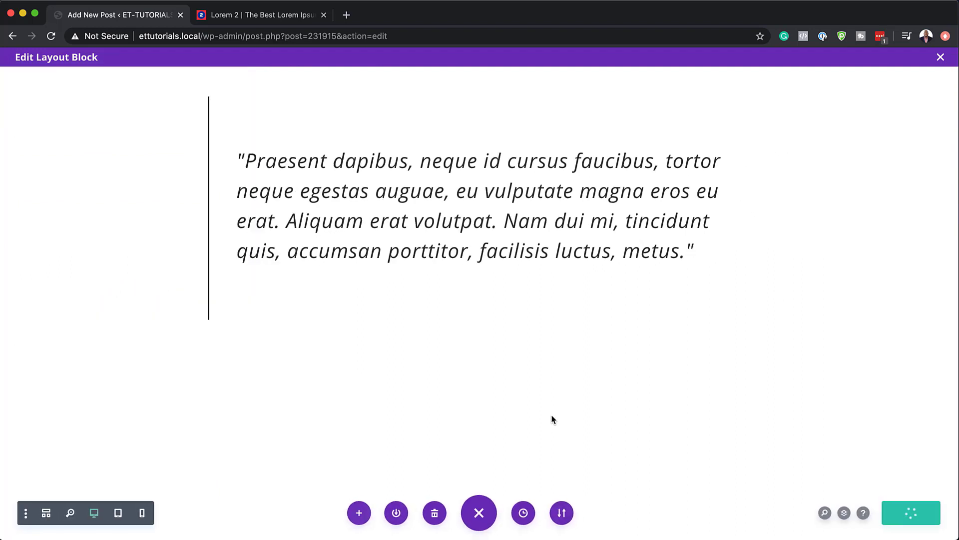
pyautogui.click(940, 57)
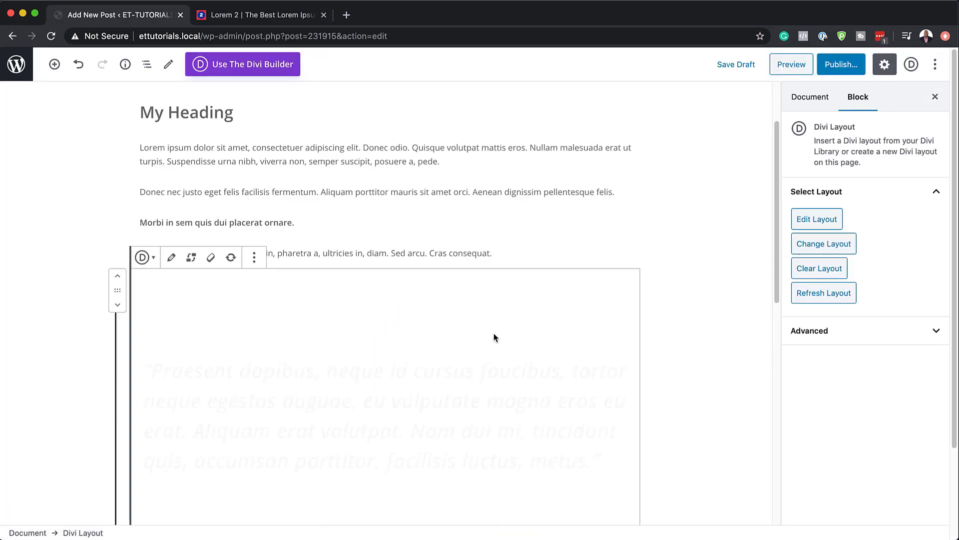
pyautogui.scroll(-3, 561, 363)
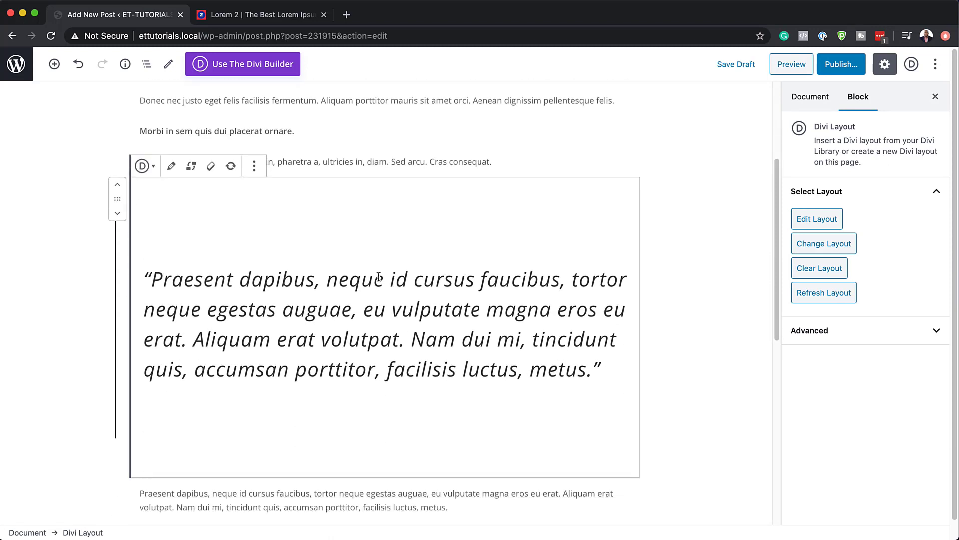
# - Publish the post and open it on the live site to check the quote callout between its paragraphs
pyautogui.click(842, 66)
pyautogui.click(864, 64)
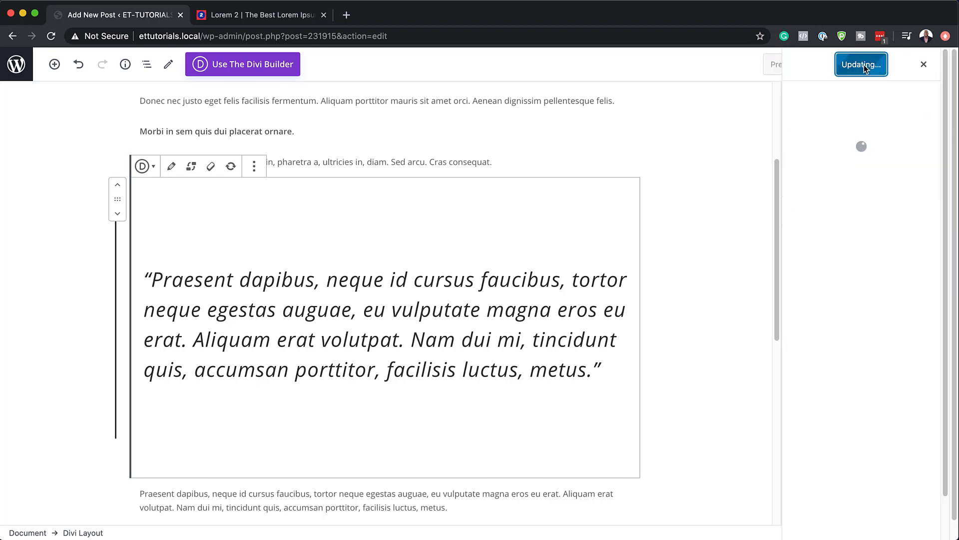
pyautogui.click(824, 188)
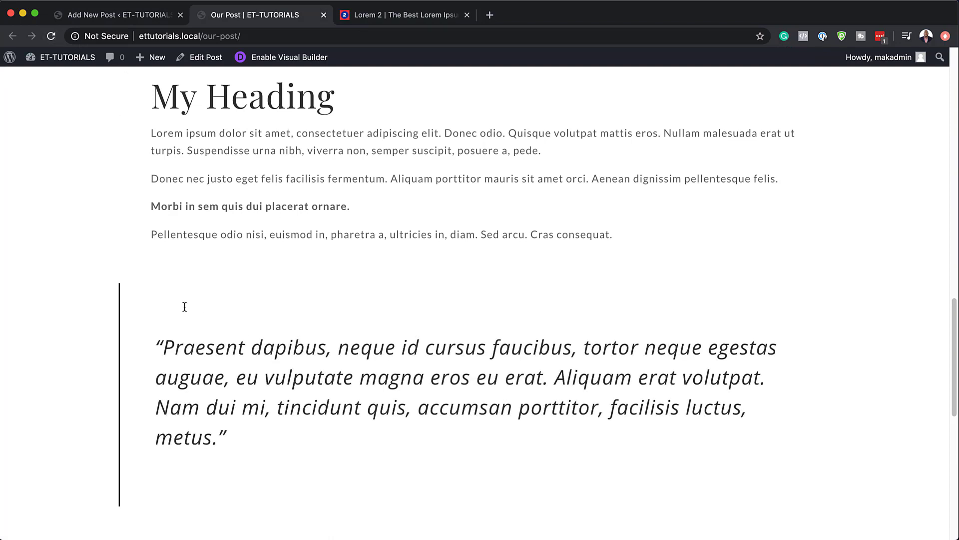
pyautogui.scroll(-1, 246, 330)
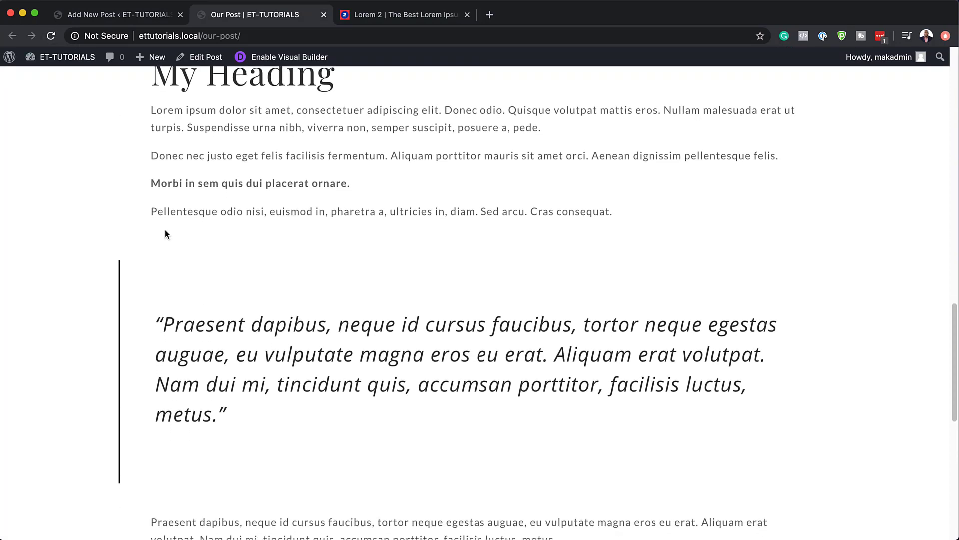
pyautogui.moveTo(150, 111); pyautogui.dragTo(623, 210)
pyautogui.press('super+c')
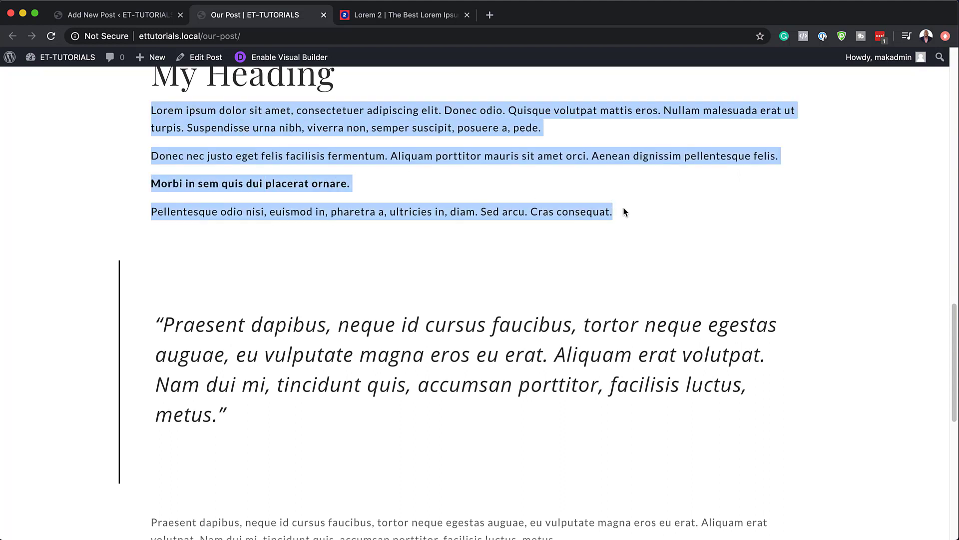
pyautogui.scroll(-1, 485, 247)
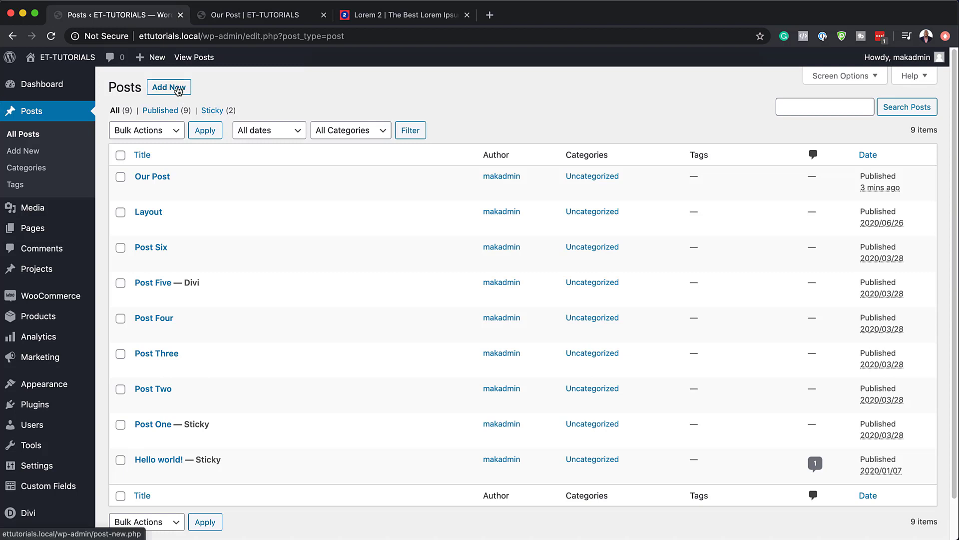
# - Create a new post titled "Our Post 2" with the default editor and paste the Lorem ipsum paragraphs as its body
pyautogui.click(178, 88)
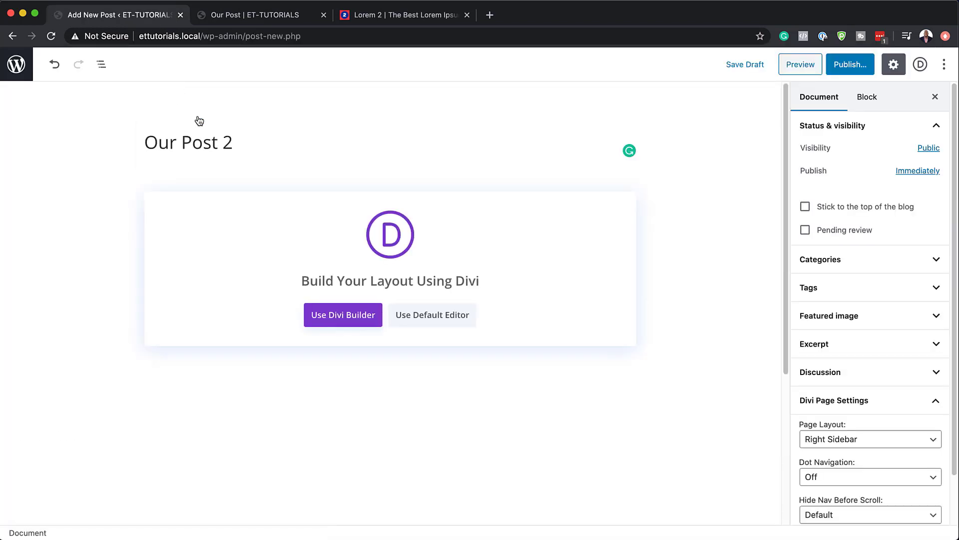
pyautogui.click(444, 320)
pyautogui.click(230, 199)
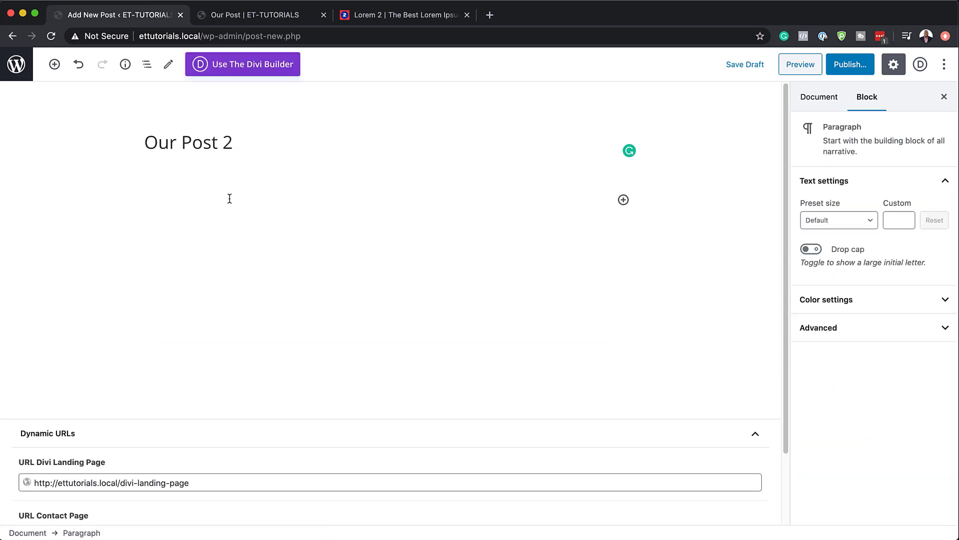
pyautogui.press('super+v')
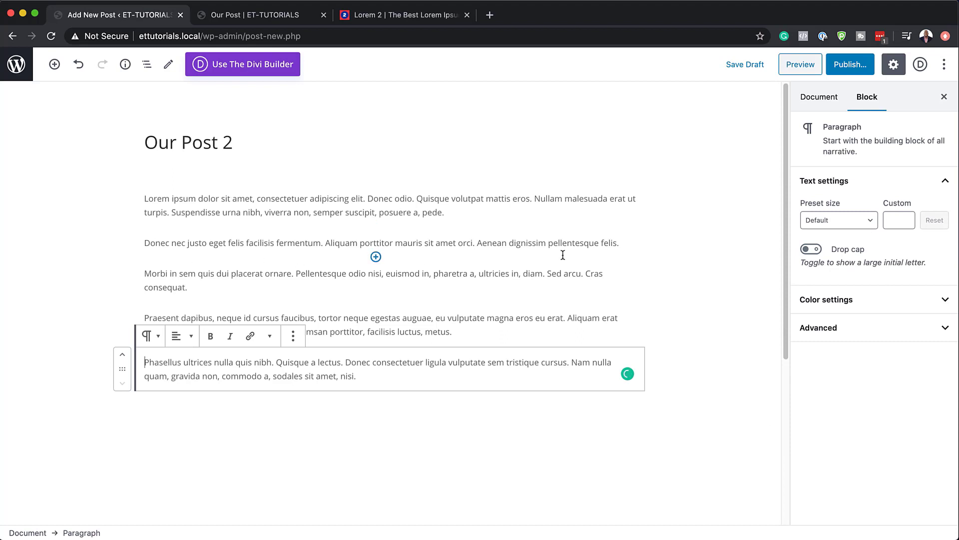
# - Insert a Divi Layout block after the paragraph beginning "Donec nec justo" and start building a new layout in it
pyautogui.click(622, 244)
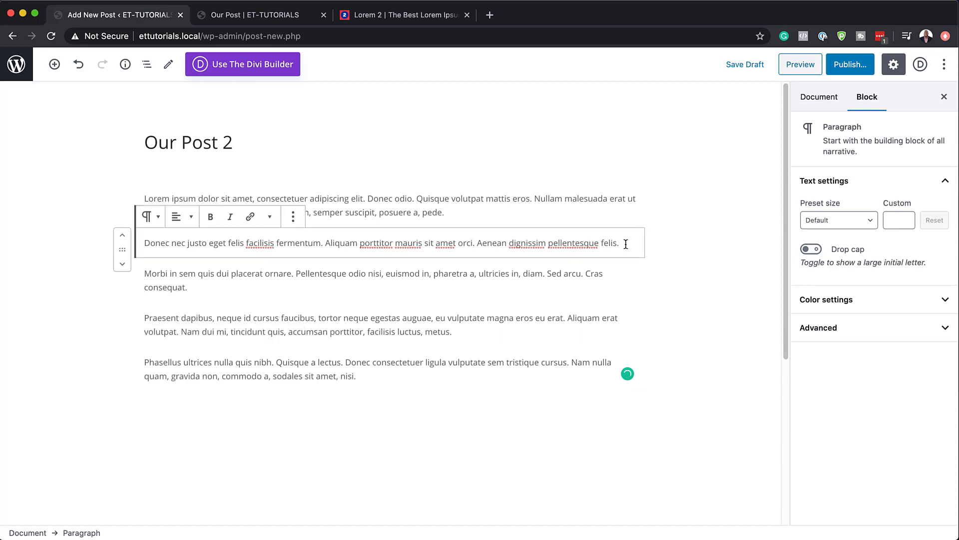
pyautogui.press('Return')
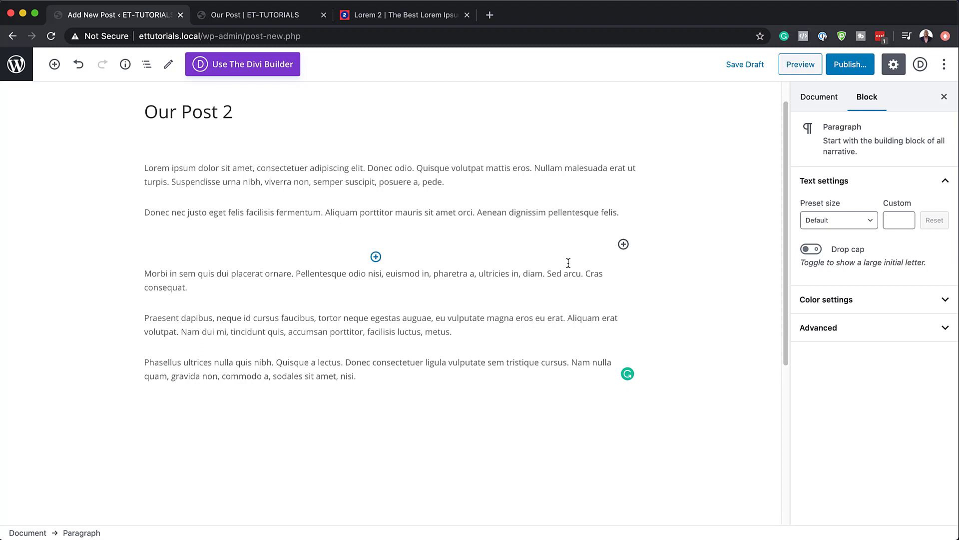
pyautogui.click(376, 257)
pyautogui.click(444, 370)
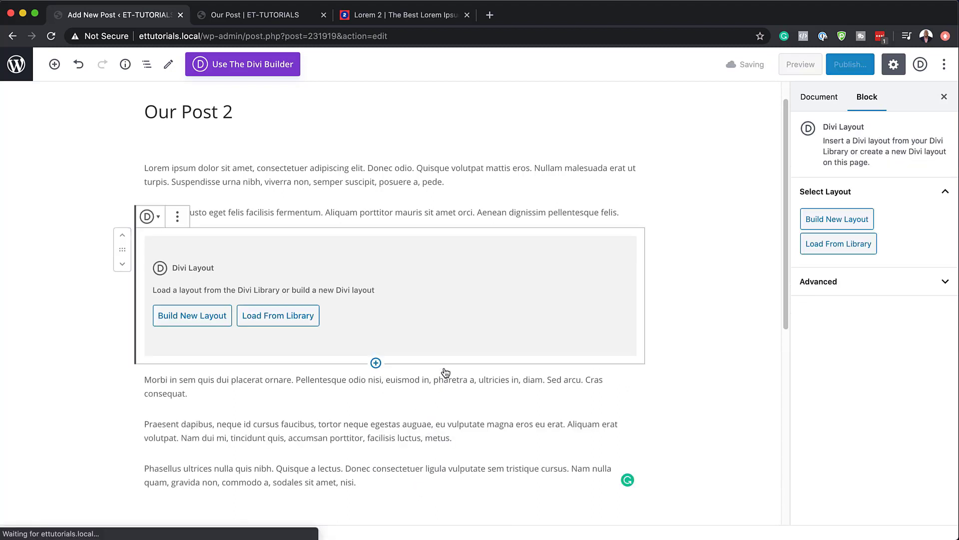
pyautogui.click(194, 321)
pyautogui.click(273, 463)
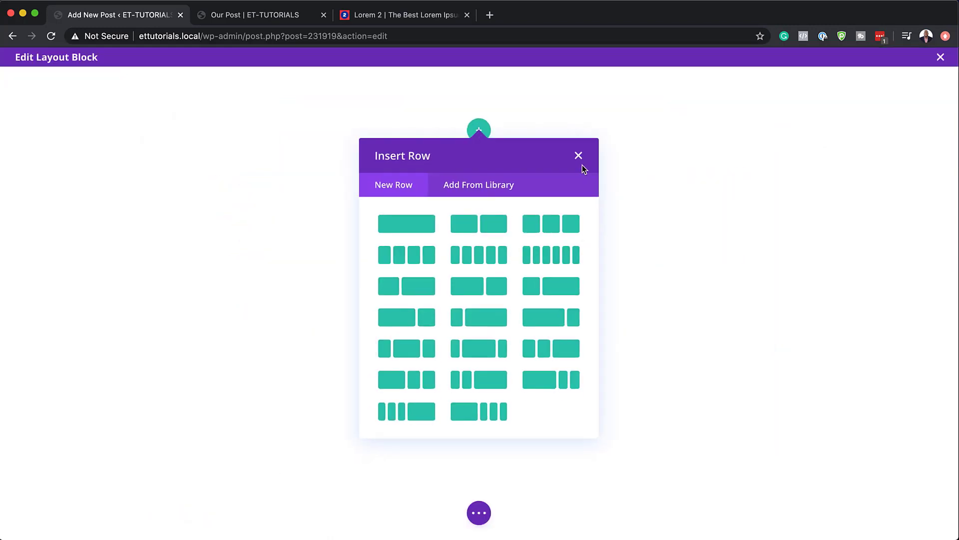
# - Set the empty section's top and bottom margins to 50px and its left and right margins to -5%
pyautogui.click(579, 157)
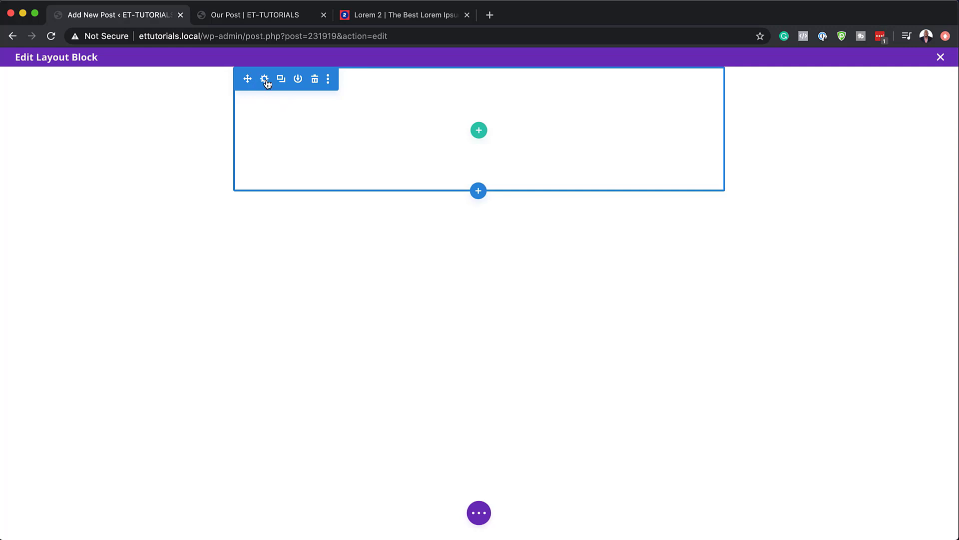
pyautogui.click(268, 84)
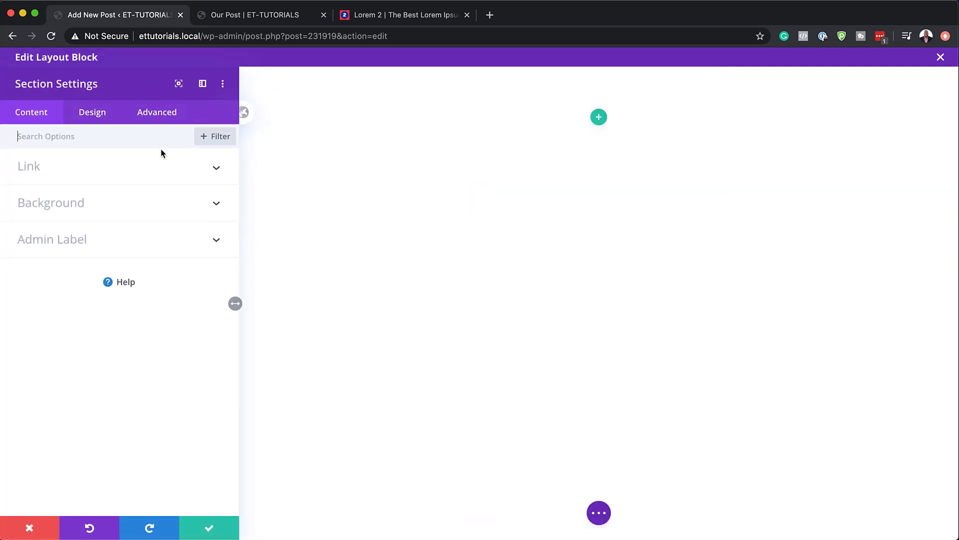
pyautogui.click(100, 112)
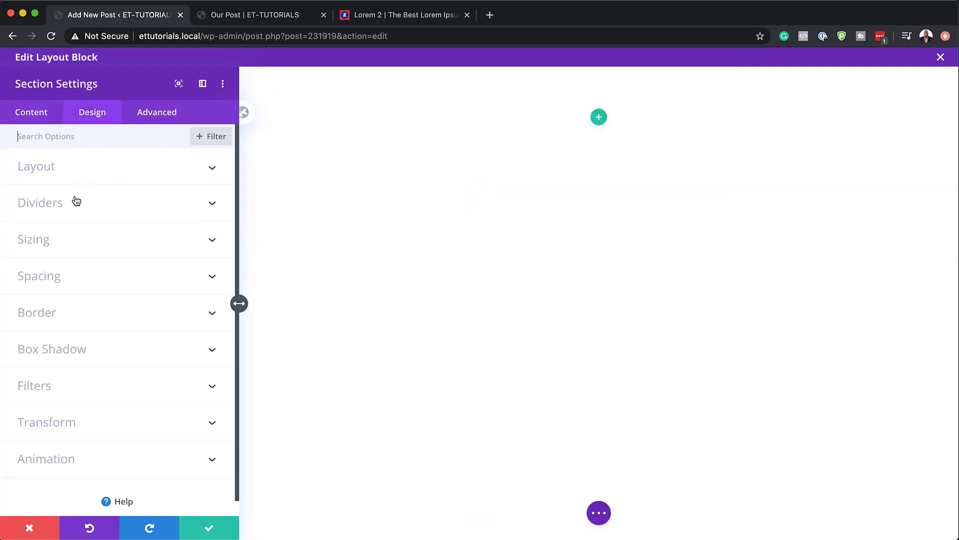
pyautogui.click(48, 280)
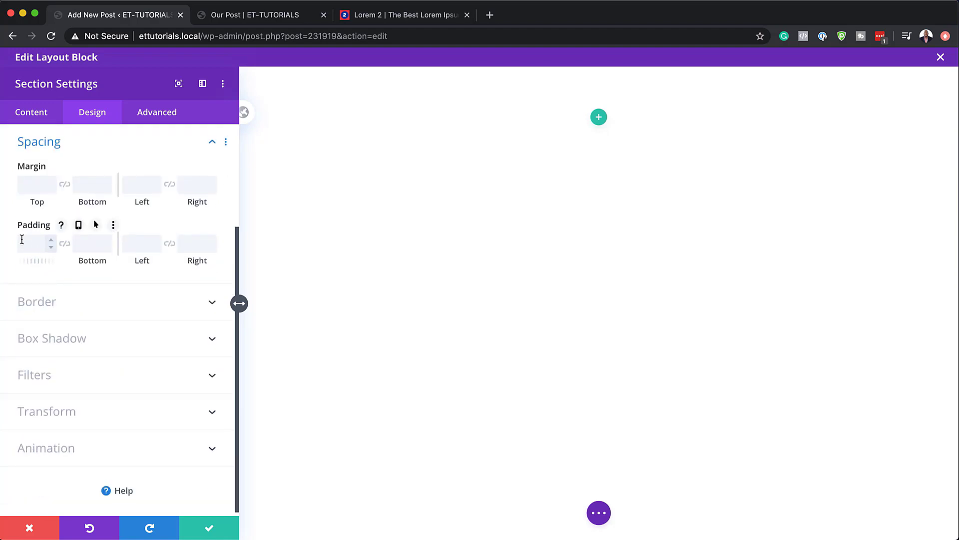
pyautogui.click(31, 185)
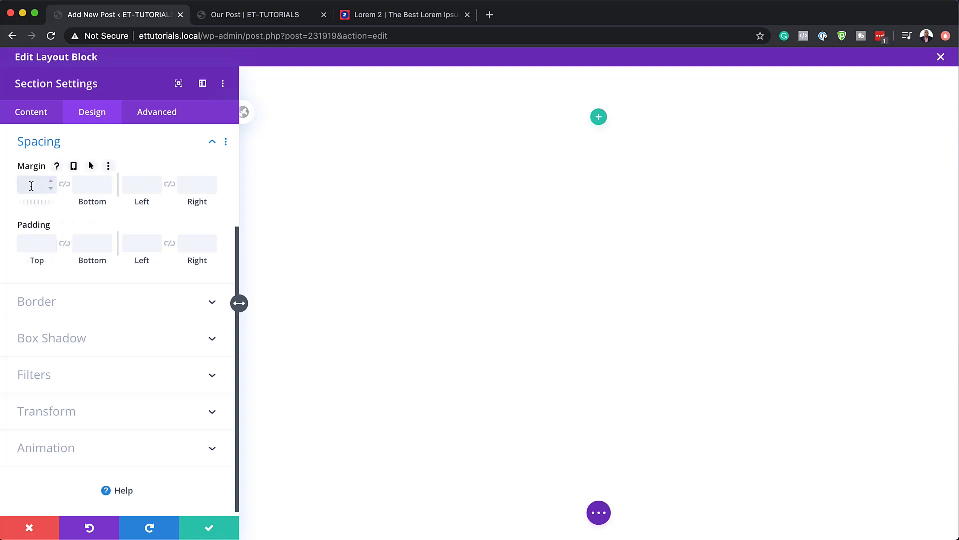
pyautogui.write('50px')
pyautogui.click(64, 184)
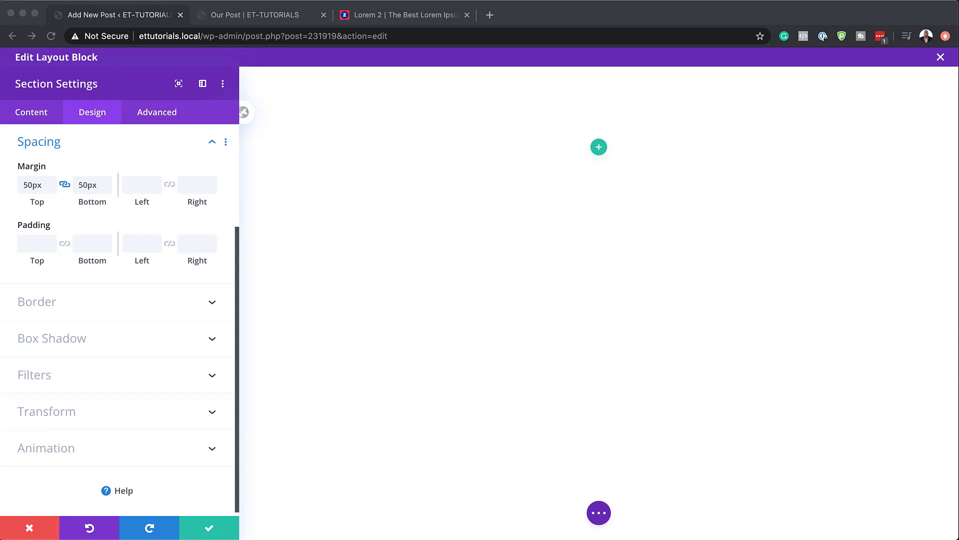
pyautogui.click(136, 185)
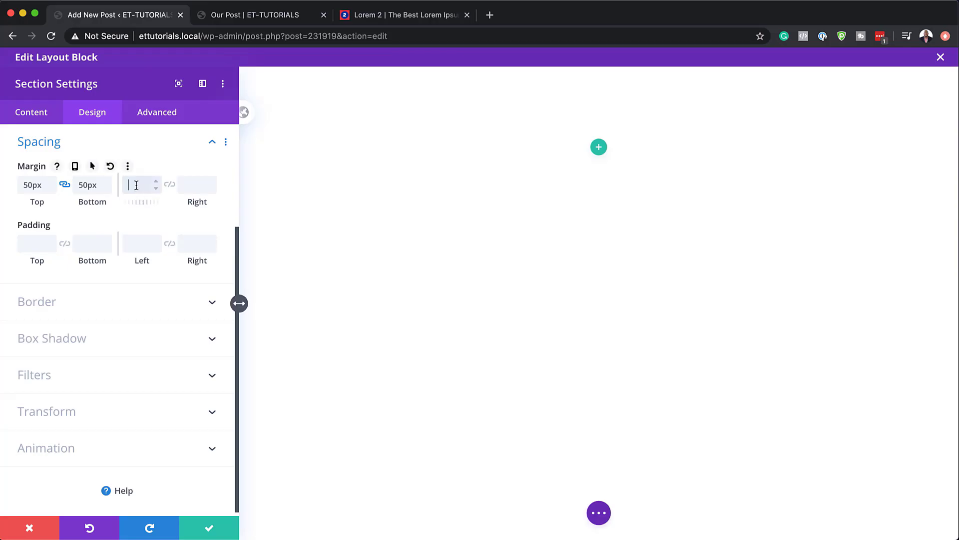
pyautogui.write('-5%')
pyautogui.click(169, 185)
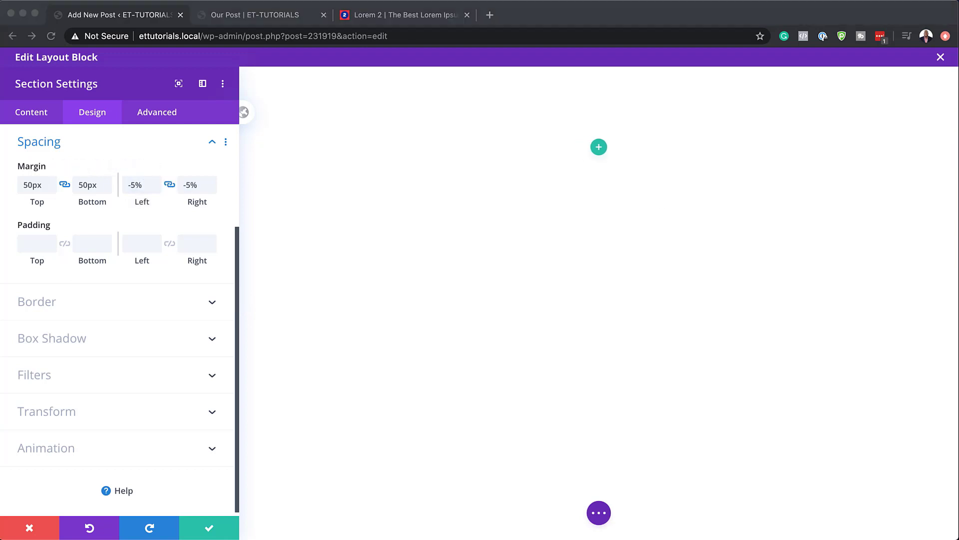
# - Set the section's top and bottom padding to 0px and save the section settings
pyautogui.click(29, 244)
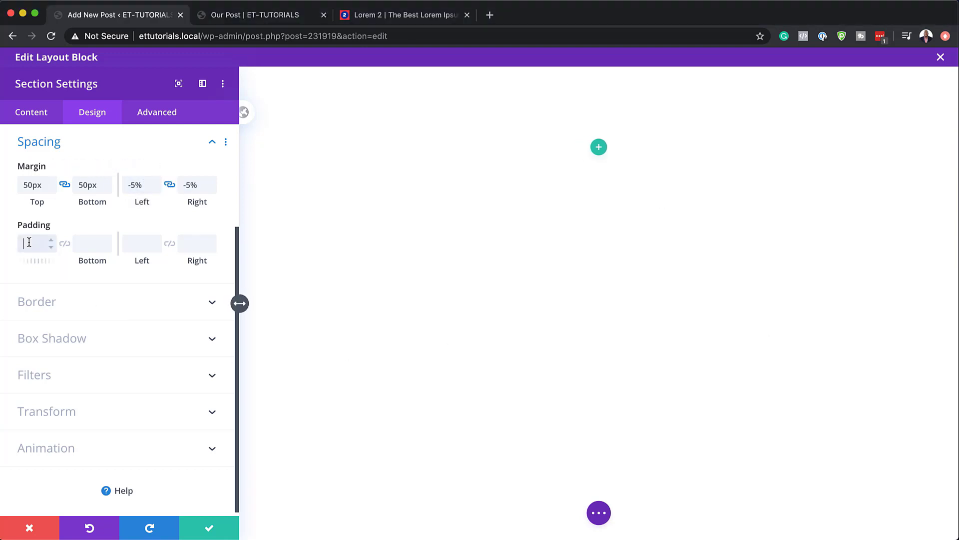
pyautogui.click(64, 244)
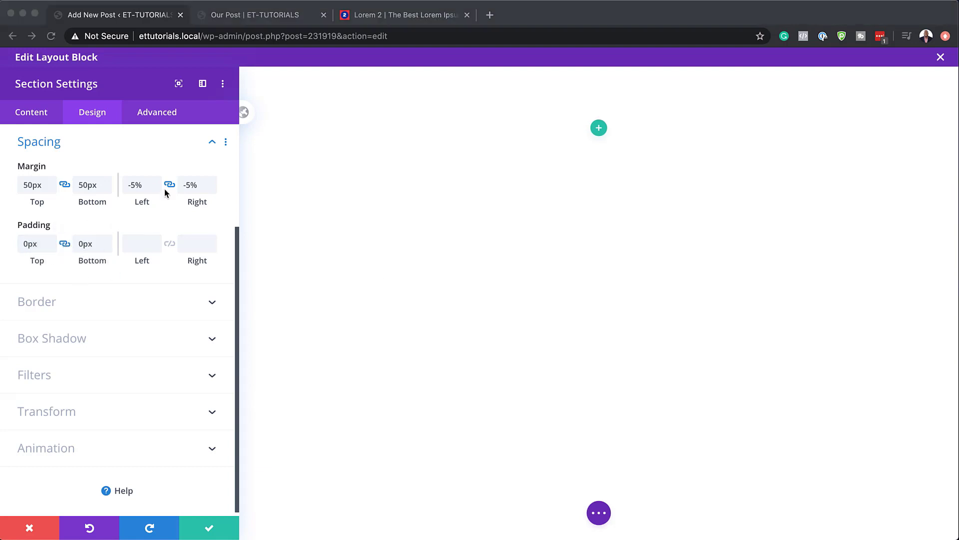
pyautogui.click(208, 530)
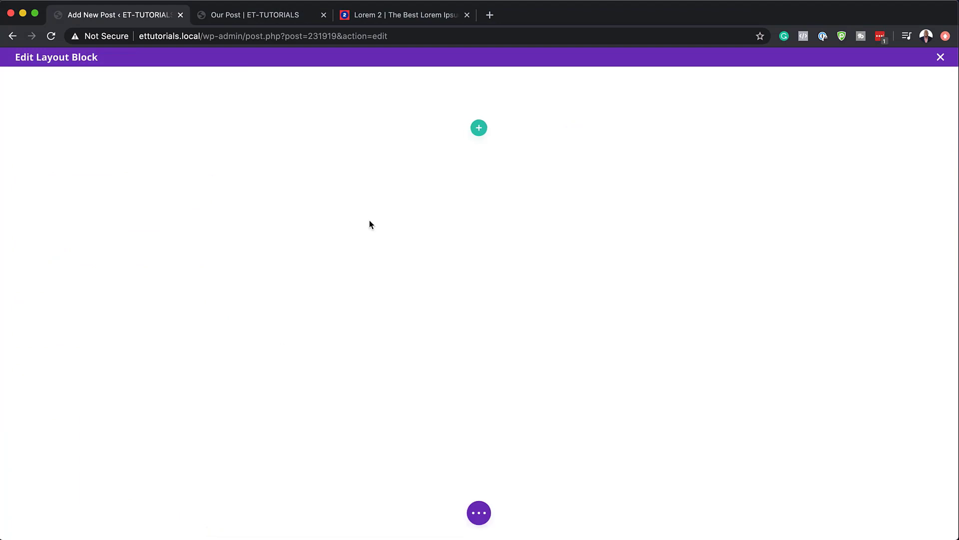
# - Add a single-column row to the section without inserting a module yet
pyautogui.click(479, 129)
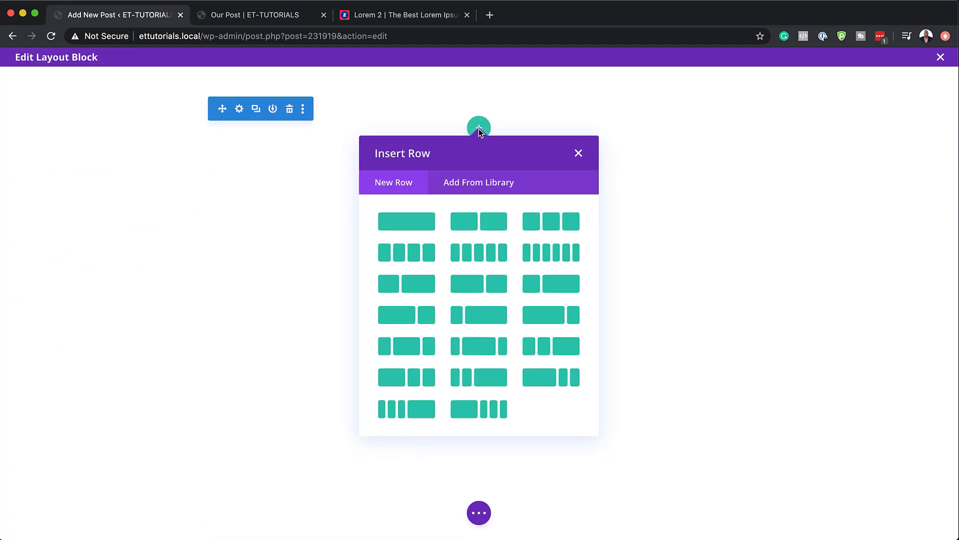
pyautogui.click(423, 223)
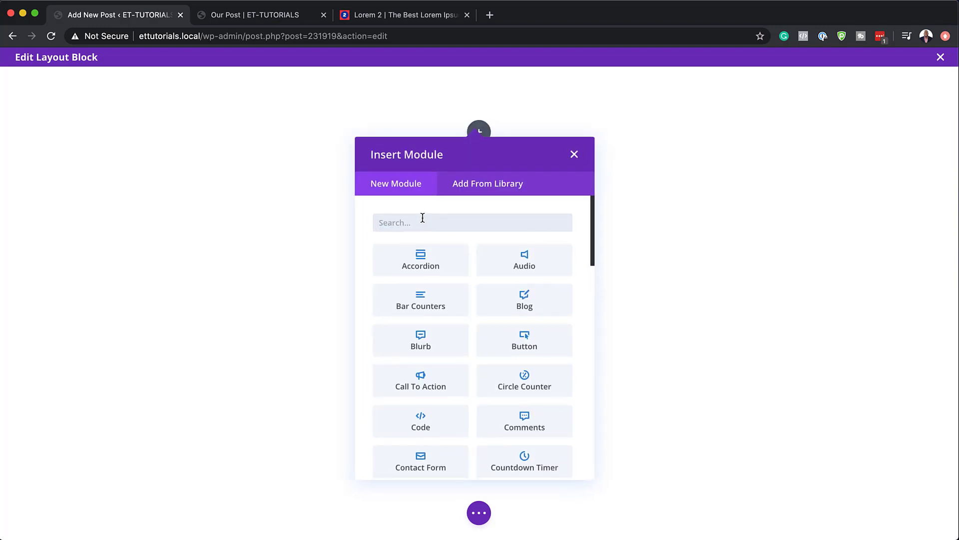
pyautogui.click(574, 154)
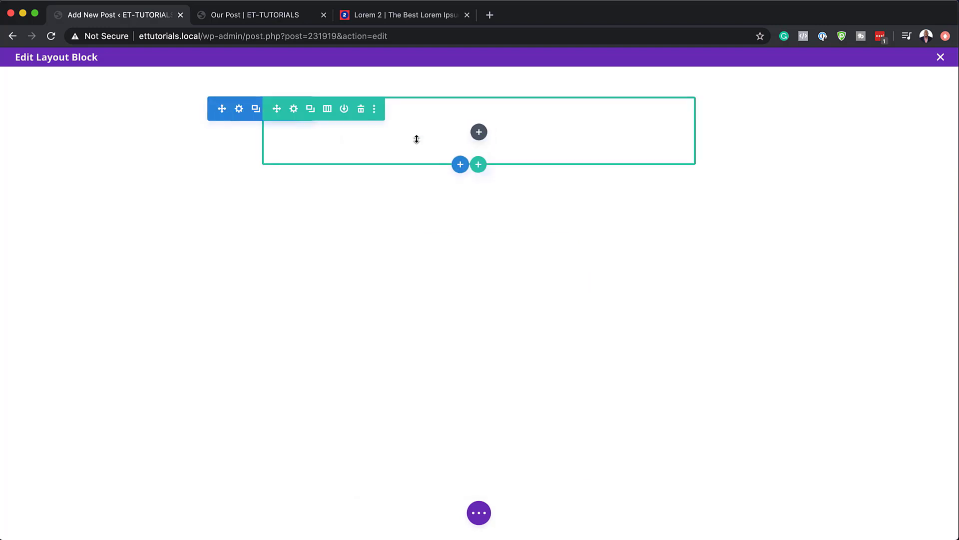
# - Set the row's width and max width to 100% and save the row settings
pyautogui.click(294, 109)
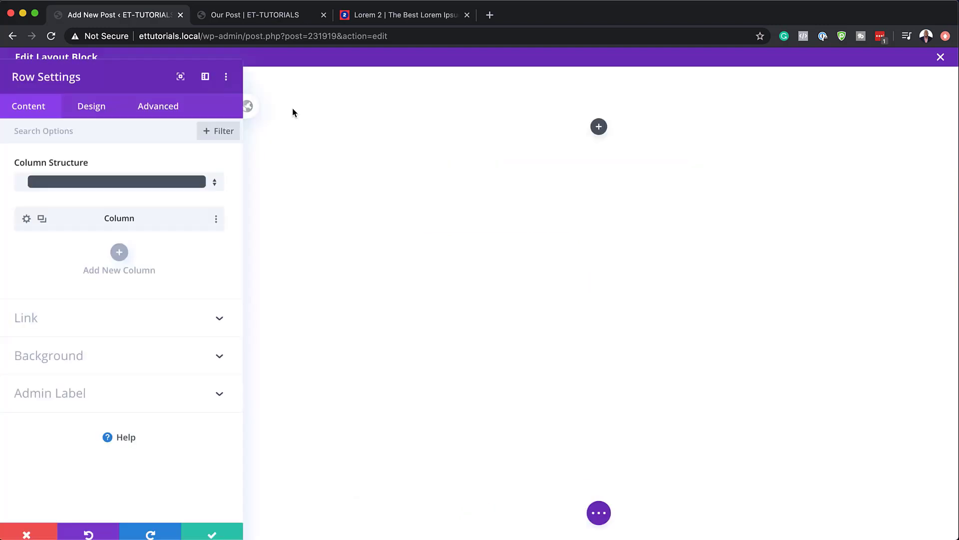
pyautogui.click(100, 119)
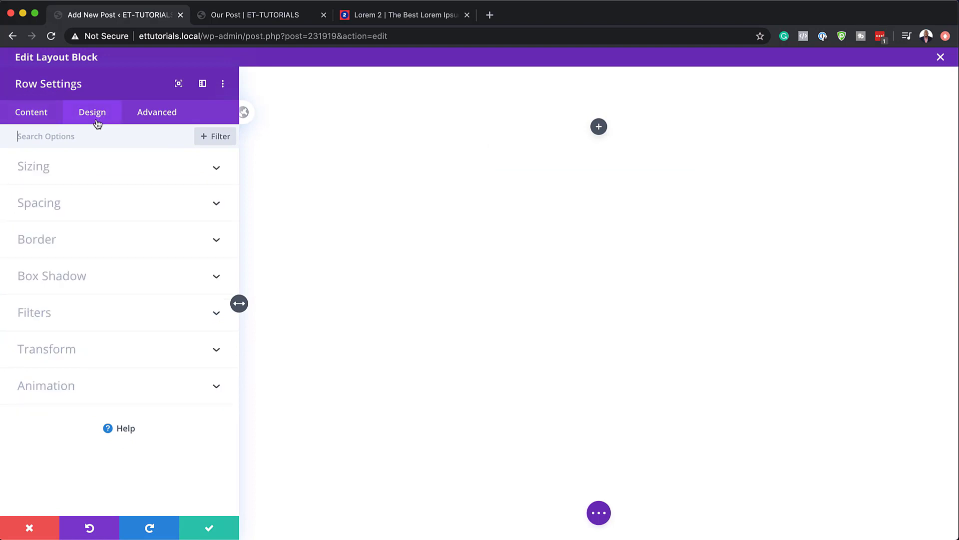
pyautogui.click(65, 169)
pyautogui.click(181, 302)
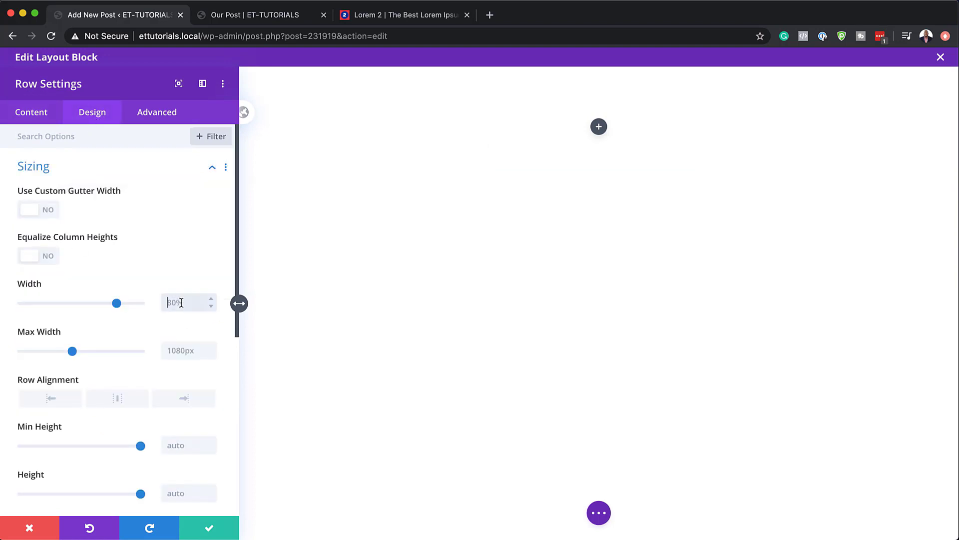
pyautogui.hotkey('ctrl', 'a')
pyautogui.write('100%')
pyautogui.click(180, 351)
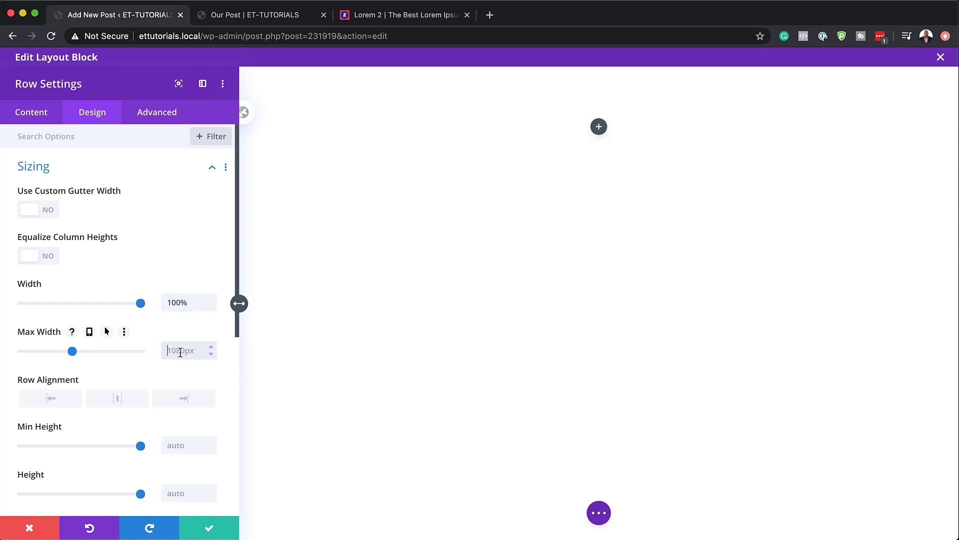
pyautogui.write('100%')
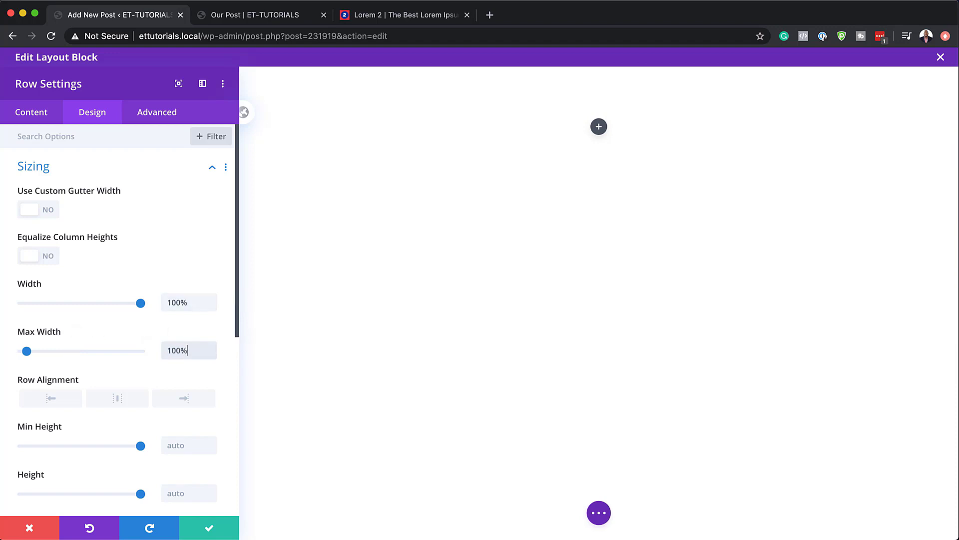
pyautogui.click(213, 528)
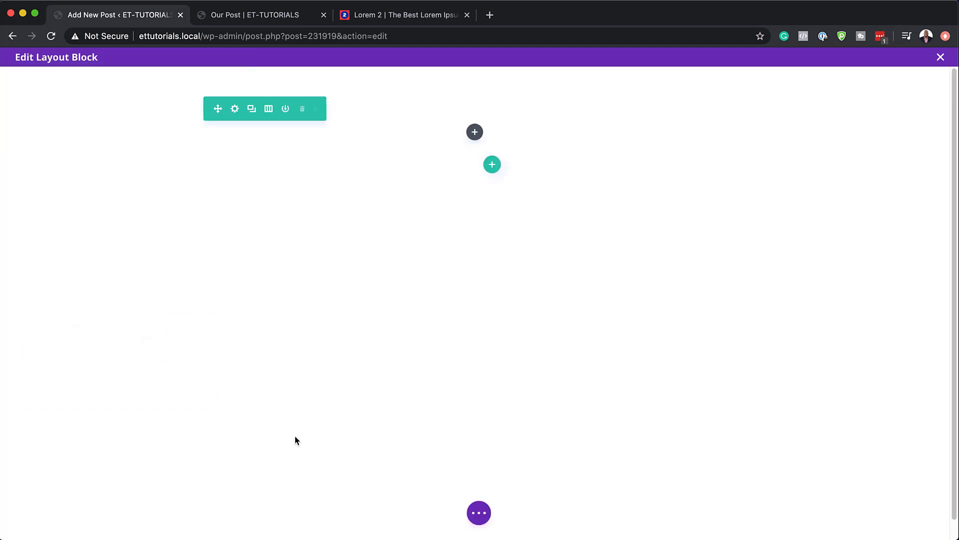
# - Add a Text module to the row and replace its placeholder body with a single double quotation mark
pyautogui.click(479, 132)
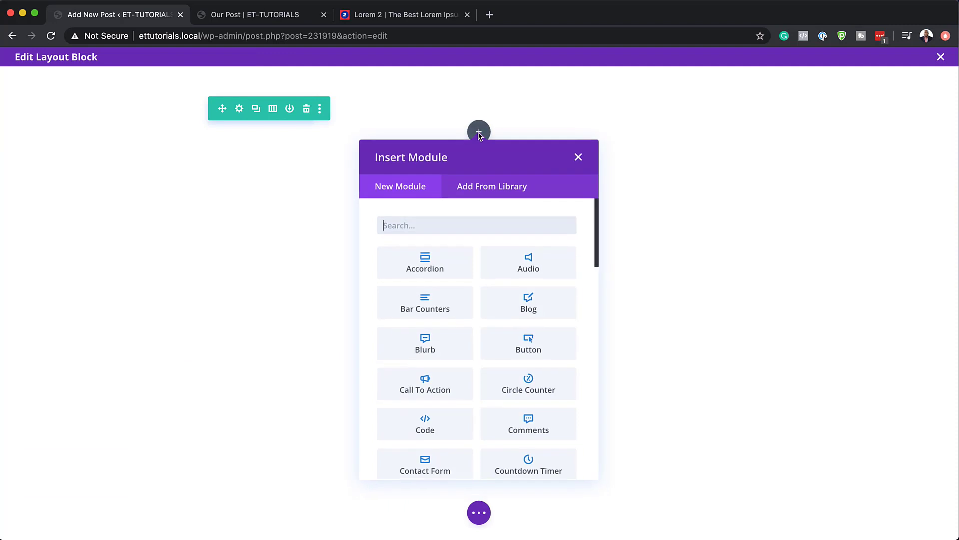
pyautogui.write('te')
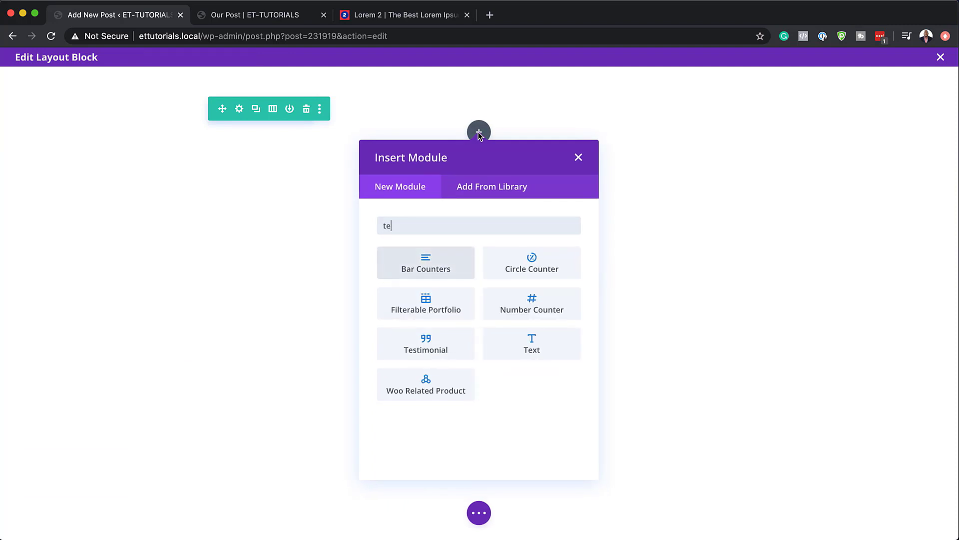
pyautogui.click(532, 343)
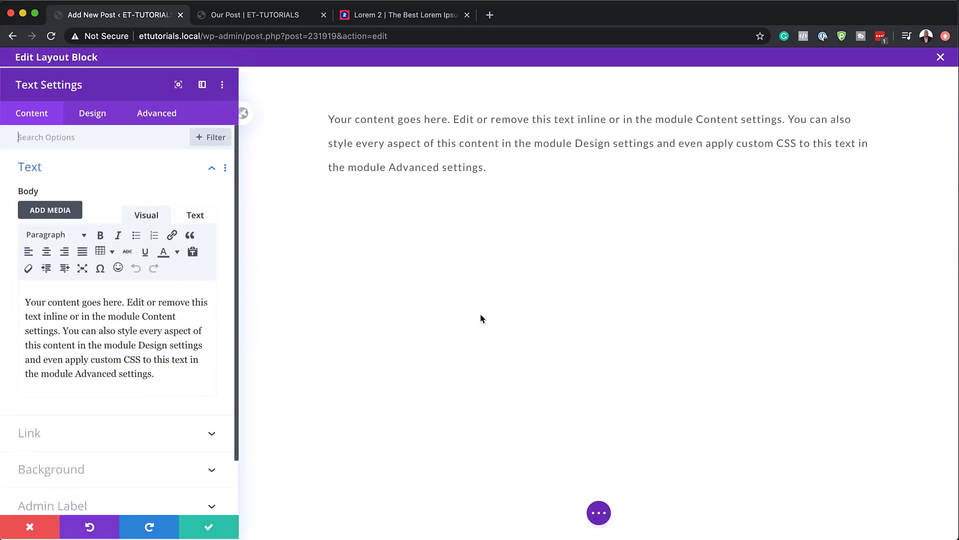
pyautogui.moveTo(158, 375); pyautogui.dragTo(3, 289)
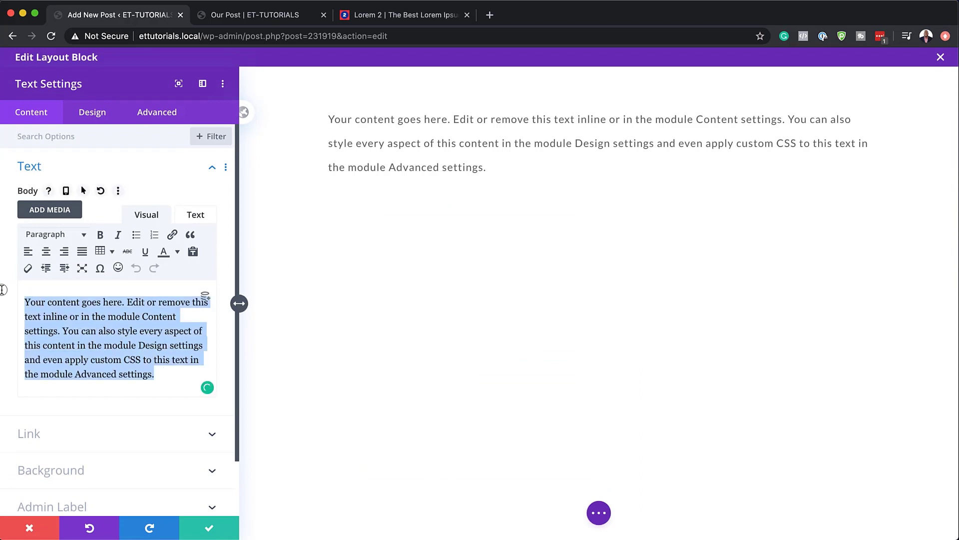
pyautogui.write('"')
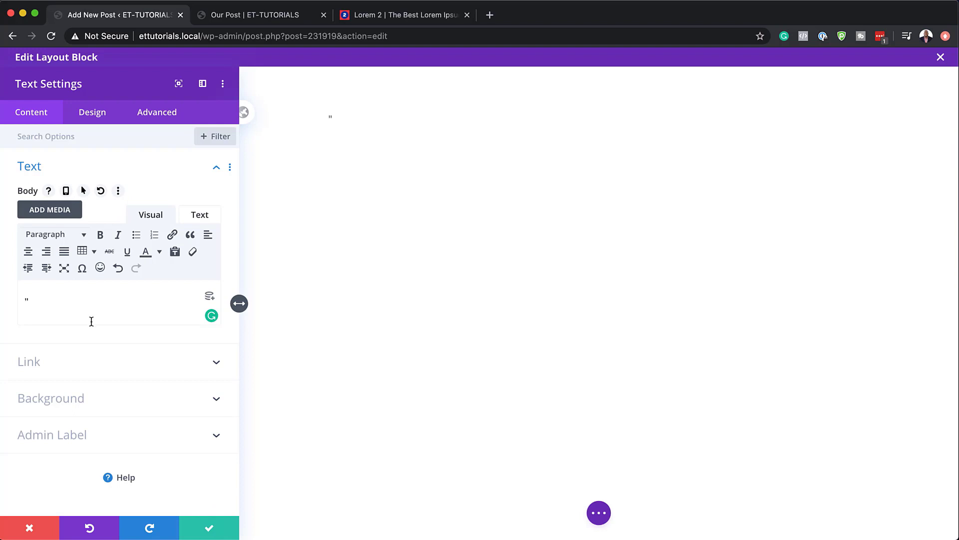
# - Change the quotation mark's text font to Playfair Display in the module's design settings
pyautogui.click(88, 115)
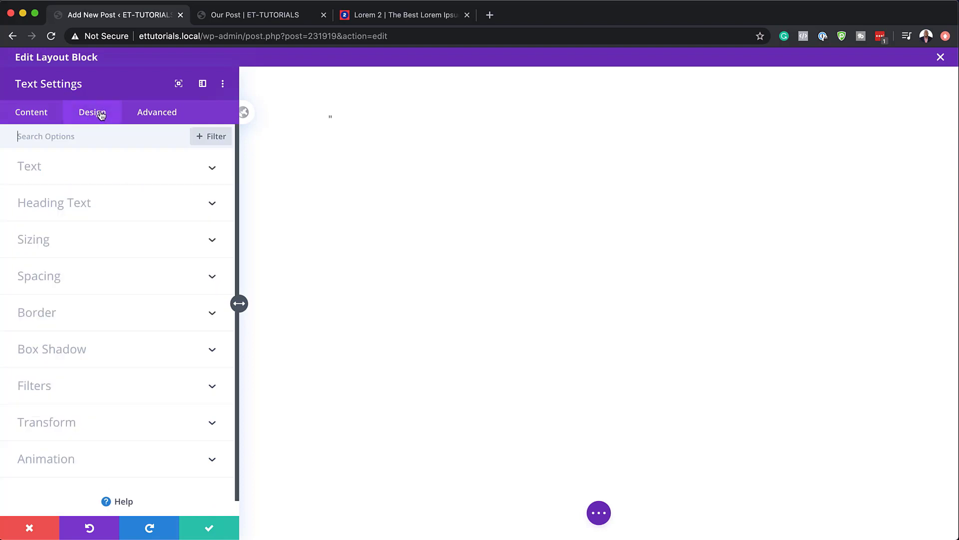
pyautogui.click(131, 171)
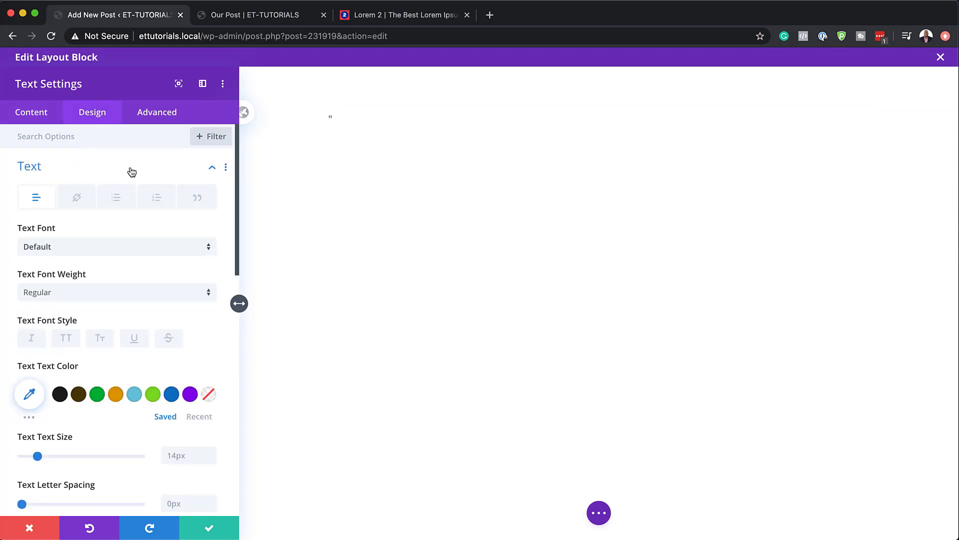
pyautogui.click(89, 252)
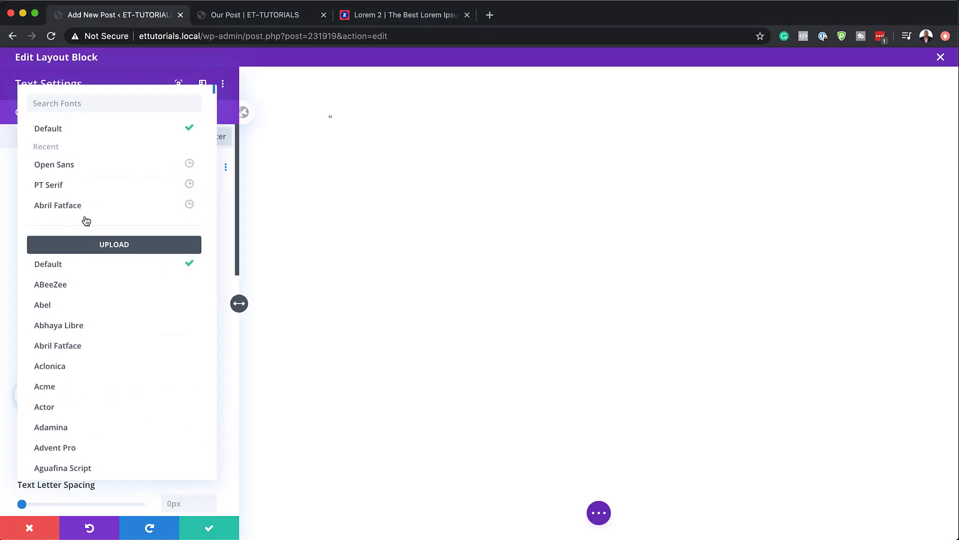
pyautogui.write('Playfair Display')
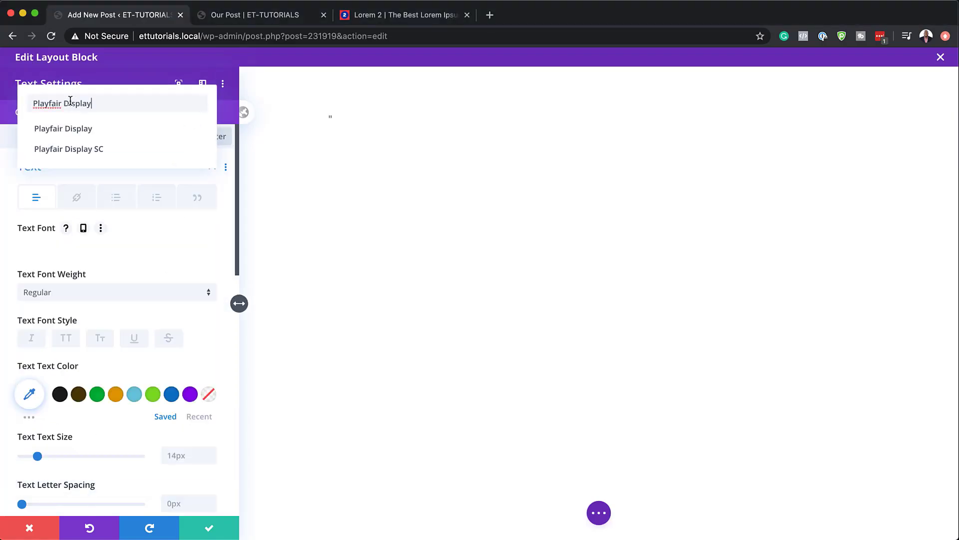
pyautogui.click(118, 134)
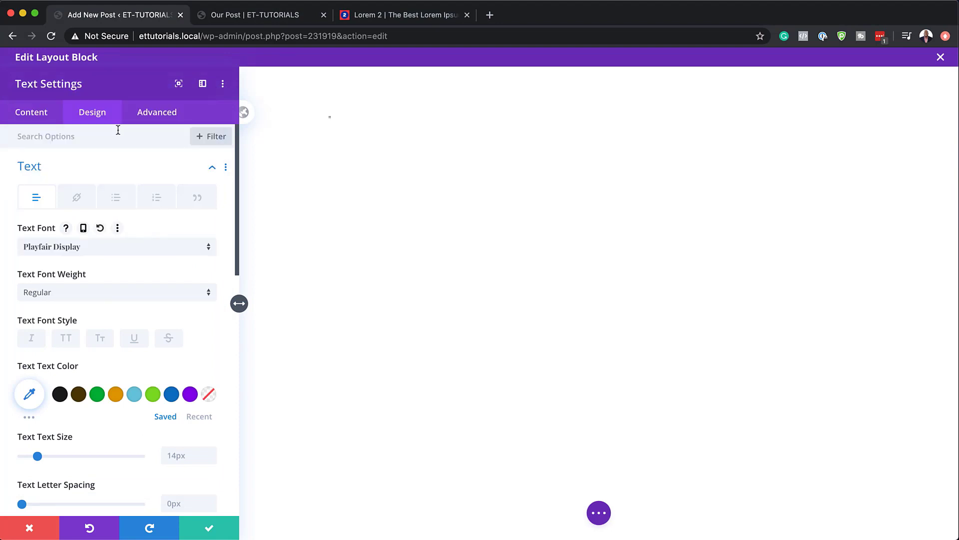
# - Set the quotation mark's text color to #eaeaea and its text size to 500px
pyautogui.scroll(-1, 137, 432)
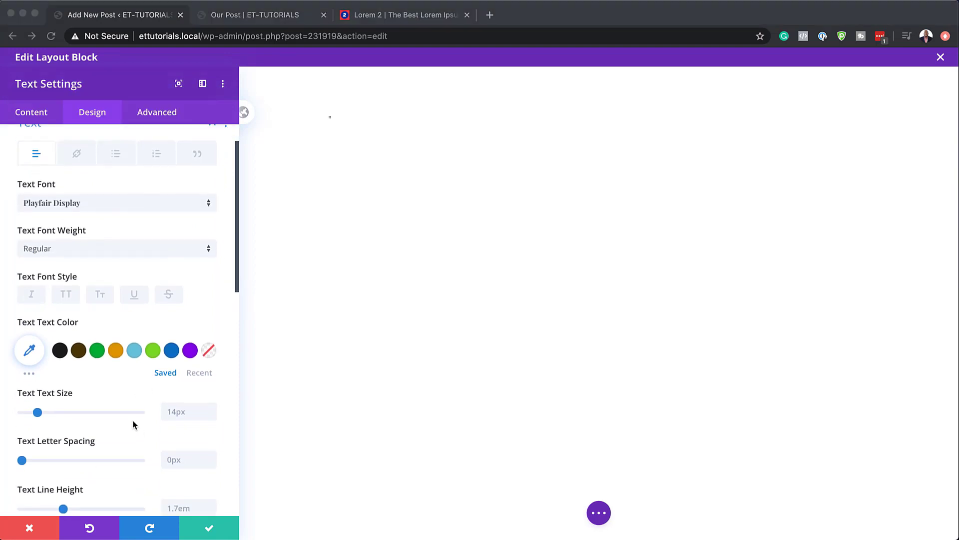
pyautogui.click(29, 350)
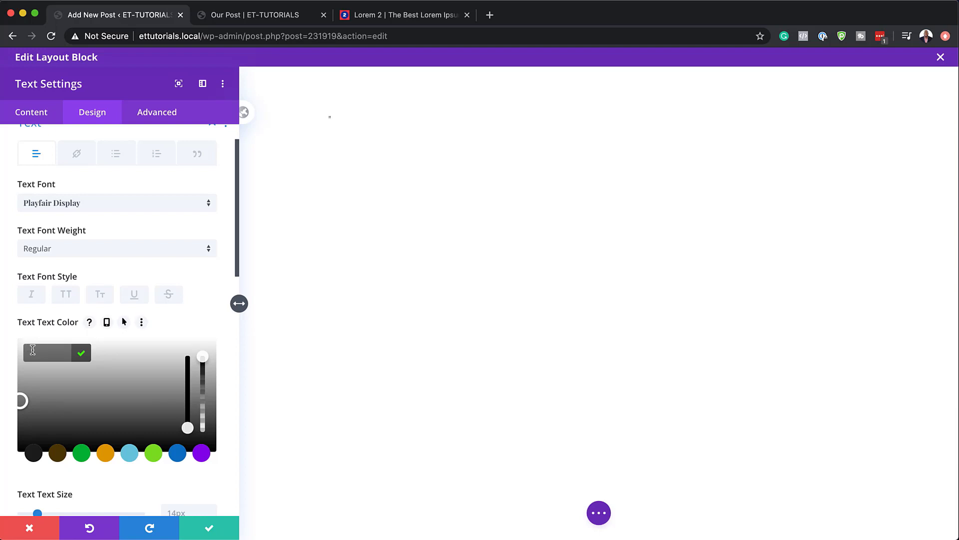
pyautogui.write('#eaeaea')
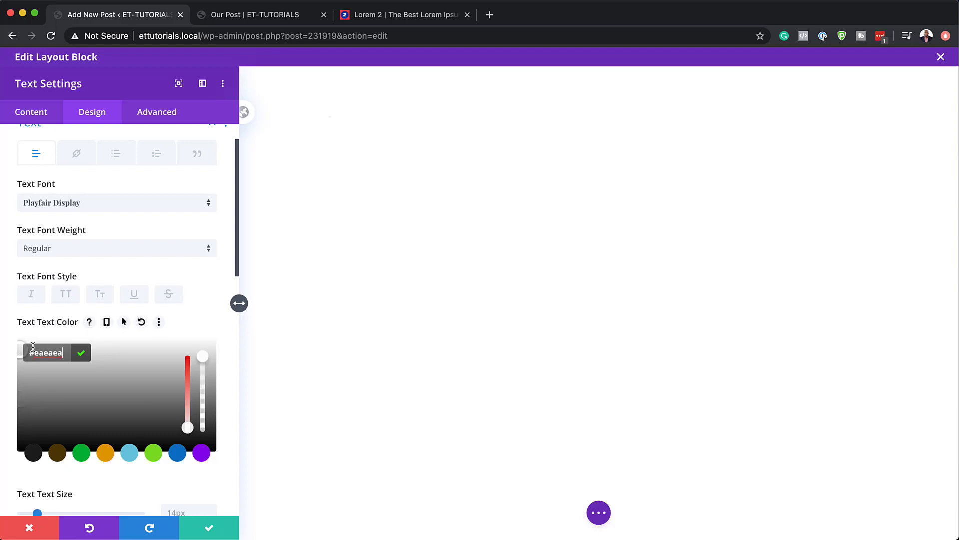
pyautogui.scroll(-3, 31, 376)
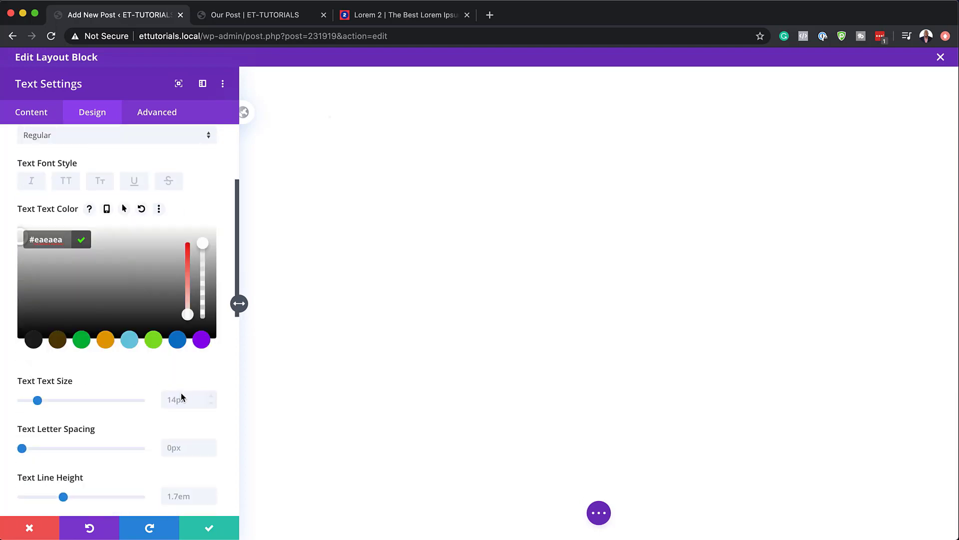
pyautogui.click(181, 397)
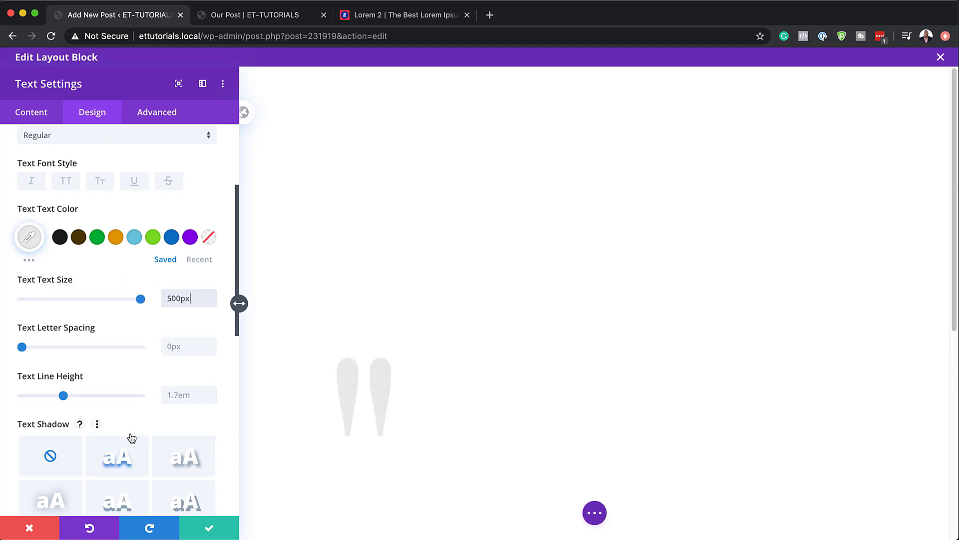
# - Set the quotation mark's text line height to 0em
pyautogui.scroll(-5, 128, 438)
pyautogui.scroll(1, 130, 436)
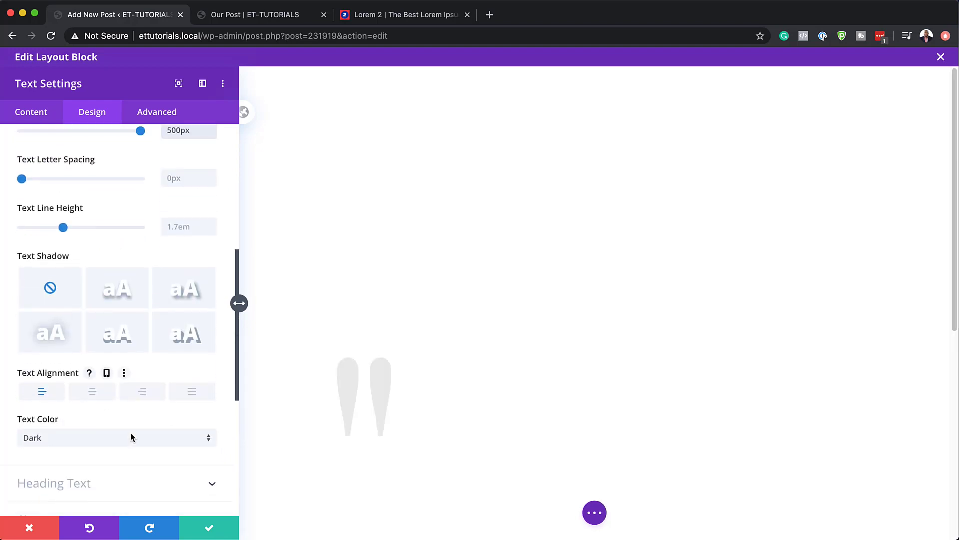
pyautogui.click(181, 228)
pyautogui.write('0em')
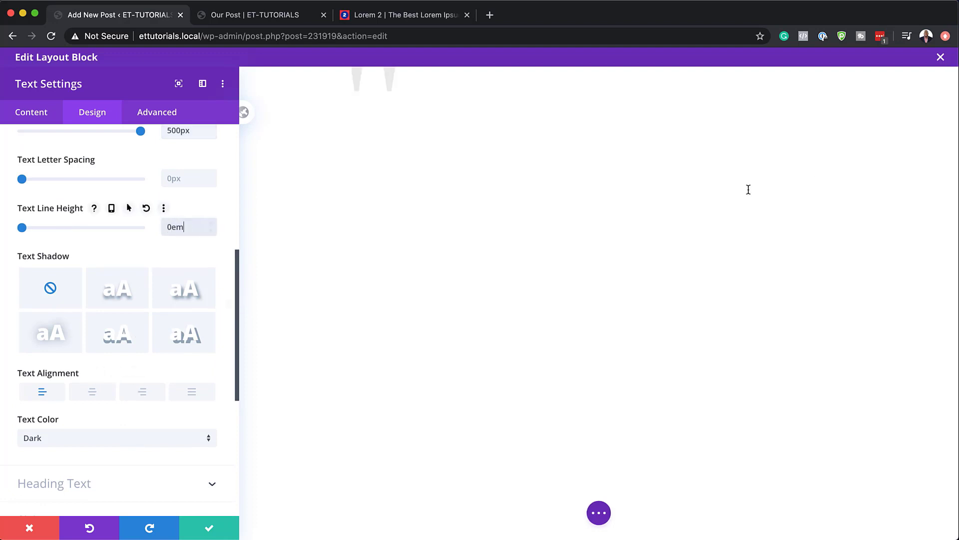
# - Add a 150px top margin to the quotation mark module in its spacing settings
pyautogui.scroll(6, 154, 310)
pyautogui.scroll(-9, 155, 306)
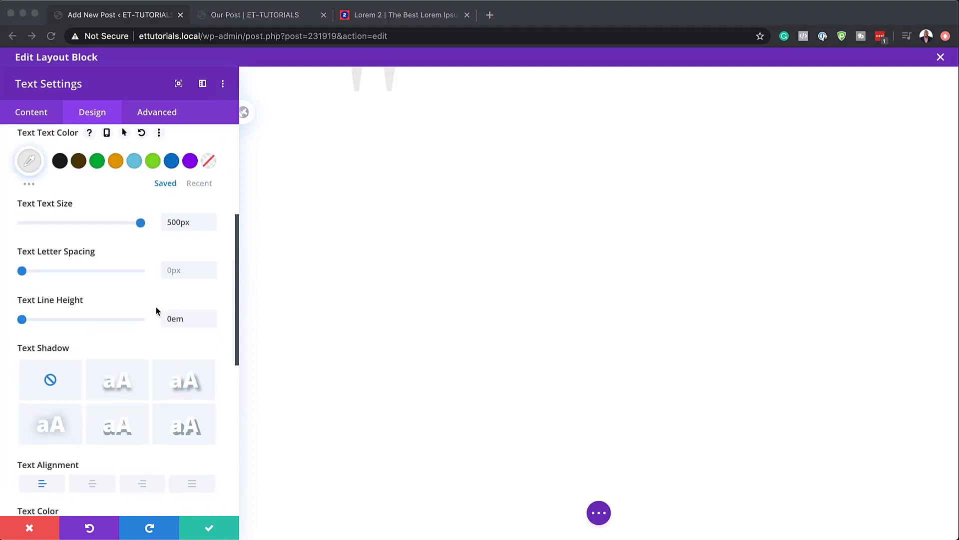
pyautogui.scroll(-3, 156, 311)
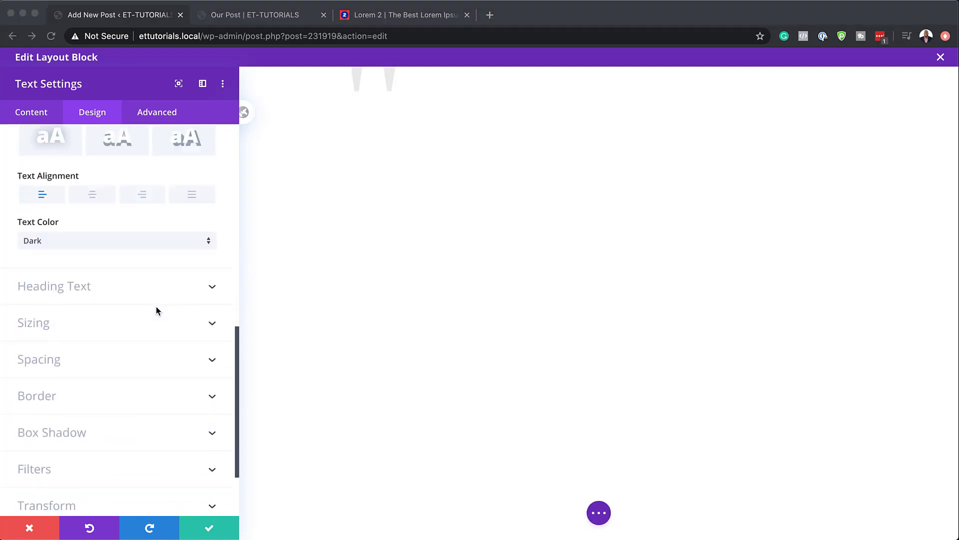
pyautogui.click(54, 360)
pyautogui.moveTo(35, 186); pyautogui.dragTo(174, 299)
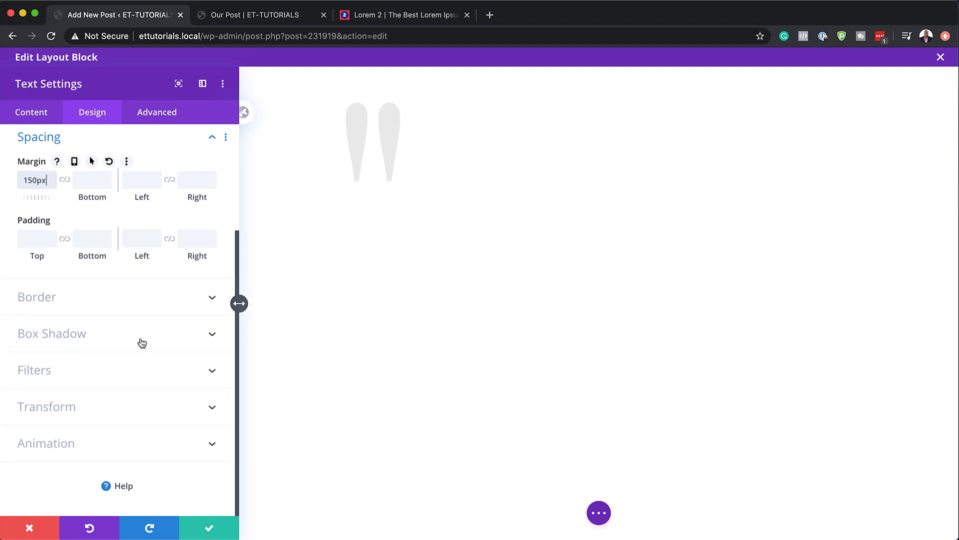
# - Give the quotation mark module a Flip animation with an intensity of 200%
pyautogui.click(80, 448)
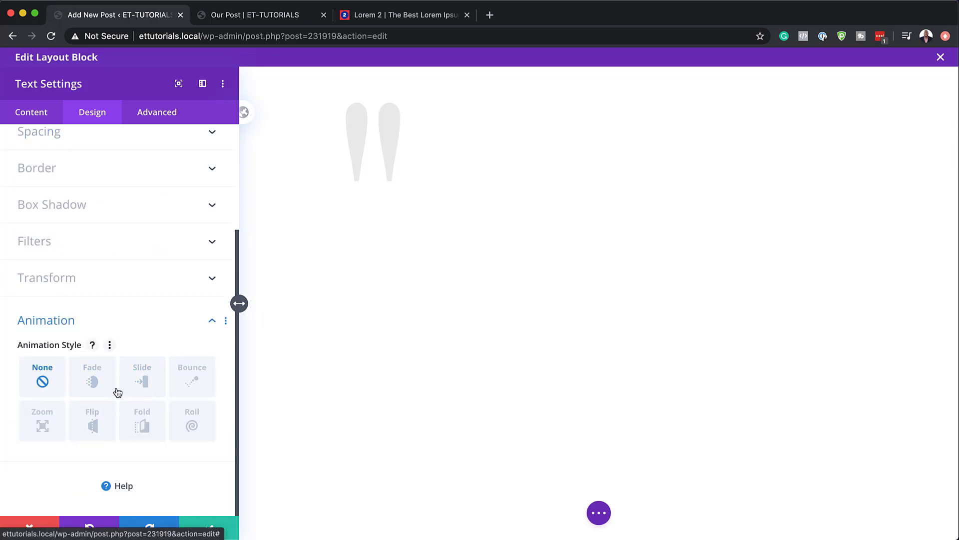
pyautogui.click(92, 425)
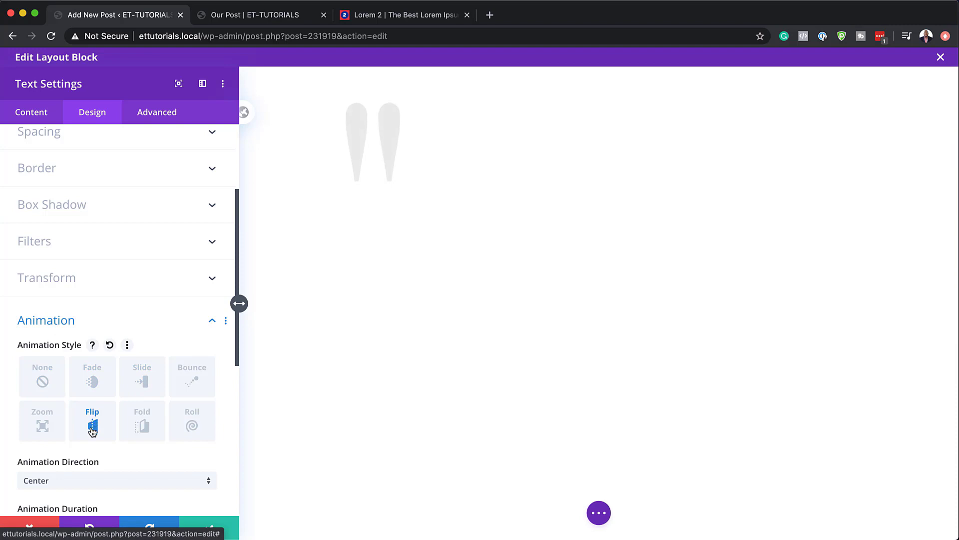
pyautogui.scroll(-3, 92, 425)
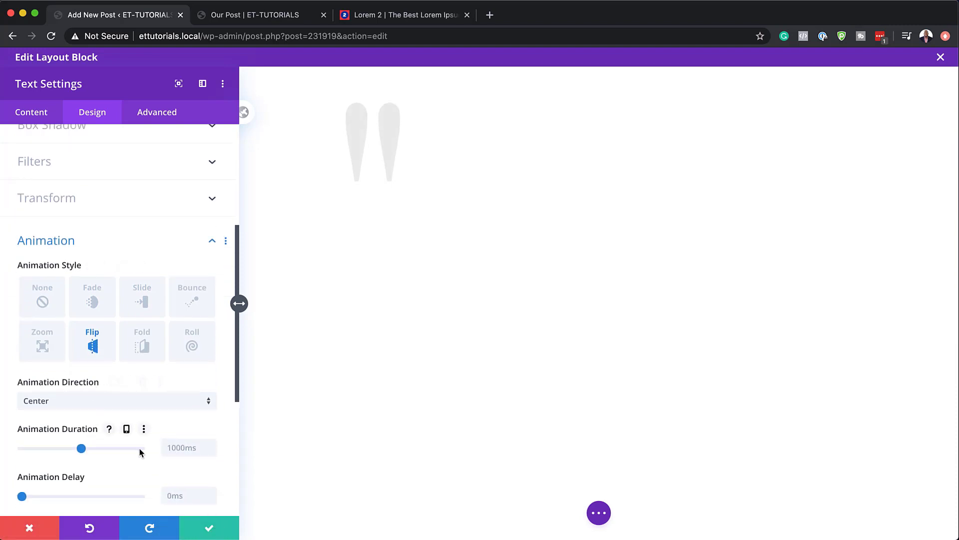
pyautogui.scroll(-2, 145, 454)
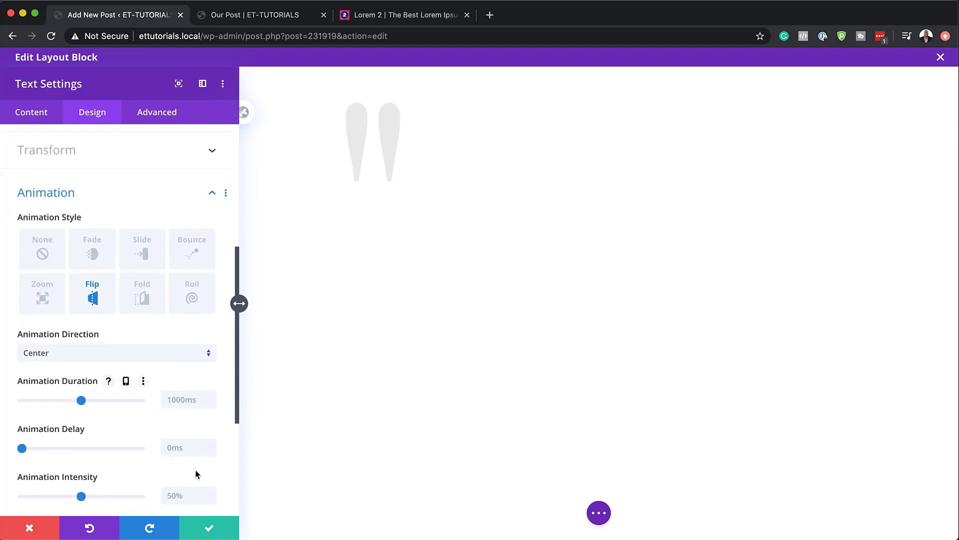
pyautogui.click(183, 495)
pyautogui.press('BackSpace')
pyautogui.press('BackSpace')
pyautogui.press('BackSpace')
pyautogui.write('200')
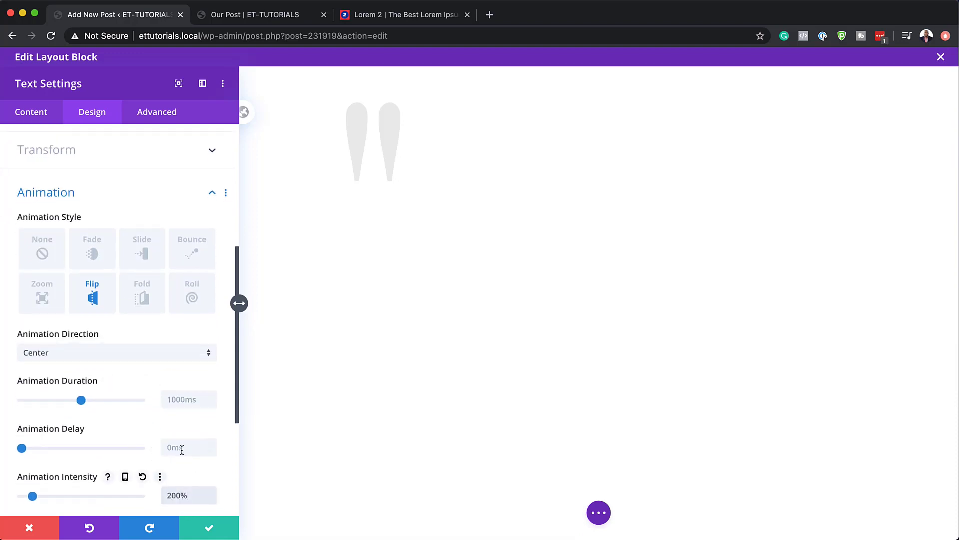
# - Set the quotation mark's animation delay to 500ms
pyautogui.click(181, 448)
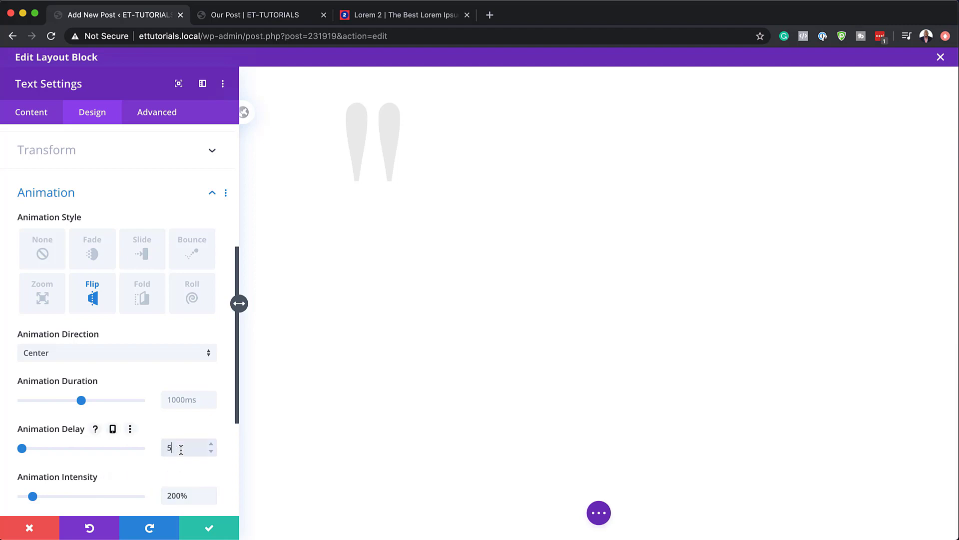
pyautogui.write('500ms')
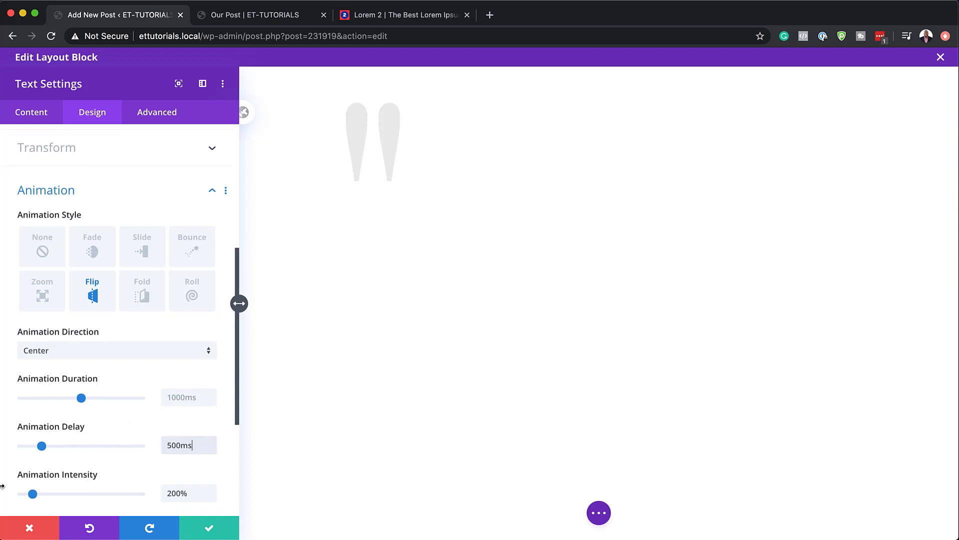
pyautogui.scroll(-5, 51, 485)
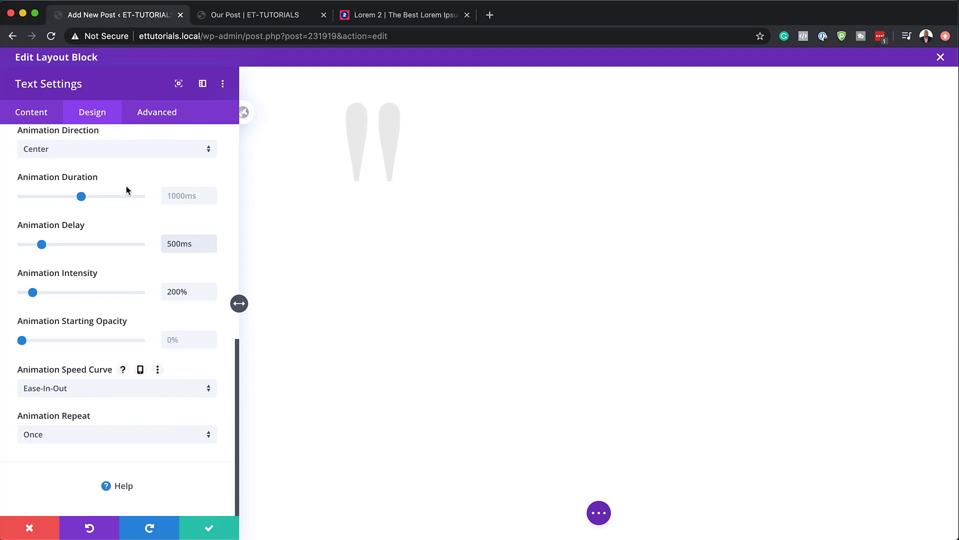
# - Change the quotation mark module's position to Absolute and save the module settings
pyautogui.click(156, 112)
pyautogui.click(64, 319)
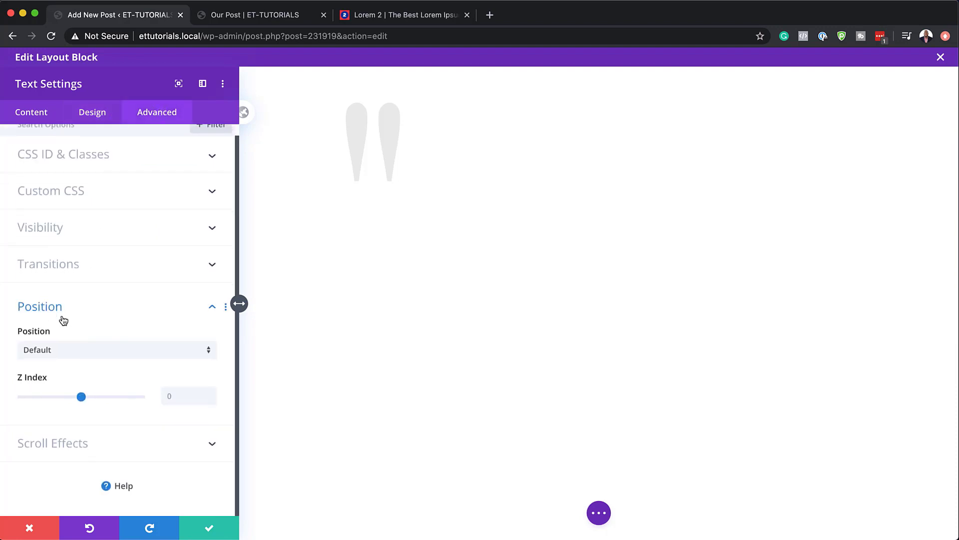
pyautogui.click(74, 350)
pyautogui.click(96, 405)
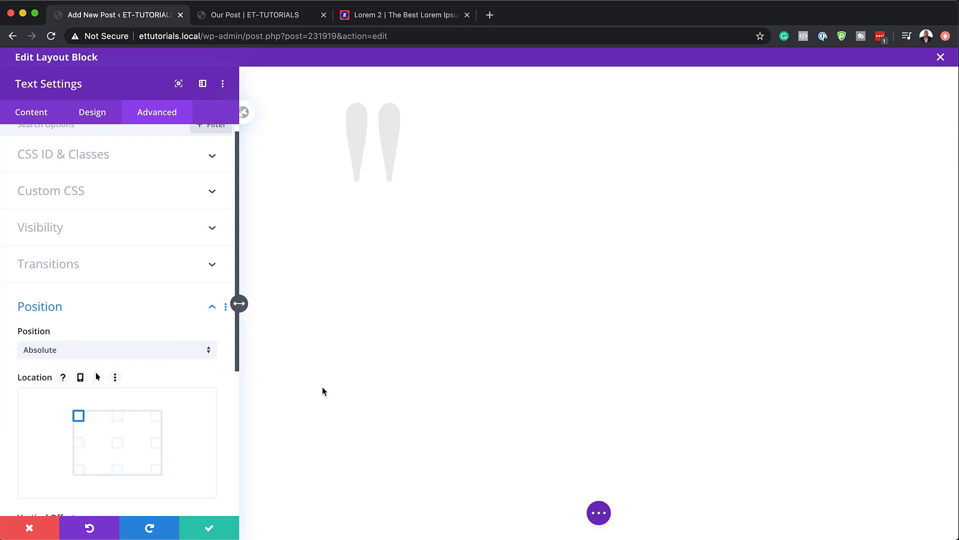
pyautogui.click(207, 529)
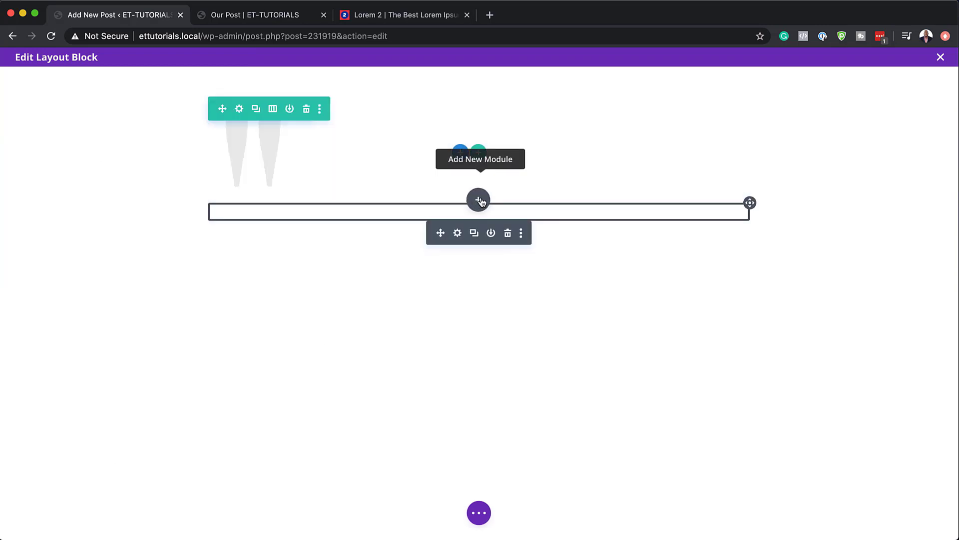
# - Add another Text module to the row and replace its body with the lorem ipsum quote running from "Morbi in sem quis" to "Cras consequat."
pyautogui.click(479, 200)
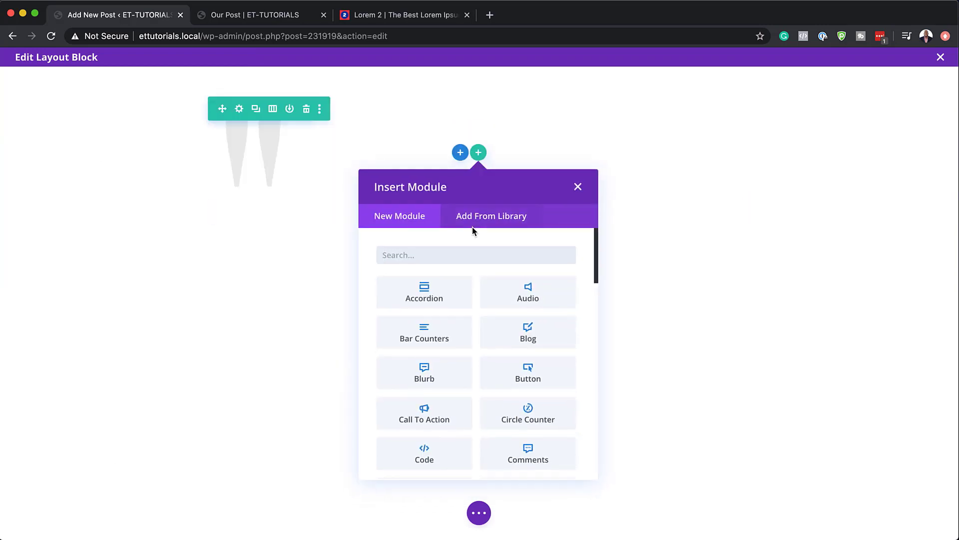
pyautogui.write('text')
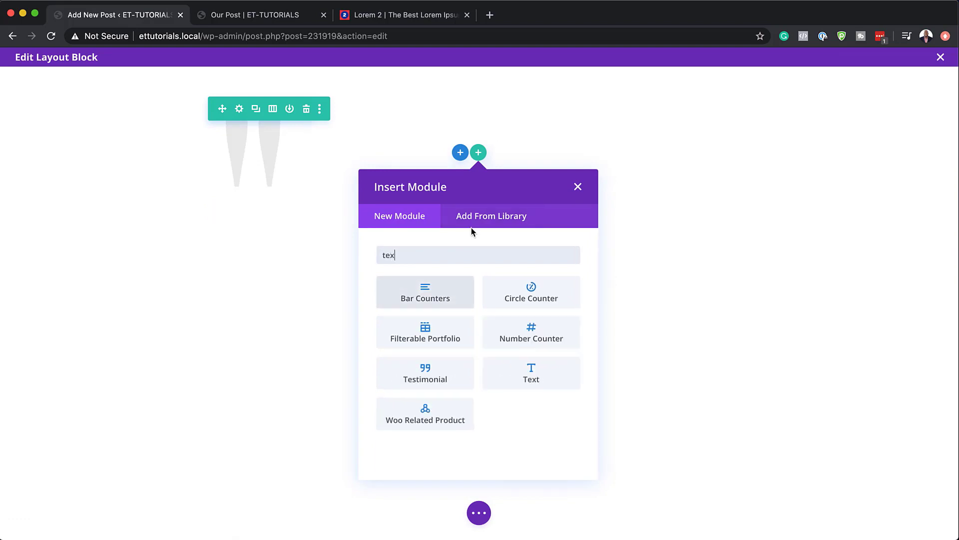
pyautogui.click(445, 298)
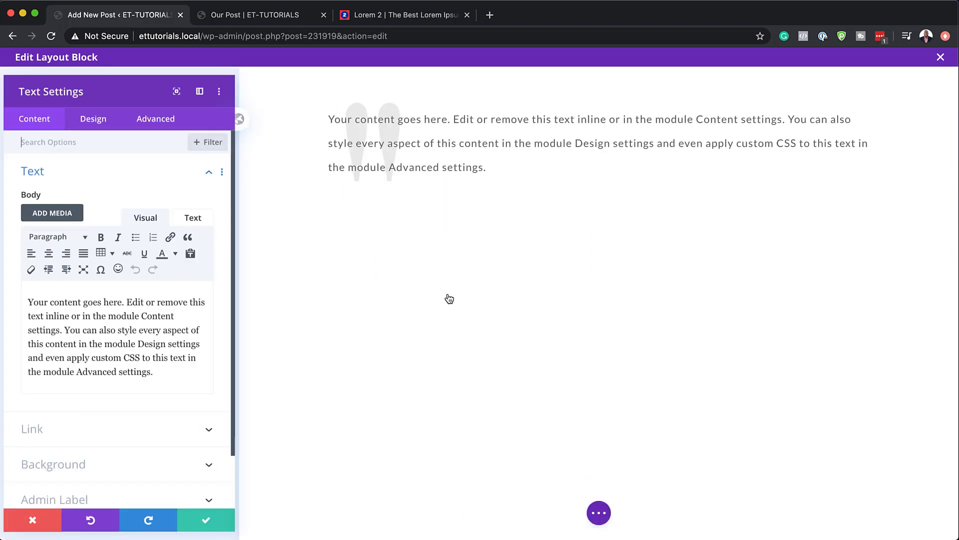
pyautogui.moveTo(157, 376); pyautogui.dragTo(2, 296)
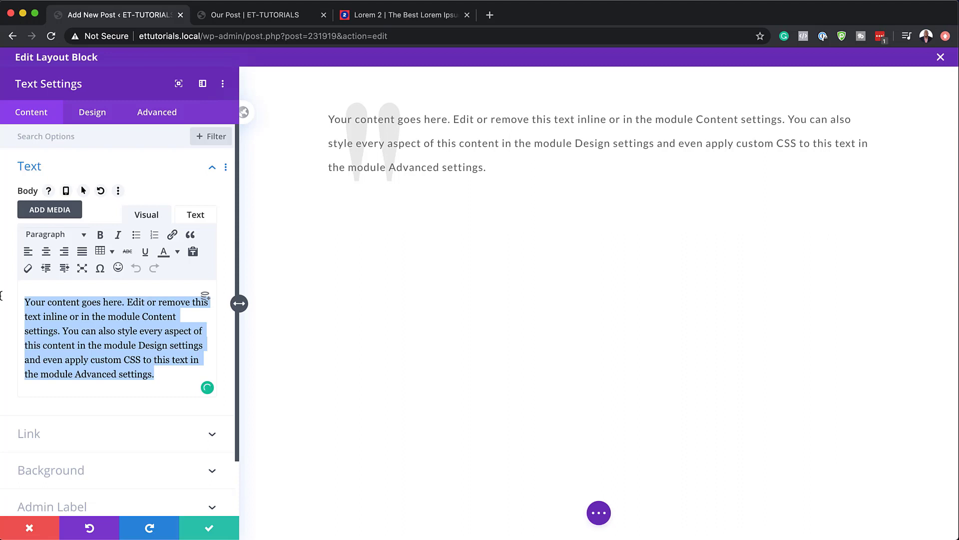
pyautogui.write('Morbi in sem quis dui placerat ornare. Pellentesque odio nisi, euismod in, pharetra a, ultricies in, diam. Sed arcu. Cras consequat.')
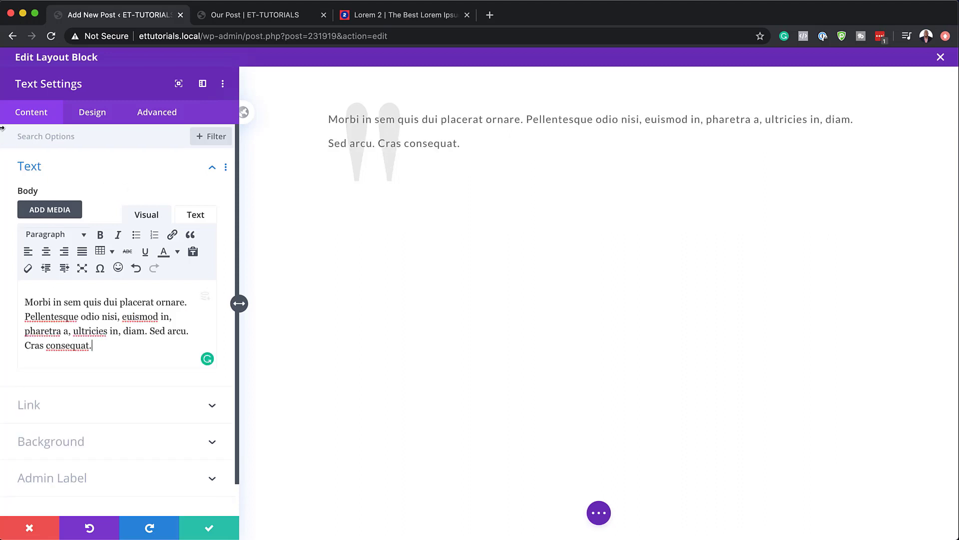
# - Format the entire quote in the new Text module's body as Heading 3
pyautogui.moveTo(95, 346); pyautogui.dragTo(23, 294)
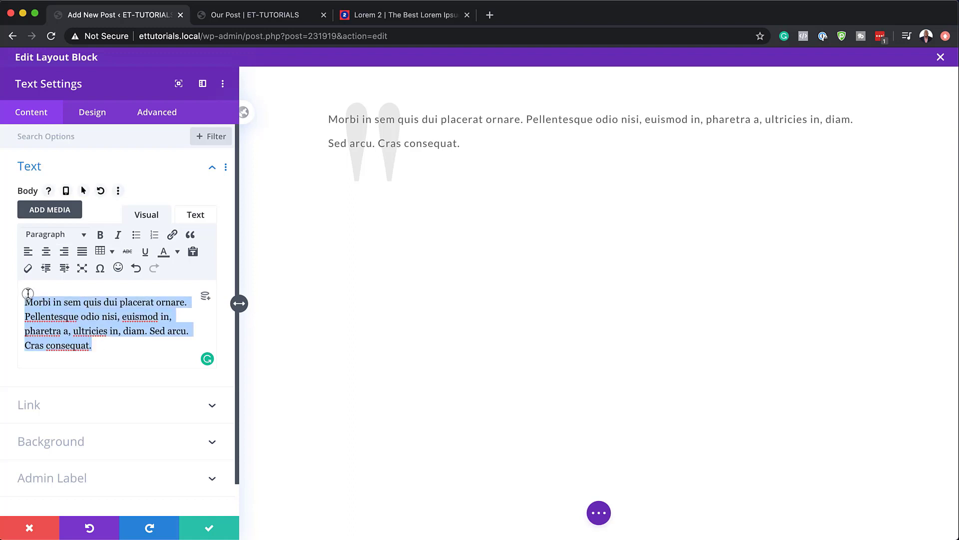
pyautogui.click(48, 236)
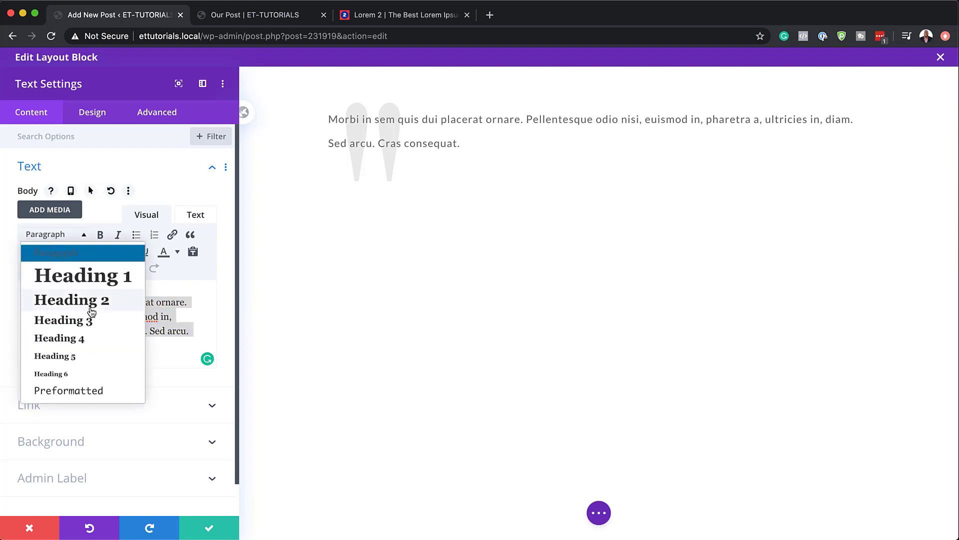
pyautogui.click(61, 320)
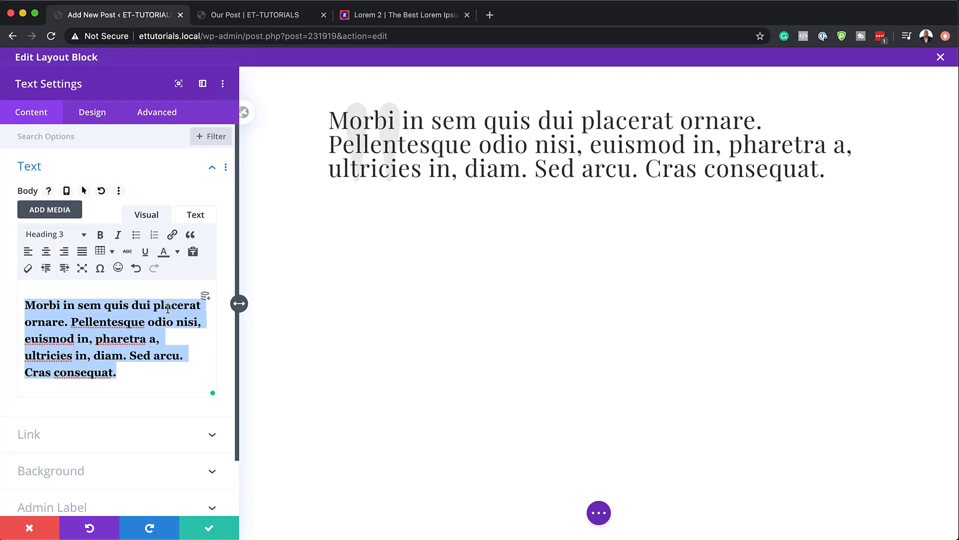
# - Make the quote module's text italic and set its text size to 2.6rem in the design settings
pyautogui.click(99, 115)
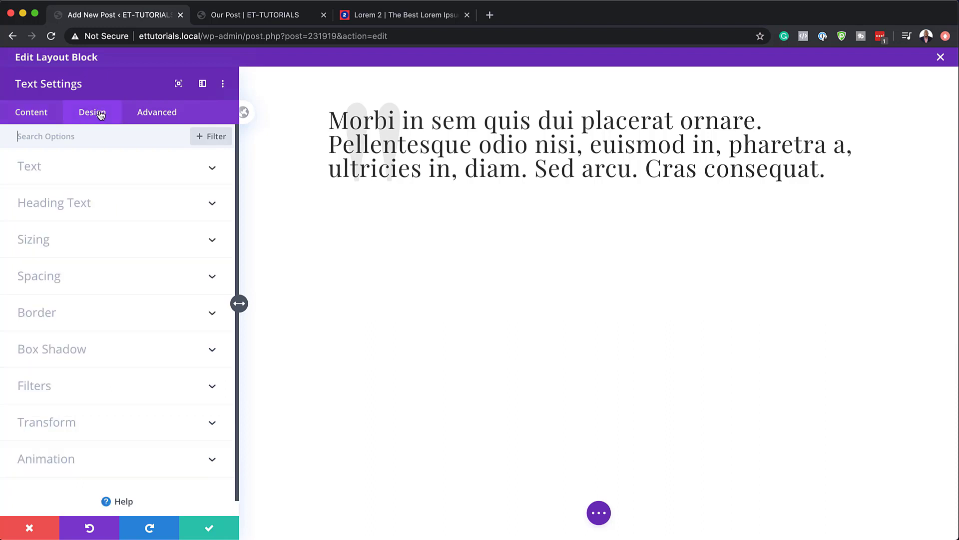
pyautogui.click(48, 173)
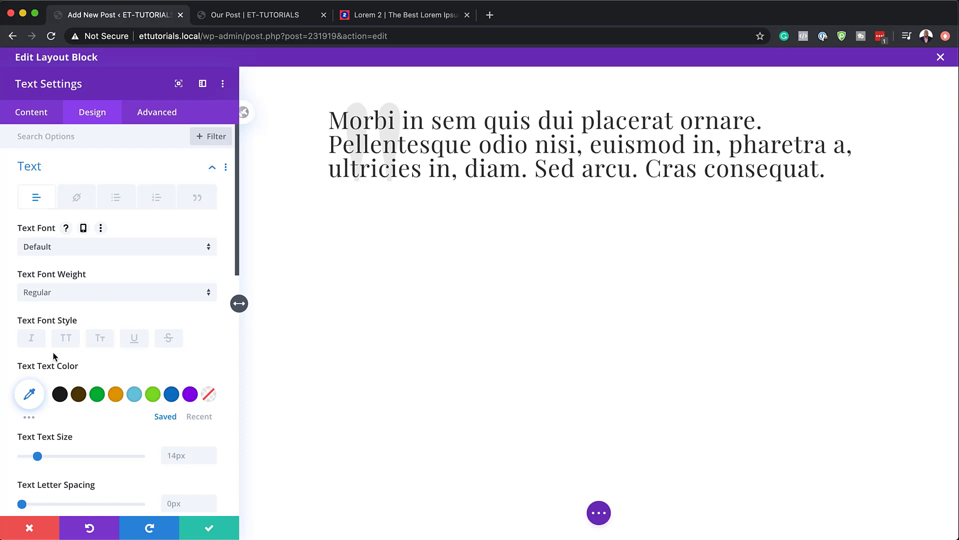
pyautogui.click(31, 338)
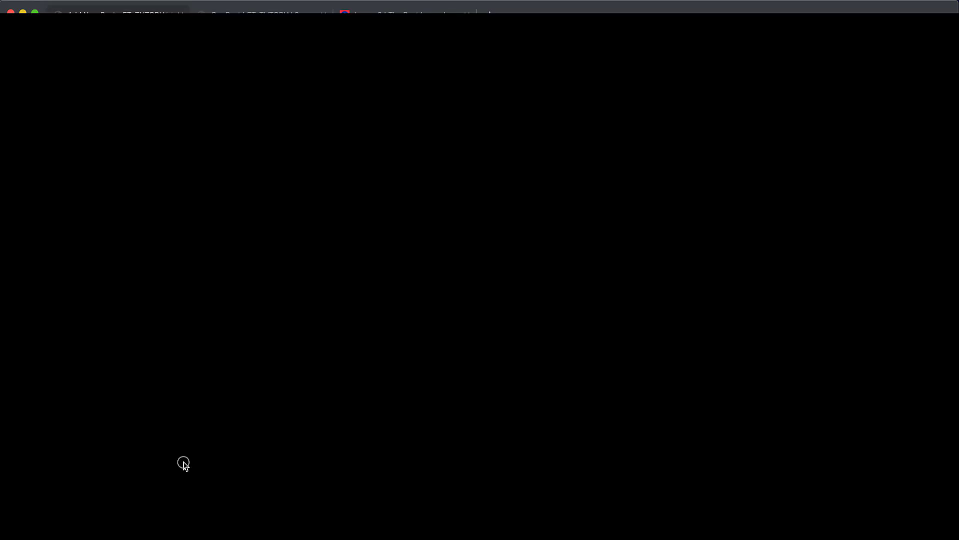
pyautogui.click(181, 455)
pyautogui.write('2.6rem')
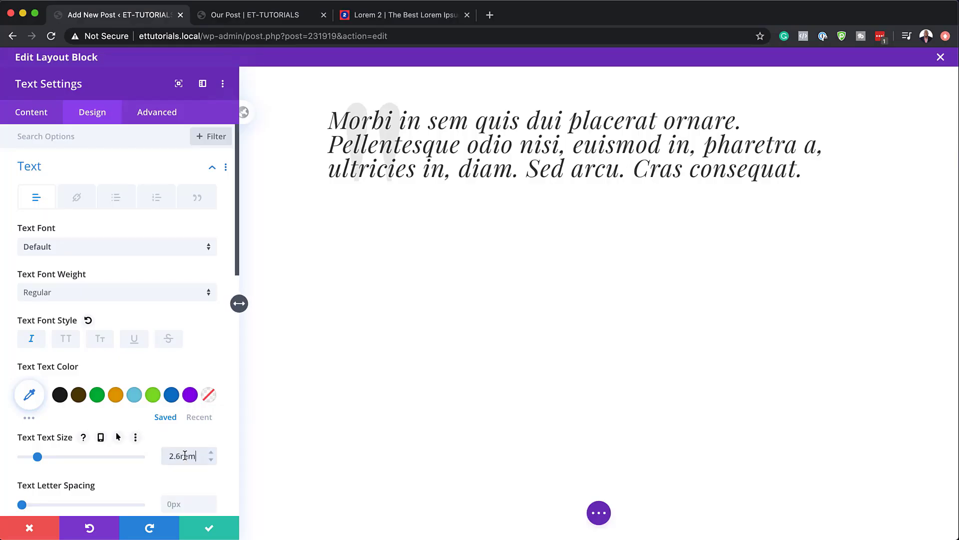
pyautogui.click(189, 473)
# - Enable responsive text sizes for the quote, set tablet to 1.7rem and phone to 1.3rem, and return to the desktop value
pyautogui.click(100, 438)
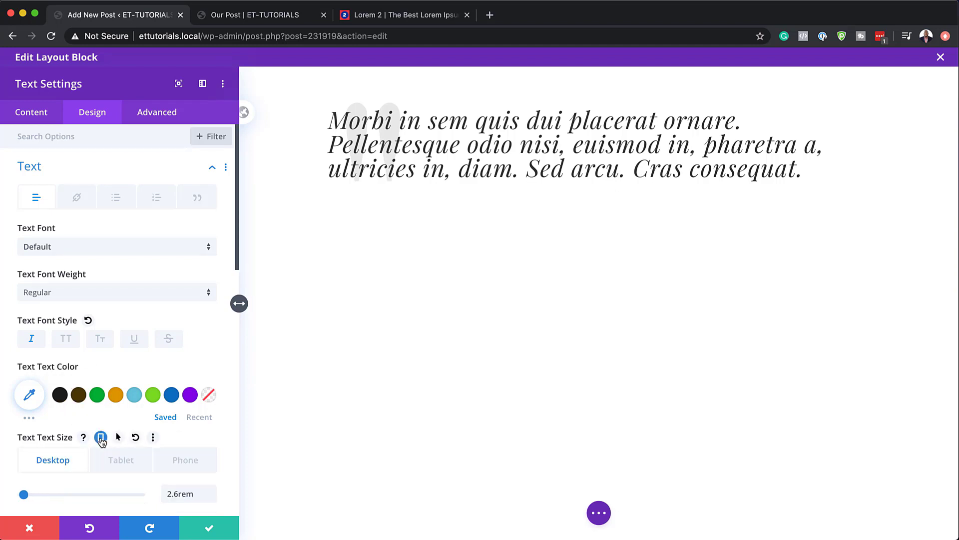
pyautogui.click(122, 458)
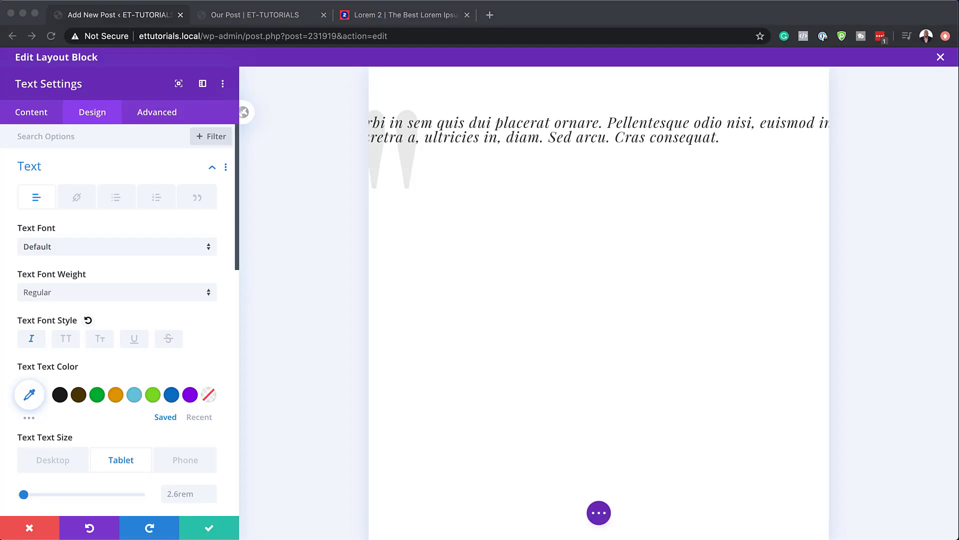
pyautogui.doubleClick(174, 493)
pyautogui.write('1.7rem')
pyautogui.click(189, 460)
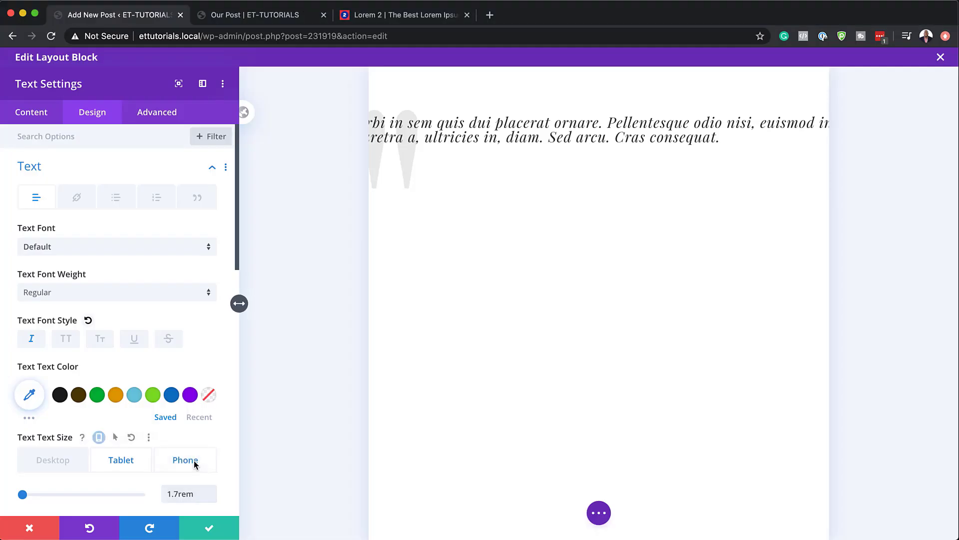
pyautogui.click(183, 497)
pyautogui.write('1.3rem')
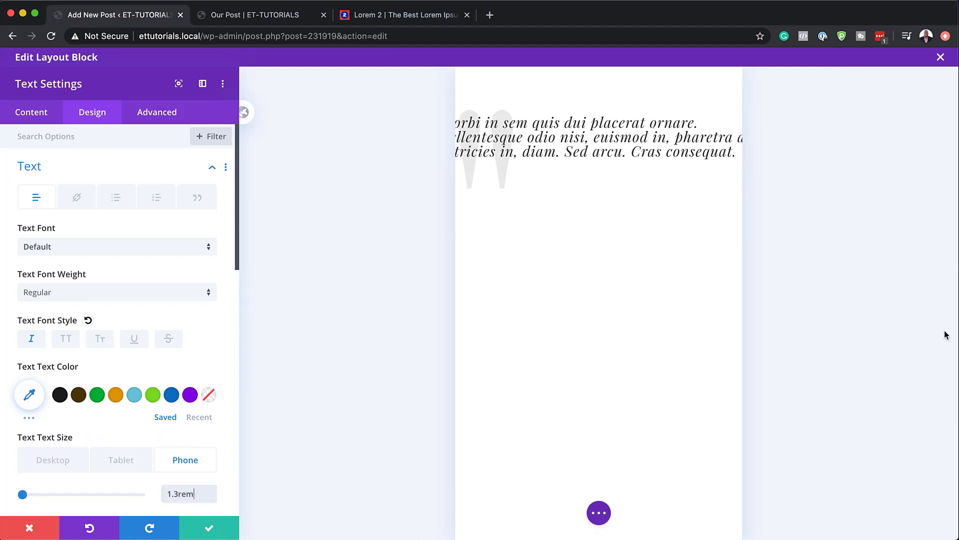
pyautogui.click(66, 461)
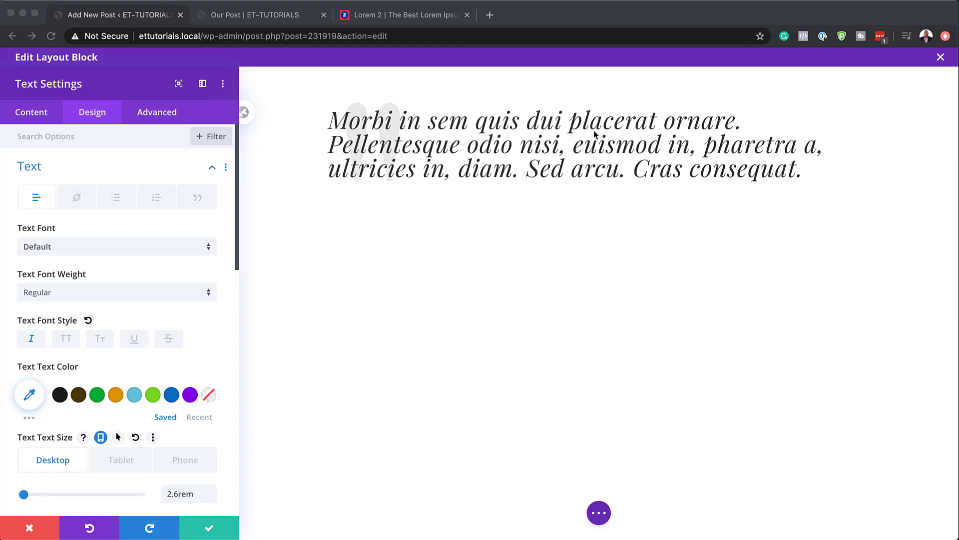
# - Set the quote module's text line height to 1.4em
pyautogui.scroll(-3, 159, 424)
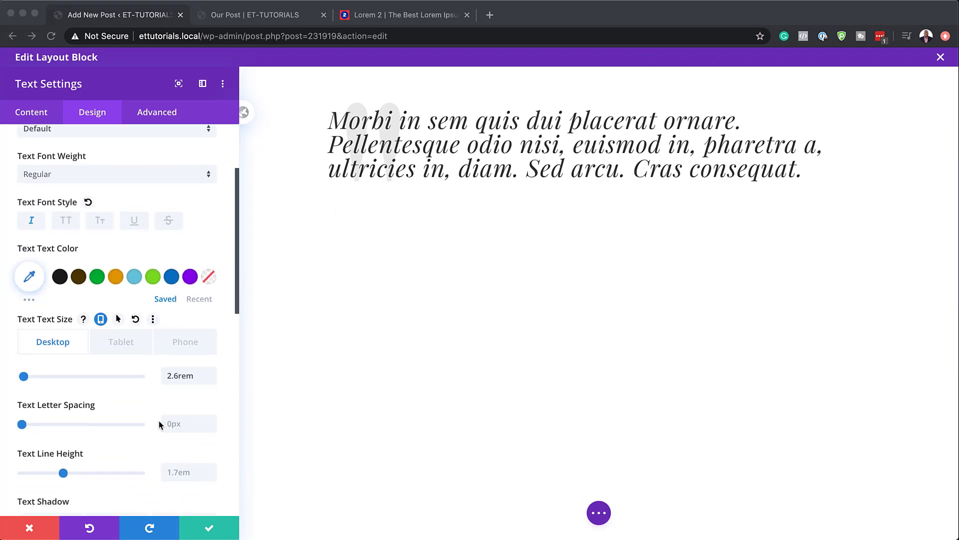
pyautogui.scroll(-1, 158, 424)
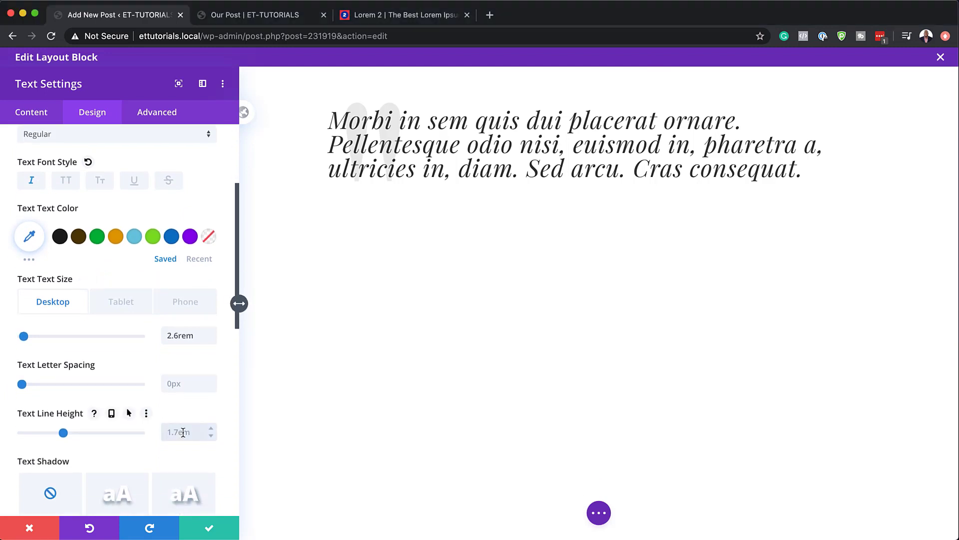
pyautogui.click(184, 432)
pyautogui.write('1.4em')
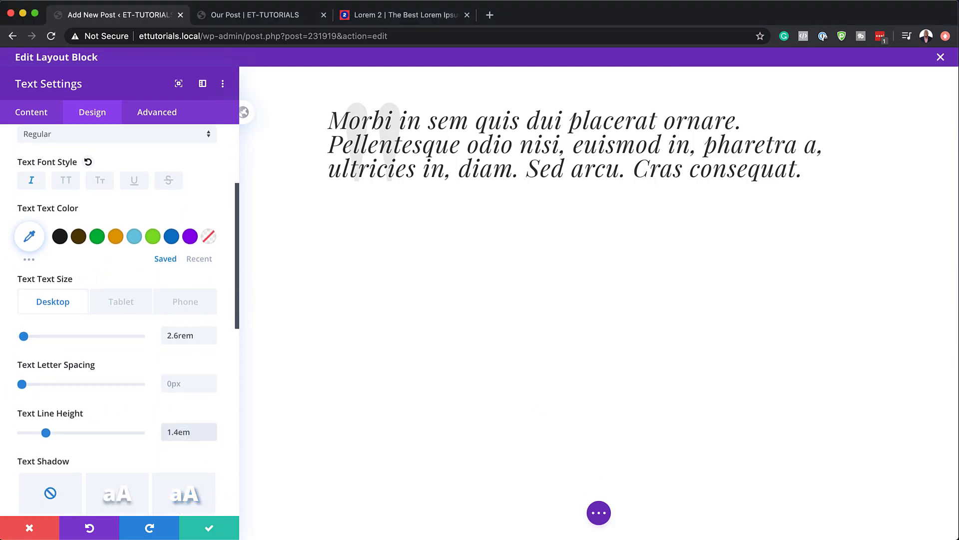
# - Give the quote module a 150px margin on all four sides, linking top with bottom and left with right
pyautogui.scroll(-10, 154, 439)
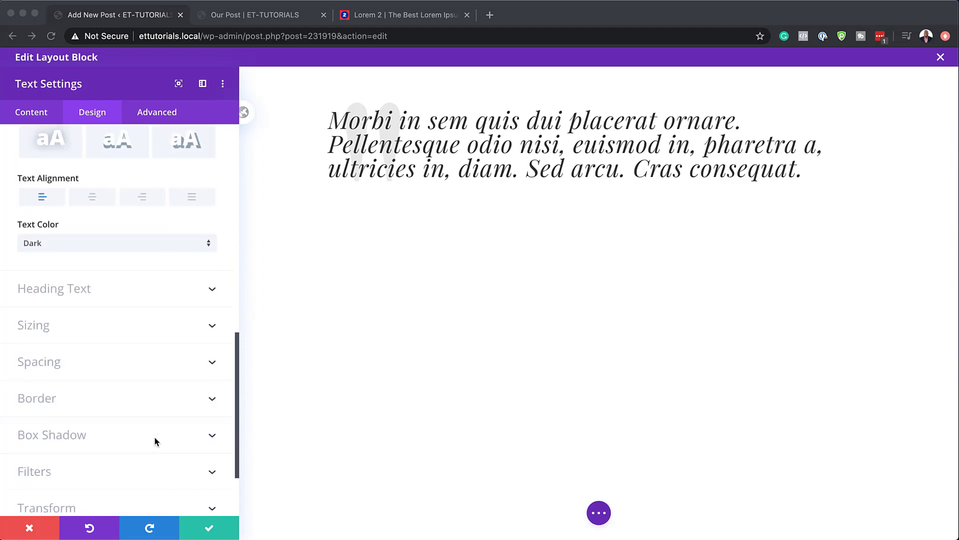
pyautogui.click(54, 363)
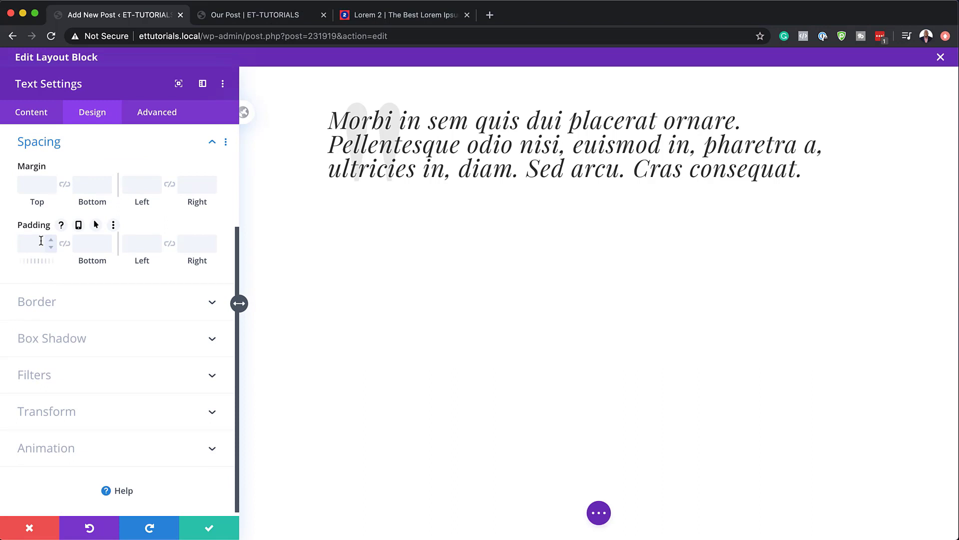
pyautogui.click(37, 186)
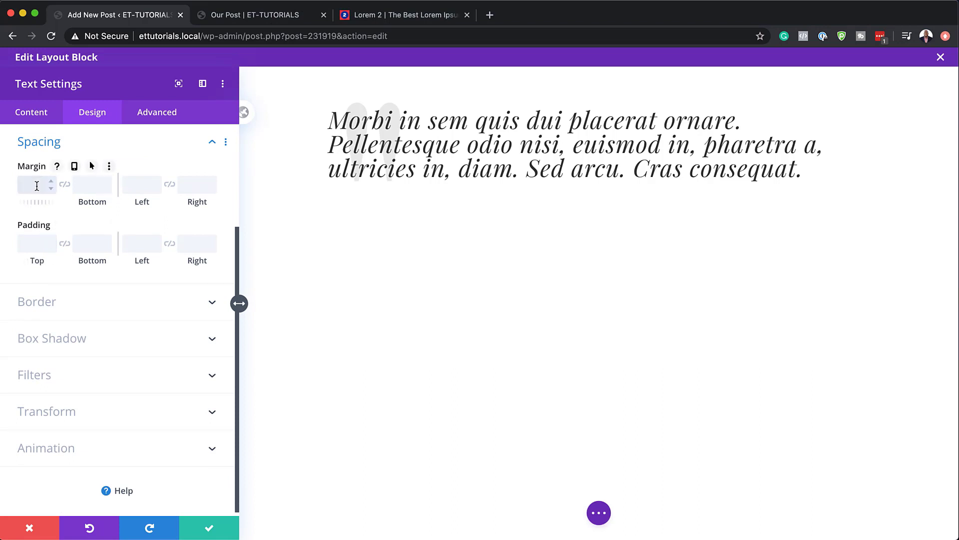
pyautogui.write('150px')
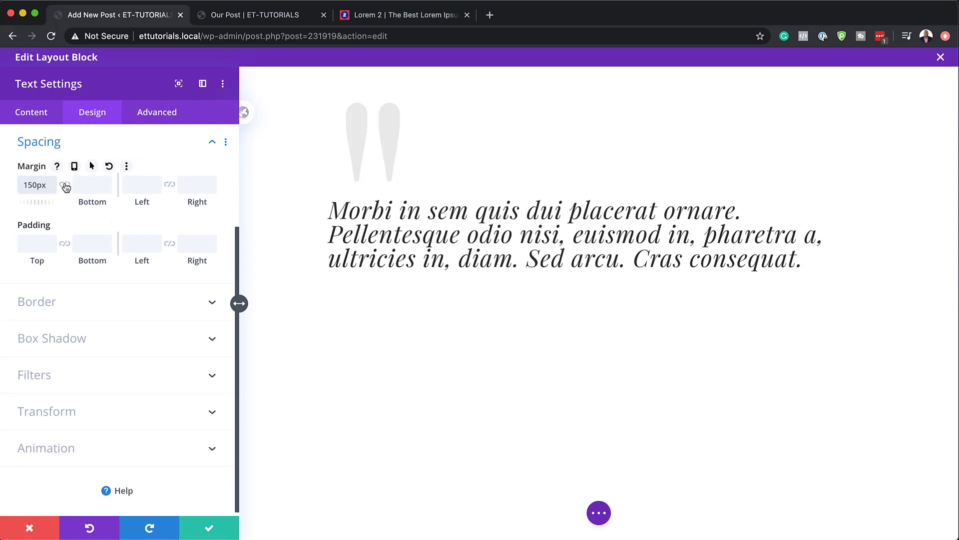
pyautogui.click(66, 186)
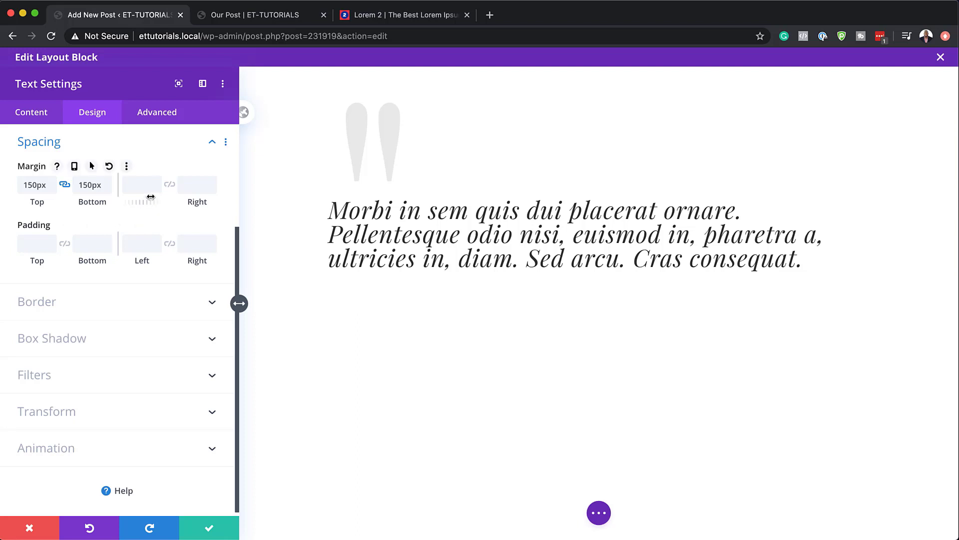
pyautogui.click(137, 184)
pyautogui.write('150px')
pyautogui.click(170, 185)
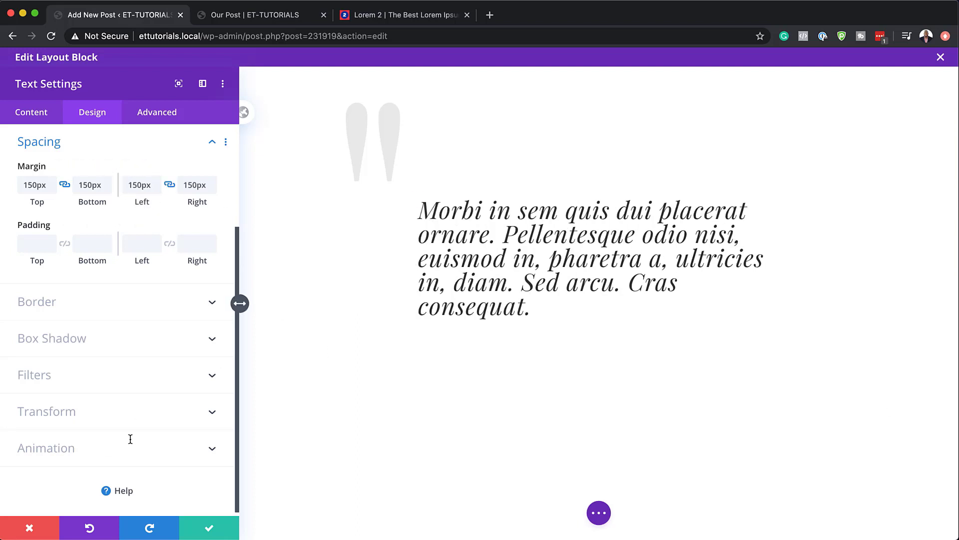
# - Apply a Fade animation to the quote module with an animation delay of 2000ms
pyautogui.click(95, 455)
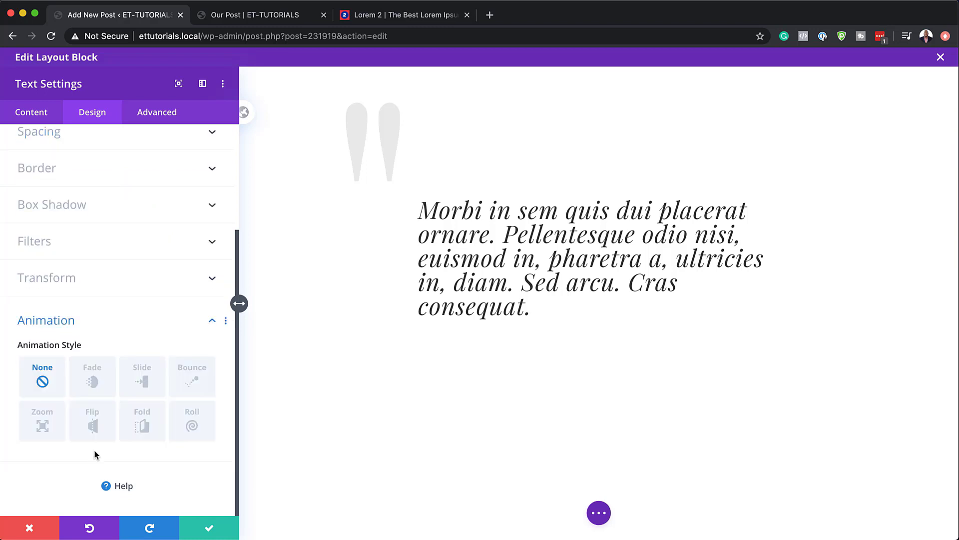
pyautogui.click(94, 385)
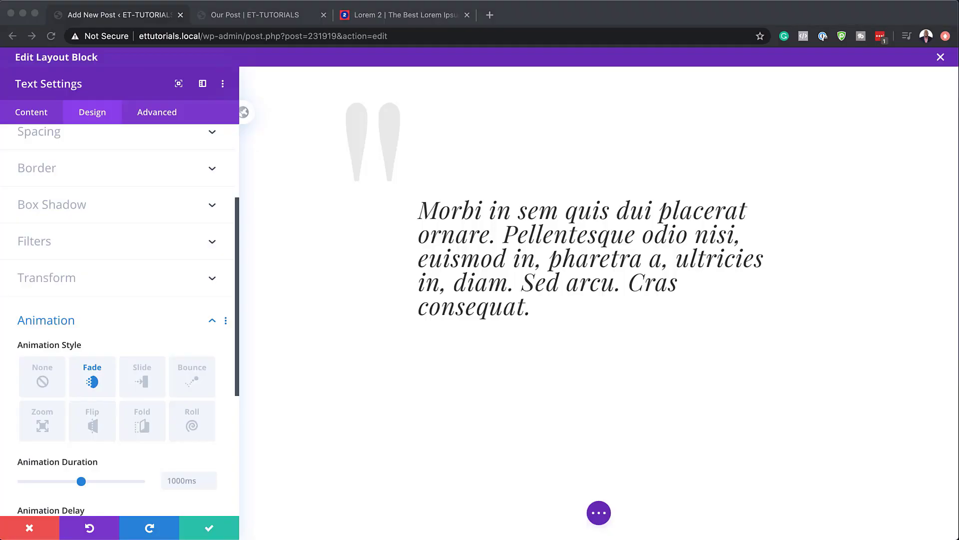
pyautogui.click(131, 449)
pyautogui.scroll(-3, 130, 450)
pyautogui.doubleClick(170, 398)
pyautogui.write('2000ms')
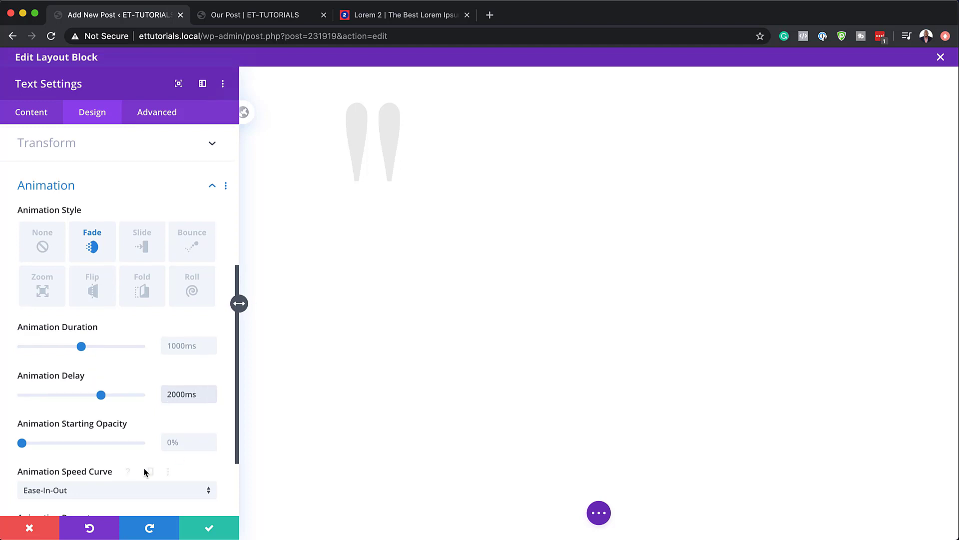
pyautogui.scroll(-1, 145, 473)
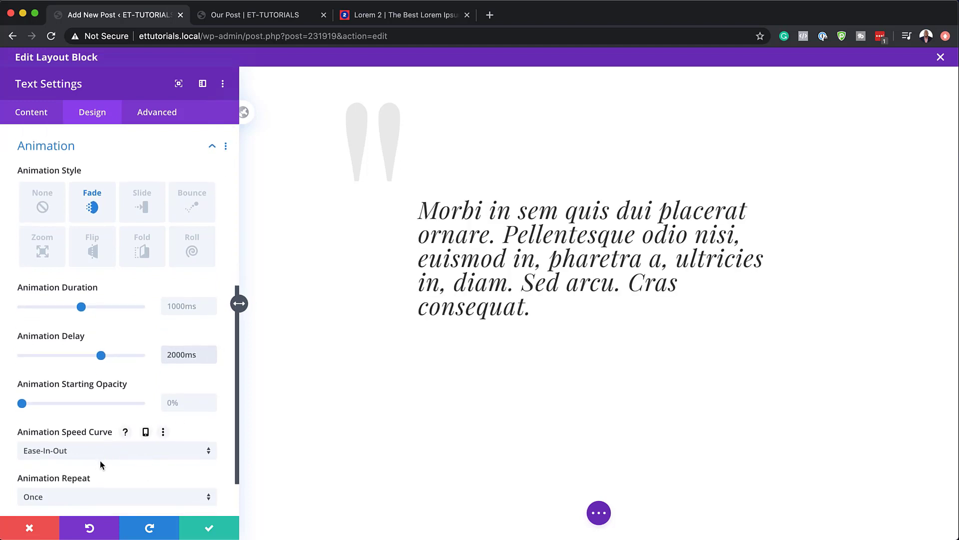
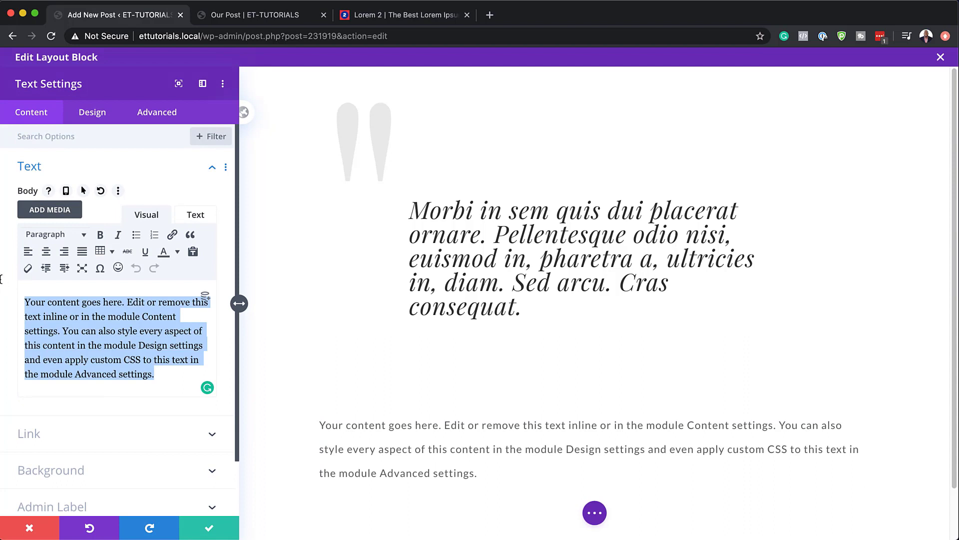
# - Replace the placeholder body of the Text module below the quote with a " mark and set its font to Playfair Display
pyautogui.write('"')
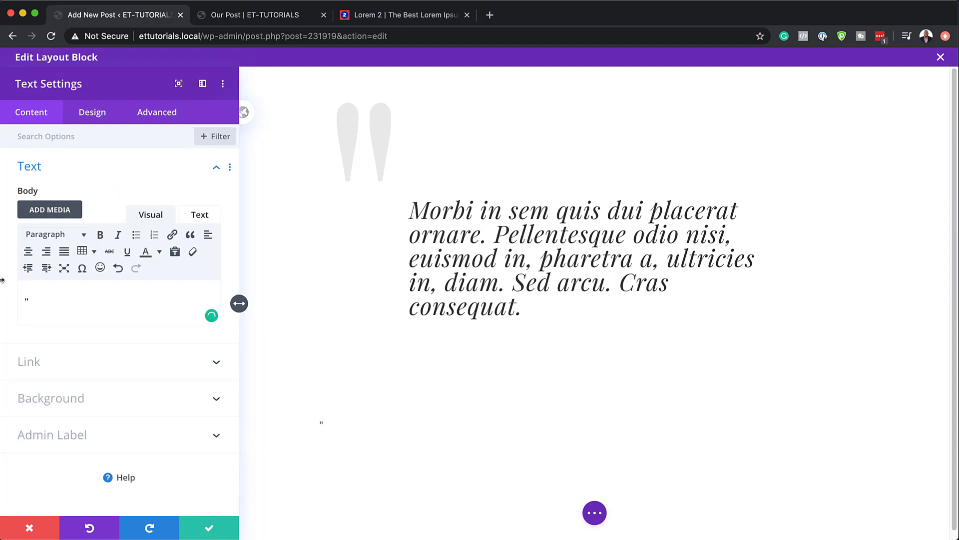
pyautogui.click(91, 113)
pyautogui.click(68, 176)
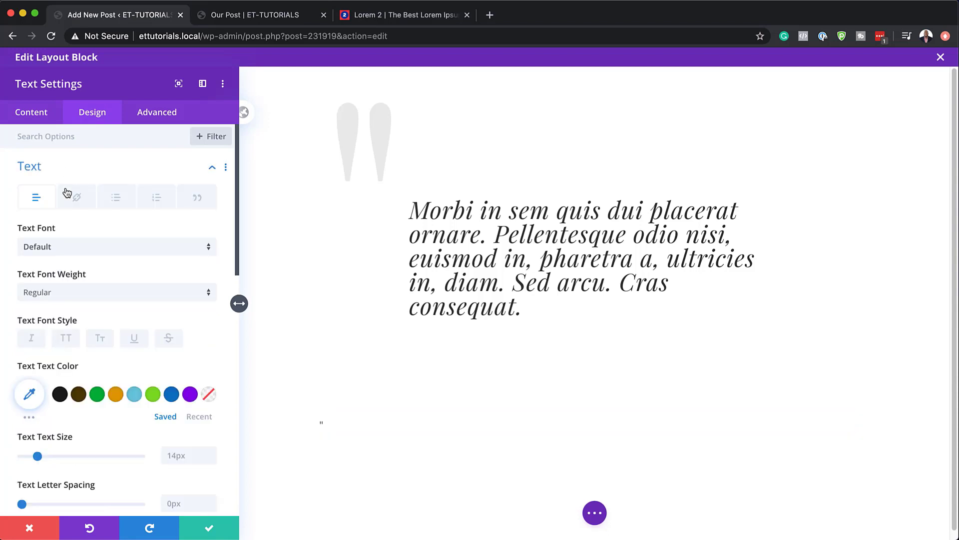
pyautogui.click(64, 252)
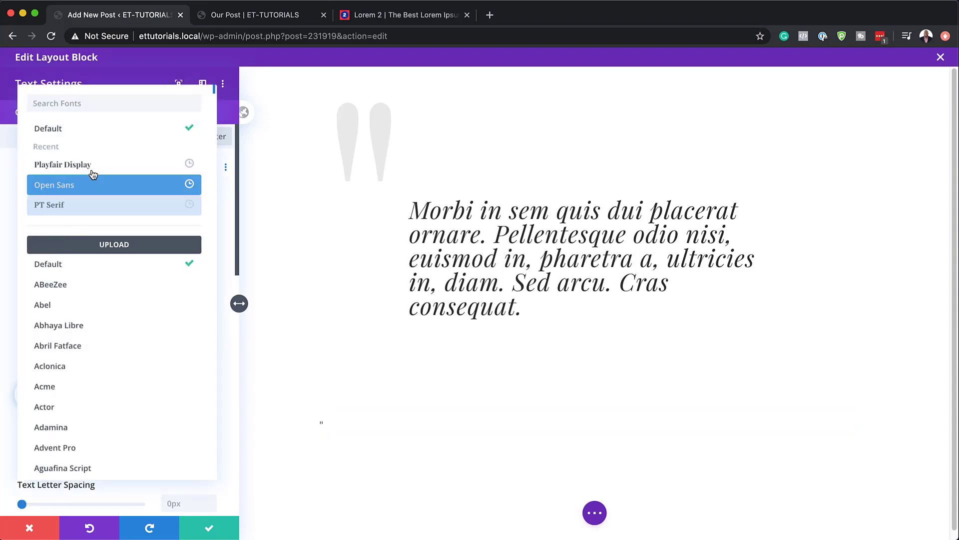
pyautogui.click(95, 169)
# - Color the closing quotation mark #eaeaea and set its text size to 500px
pyautogui.click(29, 394)
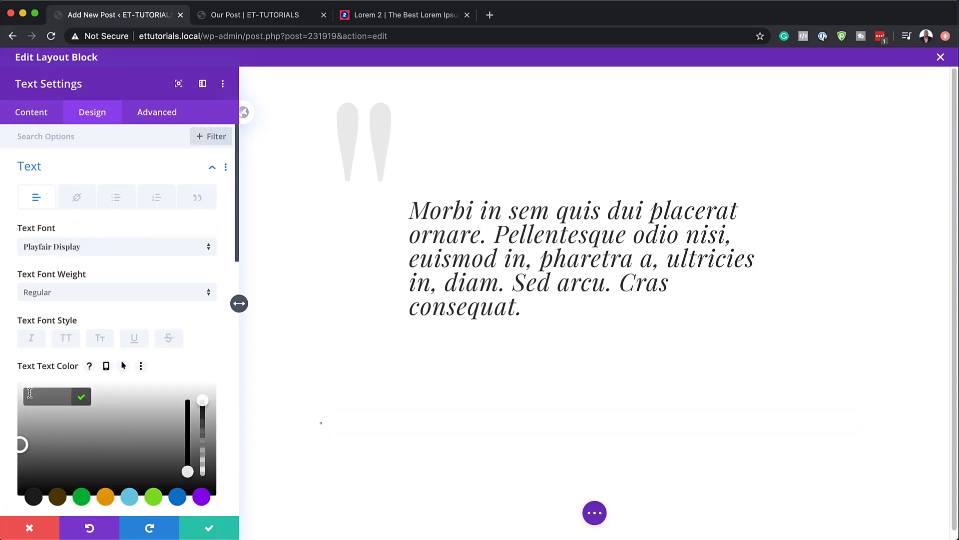
pyautogui.scroll(-5, 165, 347)
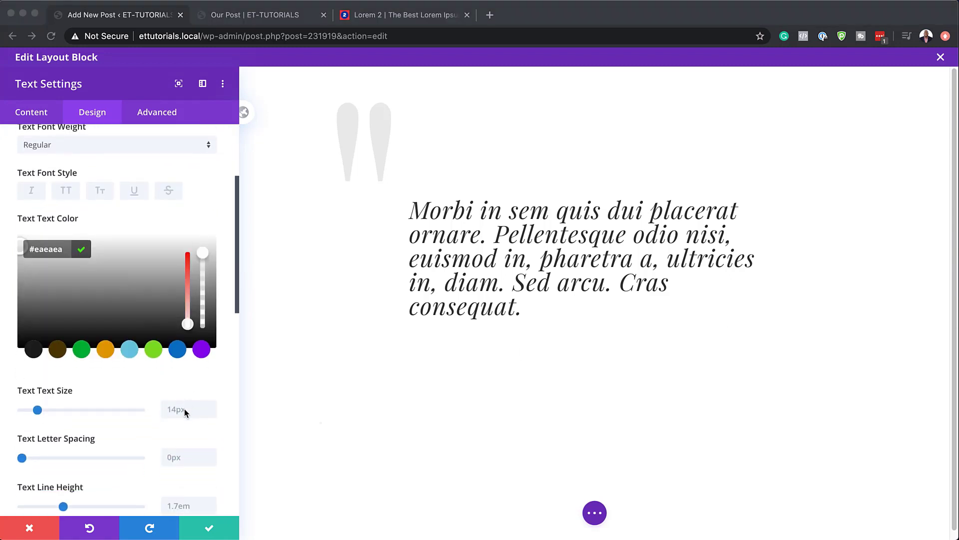
pyautogui.doubleClick(185, 412)
pyautogui.write('500px')
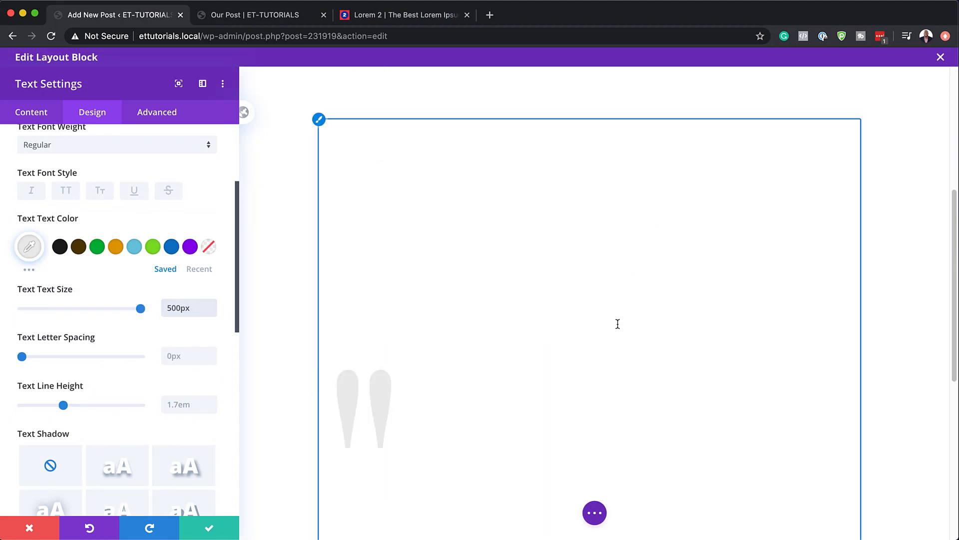
# - Set the closing quotation mark's line height to 0em and align its text right
pyautogui.scroll(-1, 520, 363)
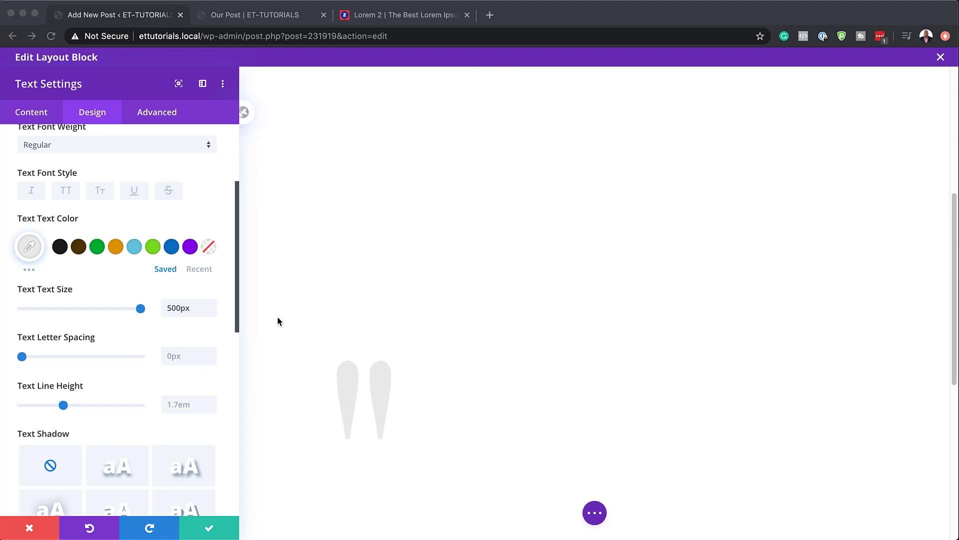
pyautogui.doubleClick(189, 404)
pyautogui.write('0')
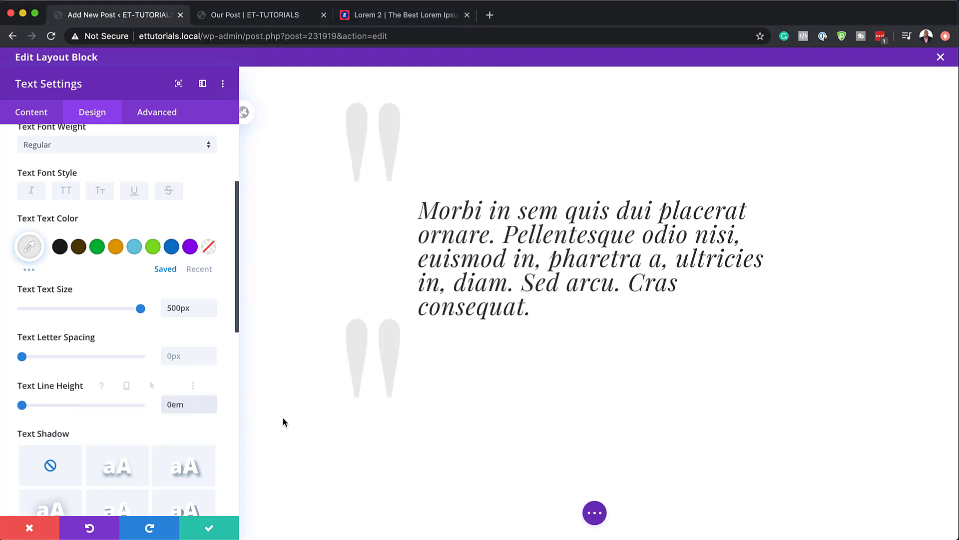
pyautogui.scroll(-5, 157, 311)
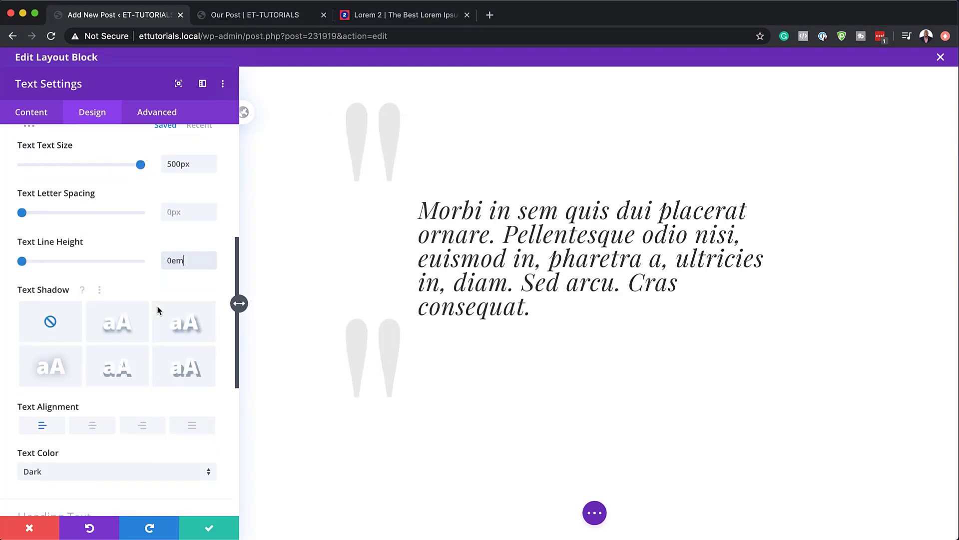
pyautogui.click(145, 427)
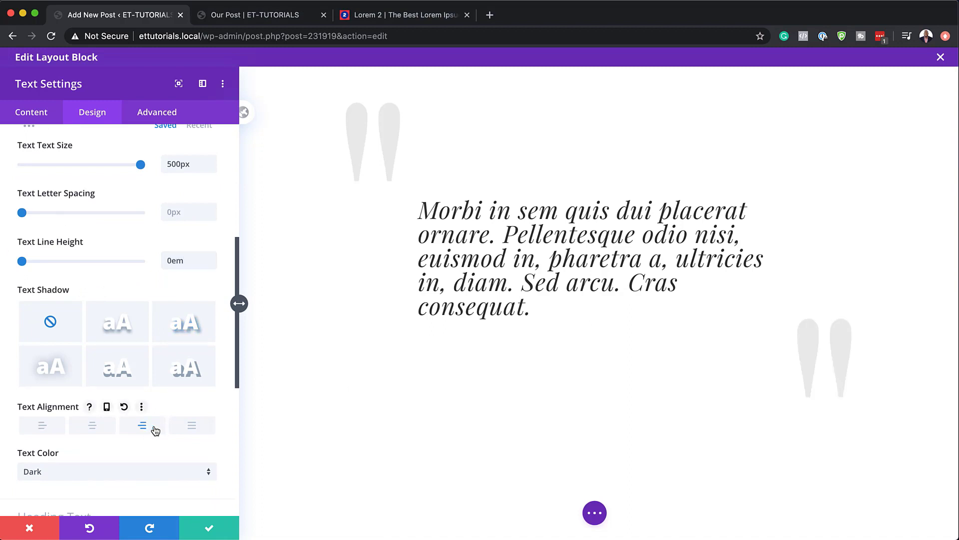
# - Apply a Flip animation to the closing quotation mark with an animation delay of 1000ms
pyautogui.scroll(-9, 182, 374)
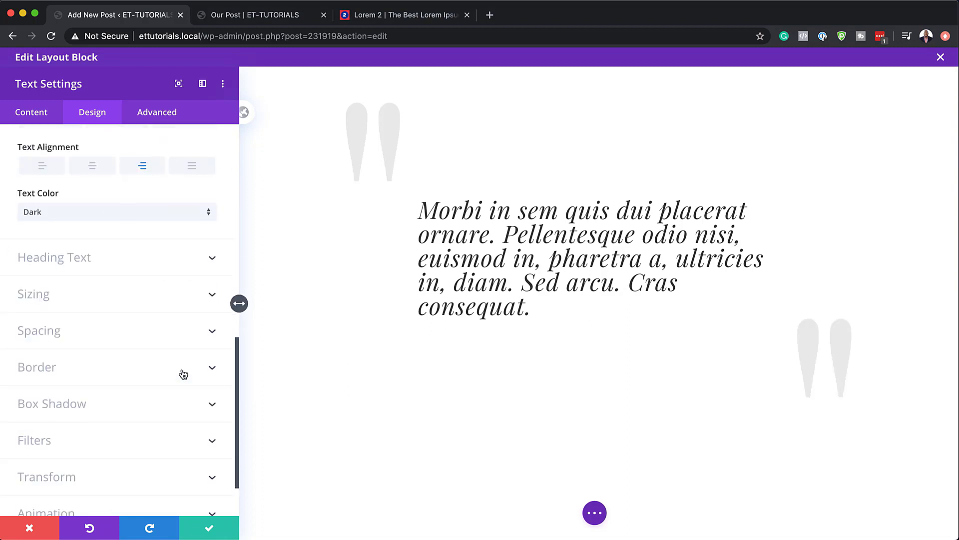
pyautogui.click(79, 445)
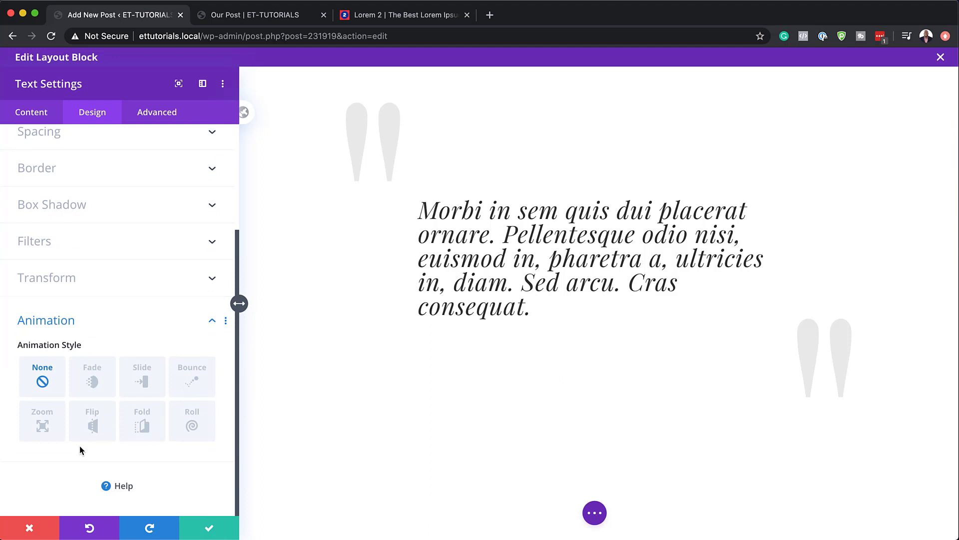
pyautogui.click(98, 428)
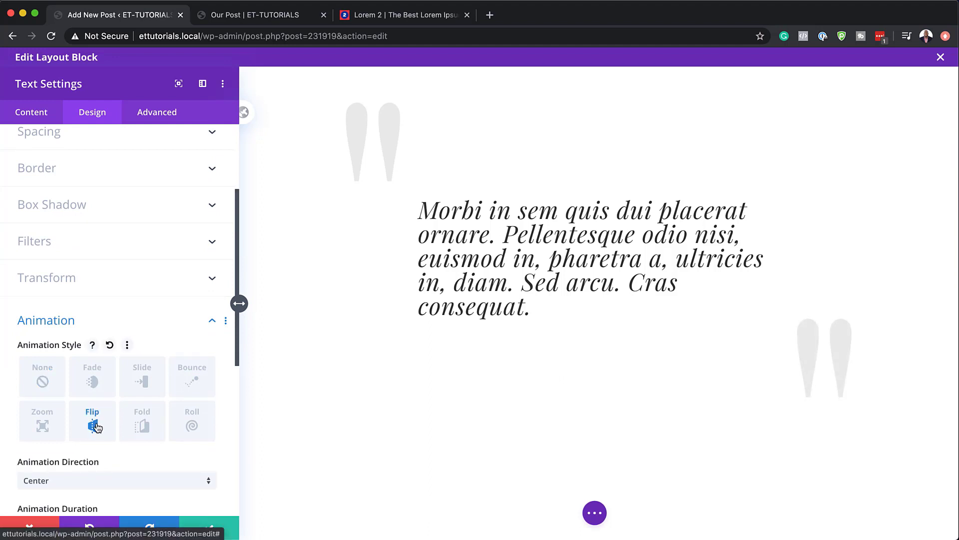
pyautogui.scroll(-2, 75, 430)
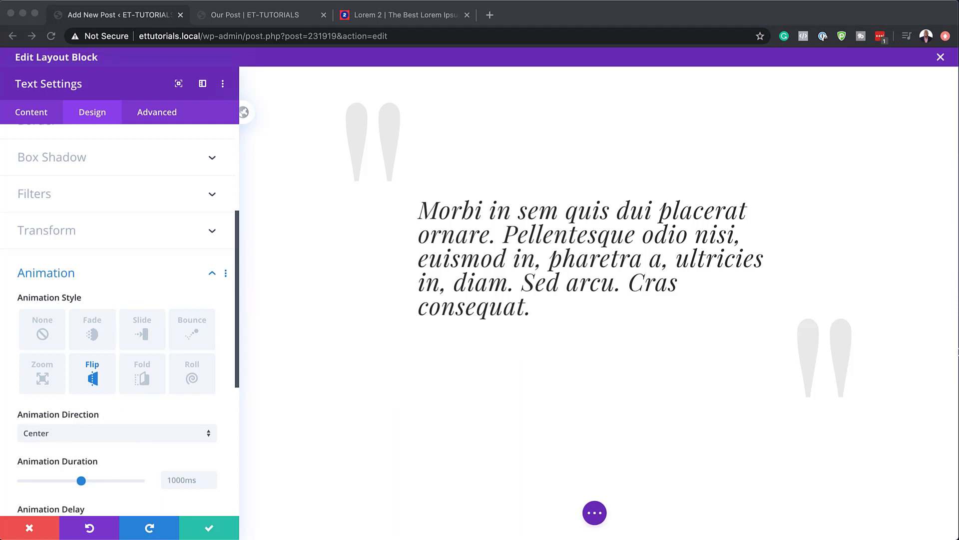
pyautogui.scroll(-3, 133, 375)
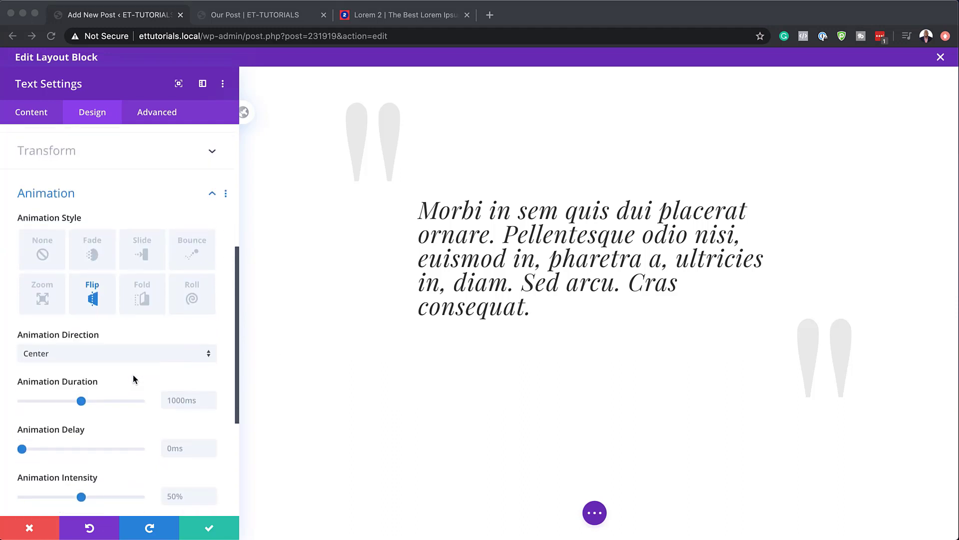
pyautogui.click(184, 448)
pyautogui.click(185, 448)
pyautogui.press('BackSpace')
pyautogui.press('BackSpace')
pyautogui.press('BackSpace')
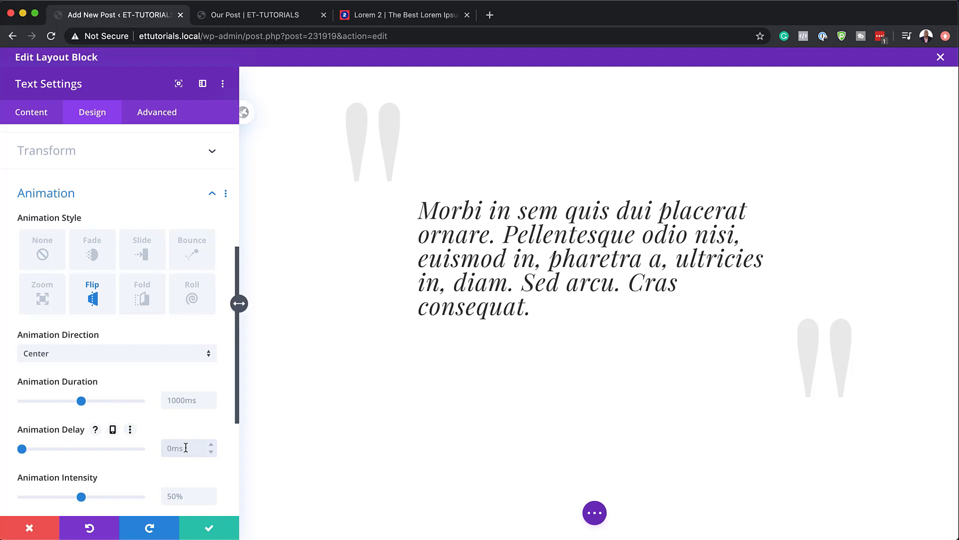
pyautogui.write('1000ms')
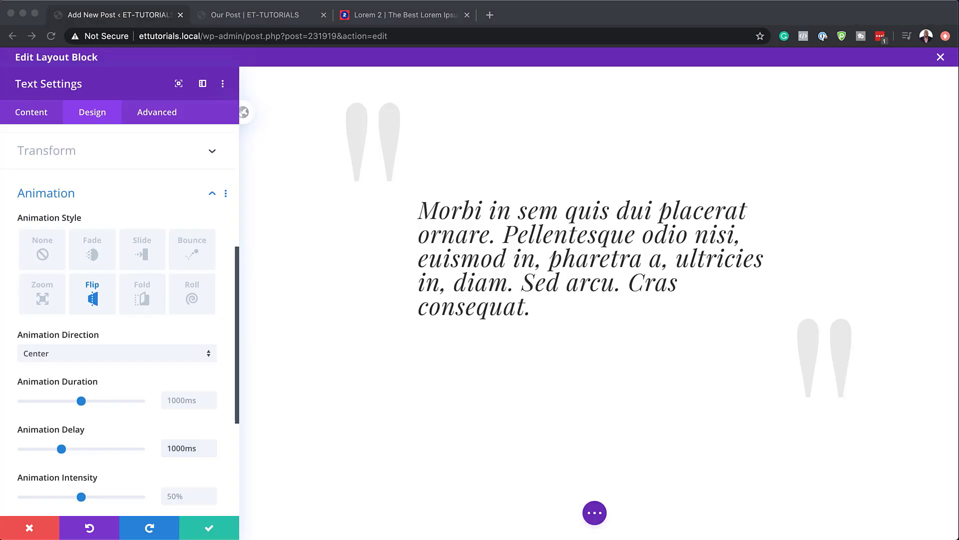
# - Set the intensity of the closing quotation mark's Flip animation to 200%
pyautogui.scroll(-3, 187, 378)
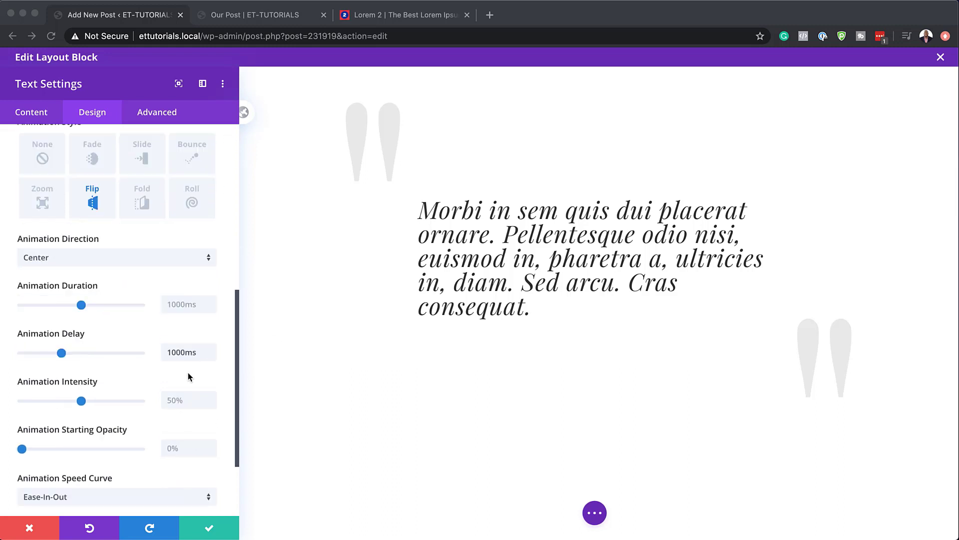
pyautogui.click(186, 397)
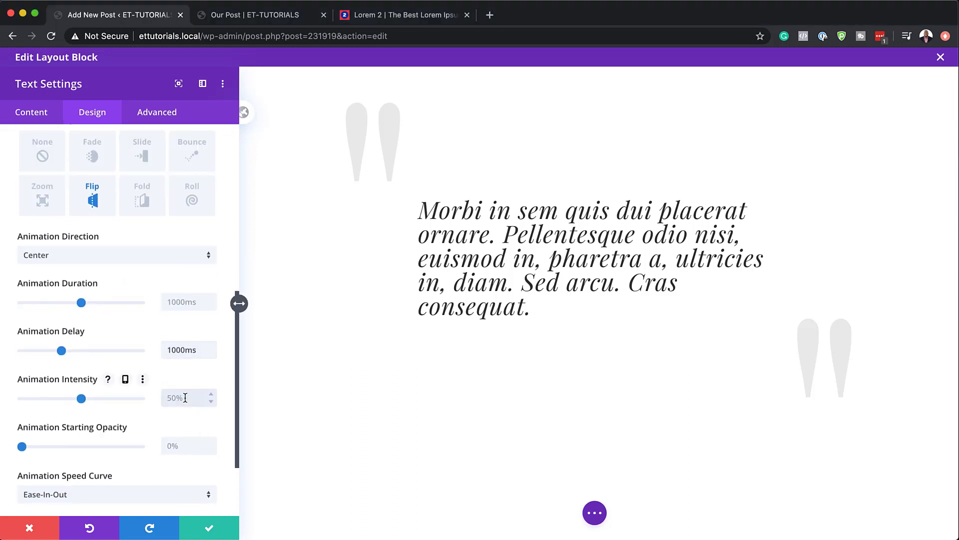
pyautogui.press('super+a')
pyautogui.write('200')
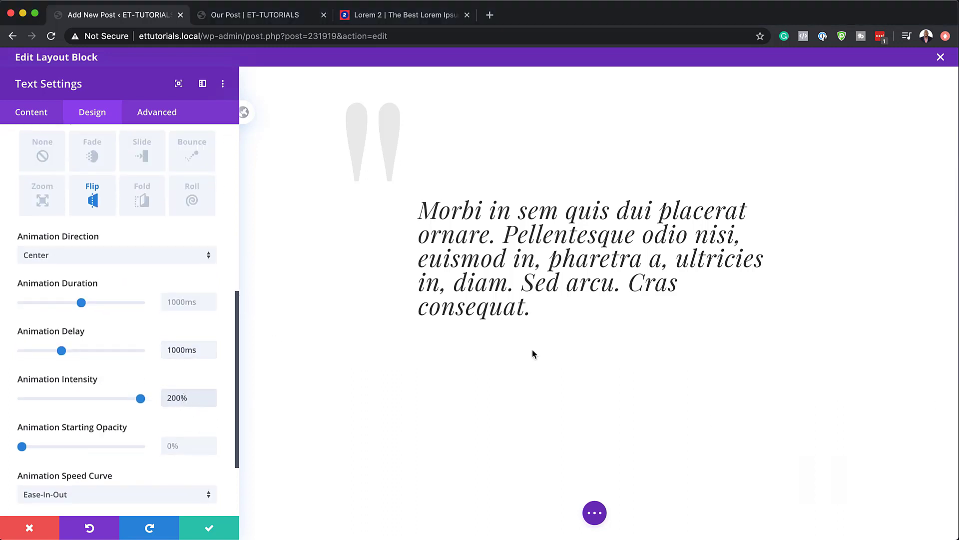
pyautogui.scroll(-1, 140, 471)
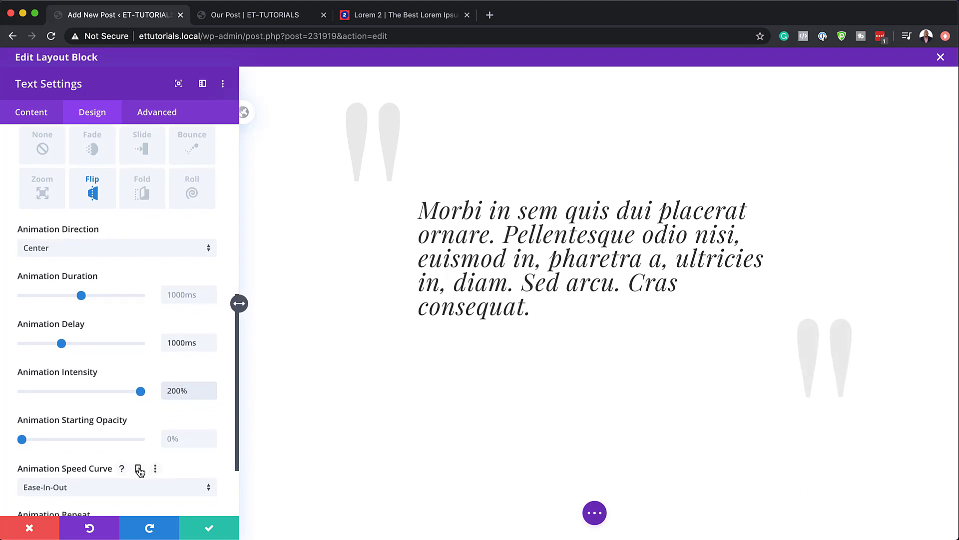
# - Try the fonts Abhaya Libre, Actor and Alef on the closing quotation mark
pyautogui.scroll(-2, 140, 471)
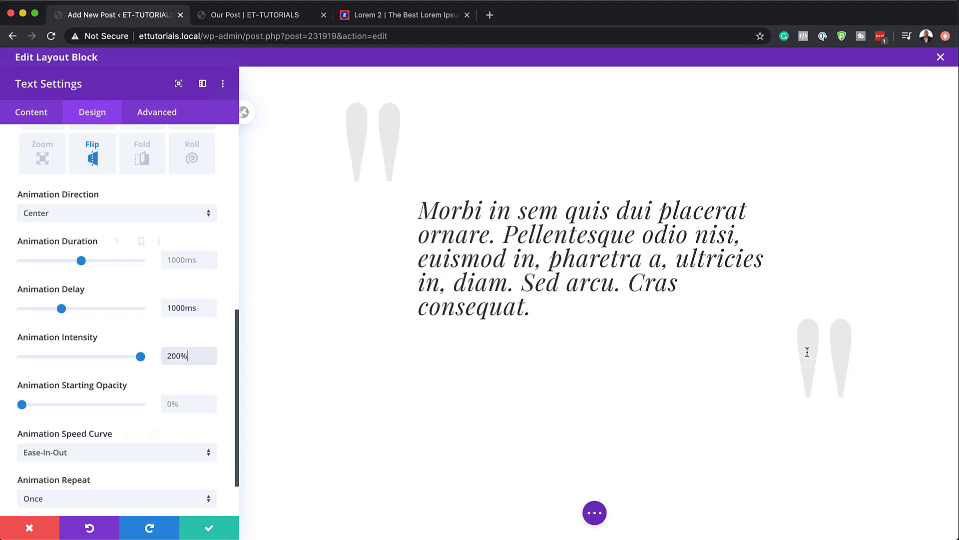
pyautogui.scroll(1, 106, 311)
pyautogui.scroll(10, 106, 311)
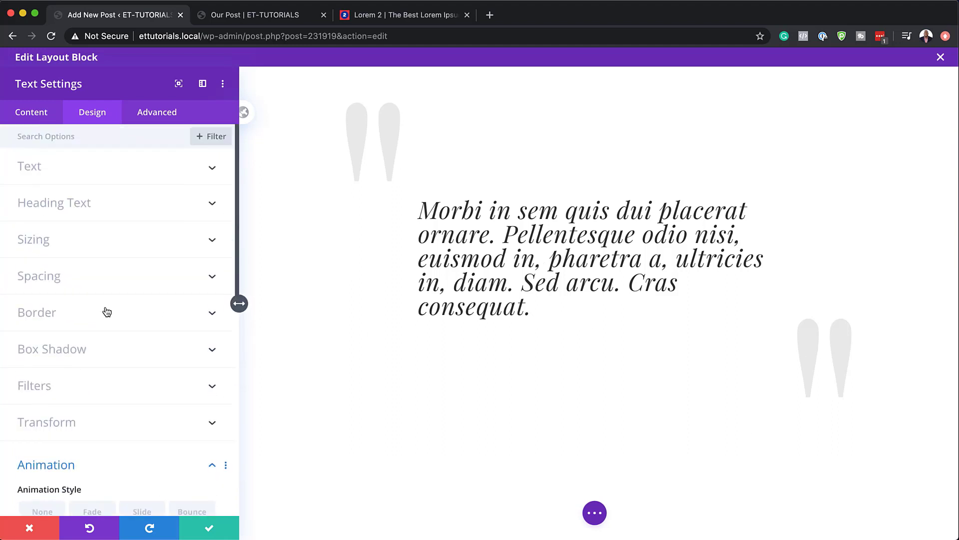
pyautogui.click(80, 175)
pyautogui.click(110, 248)
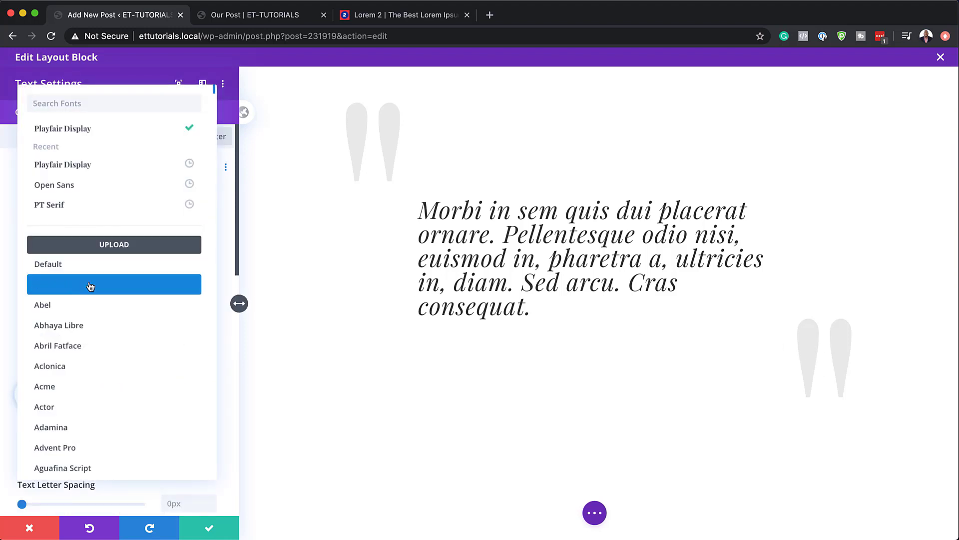
pyautogui.click(85, 326)
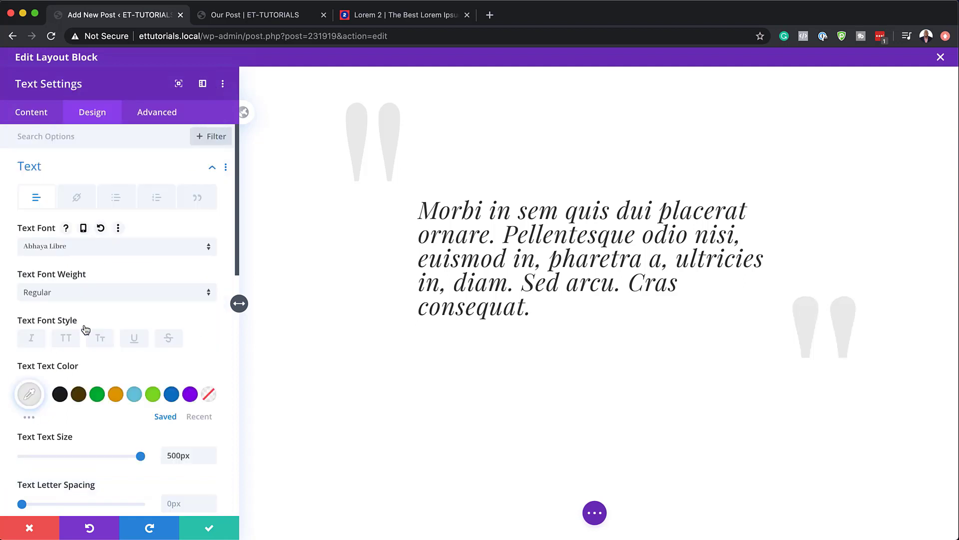
pyautogui.click(70, 248)
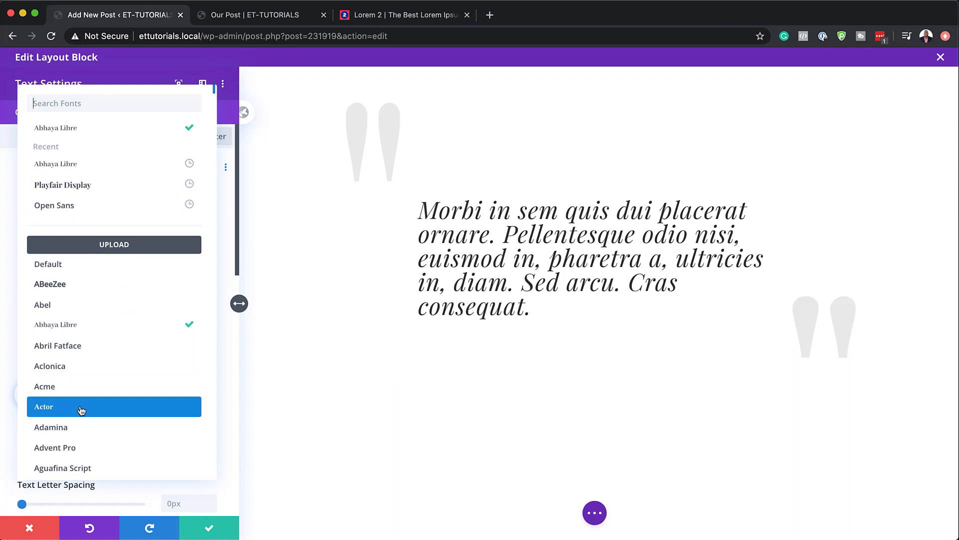
pyautogui.click(82, 410)
pyautogui.click(86, 248)
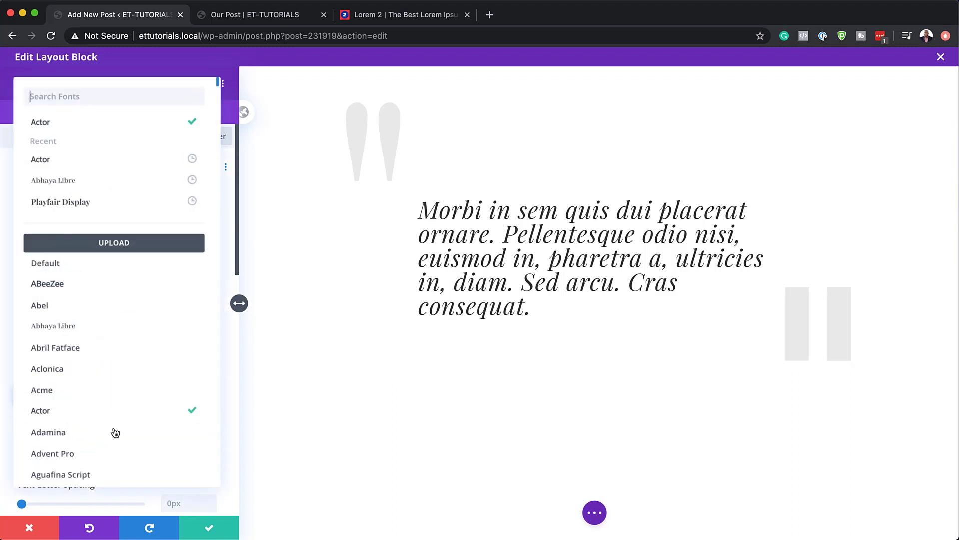
pyautogui.scroll(-5, 113, 440)
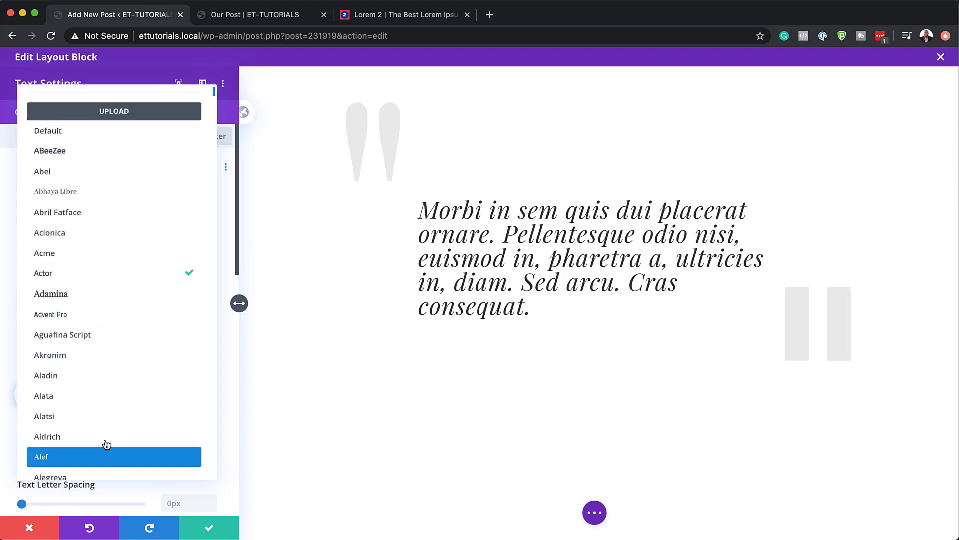
pyautogui.click(100, 454)
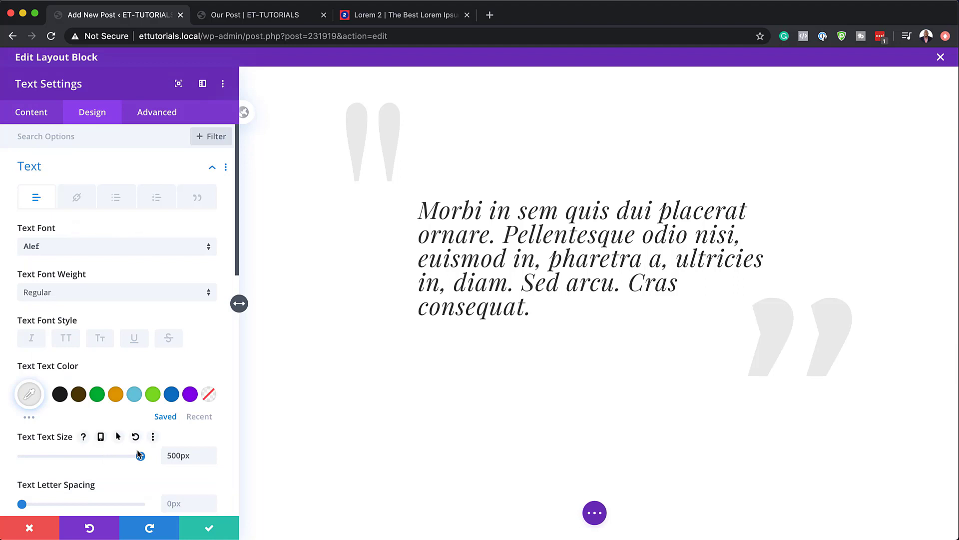
# - Try the Alfa Slab One font on the closing quotation mark
pyautogui.scroll(-1, 124, 365)
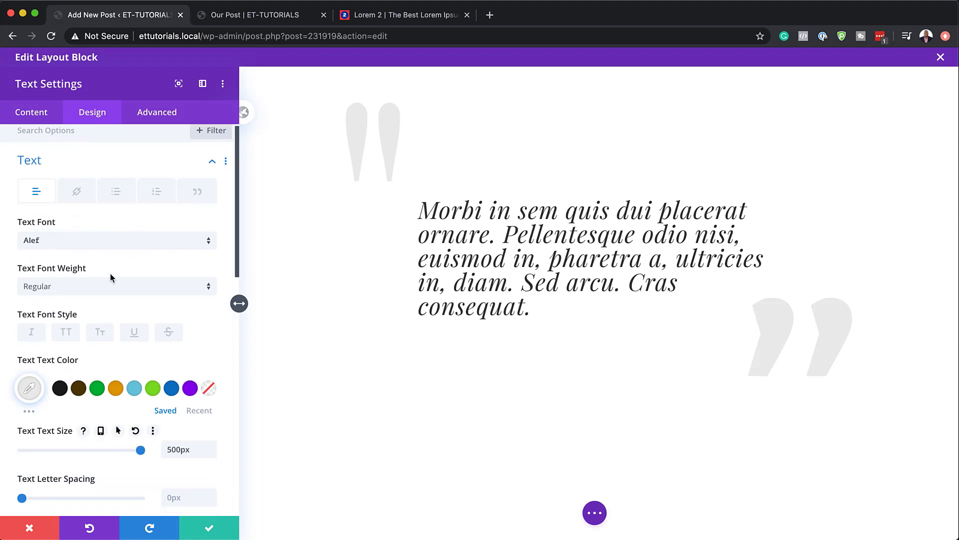
pyautogui.click(111, 241)
pyautogui.scroll(-6, 120, 395)
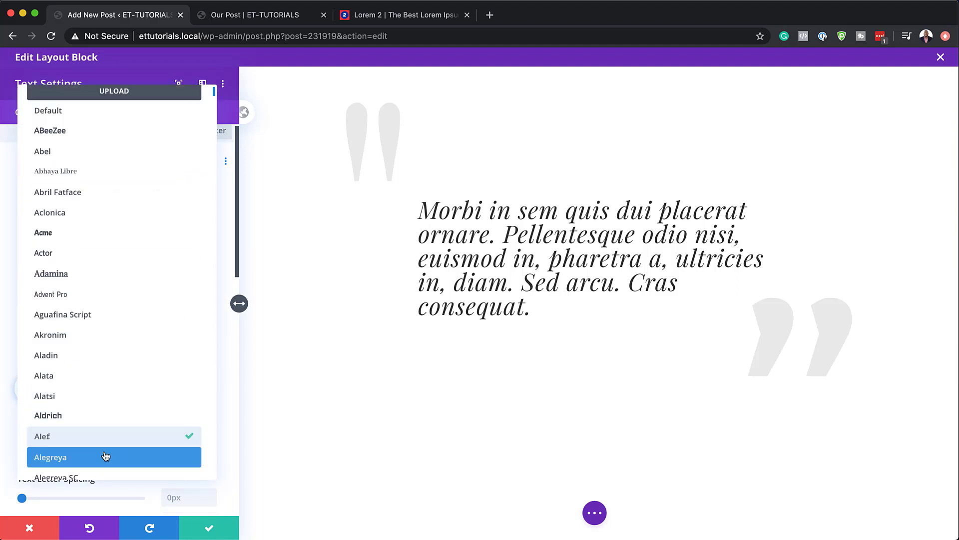
pyautogui.scroll(-6, 115, 452)
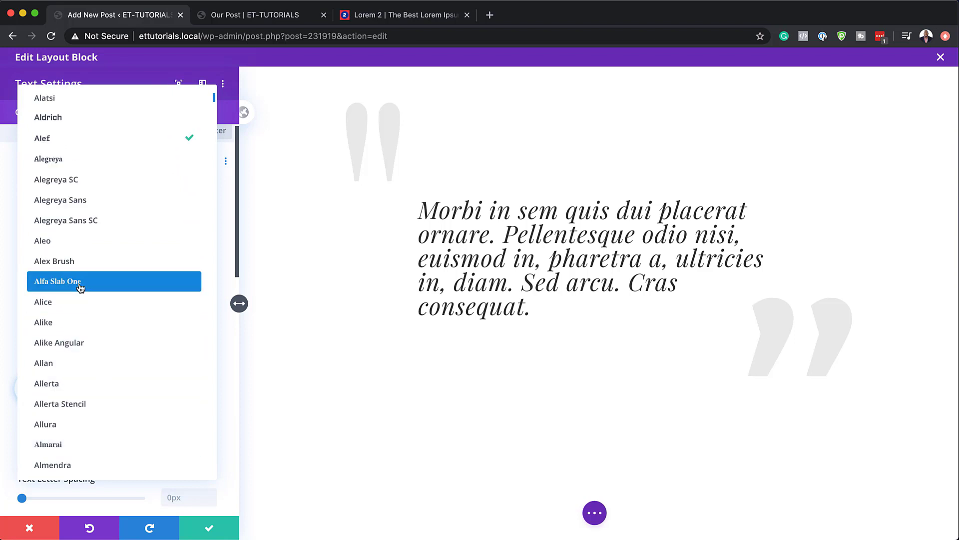
pyautogui.click(80, 282)
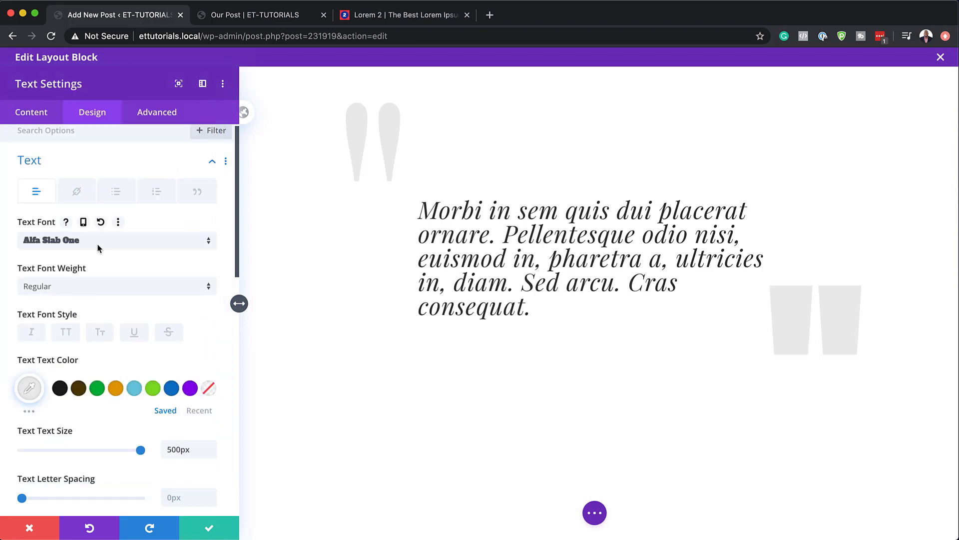
pyautogui.scroll(1, 138, 282)
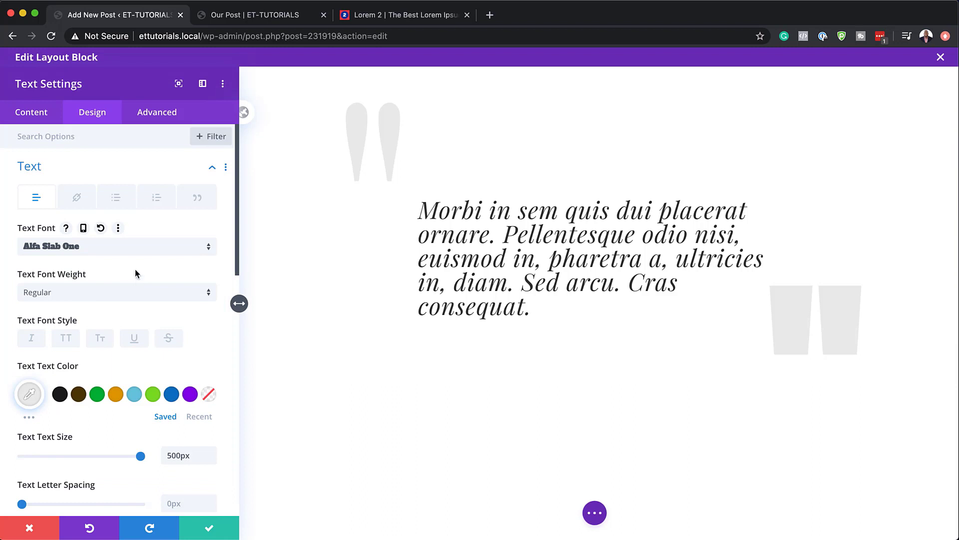
# - Set the closing quotation mark's font back to Playfair Display
pyautogui.click(111, 249)
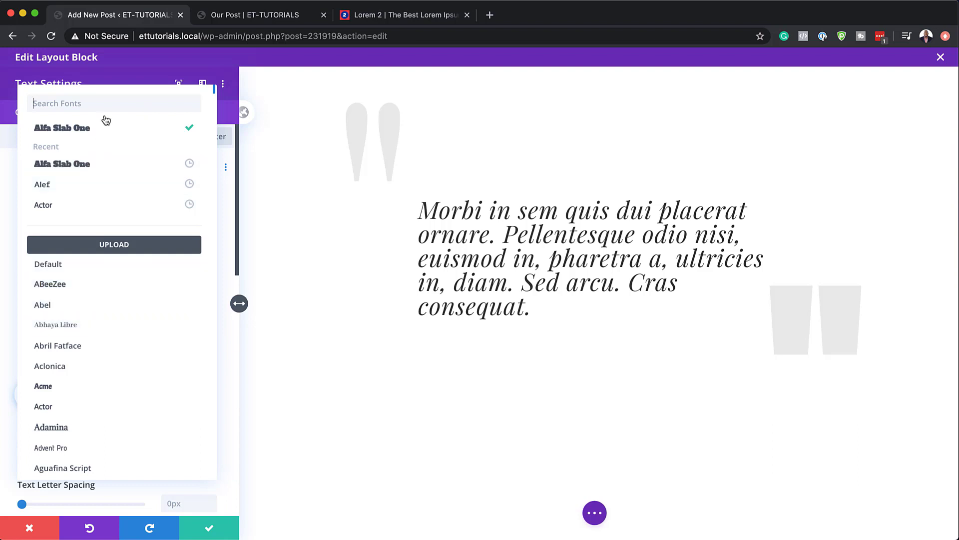
pyautogui.write('play')
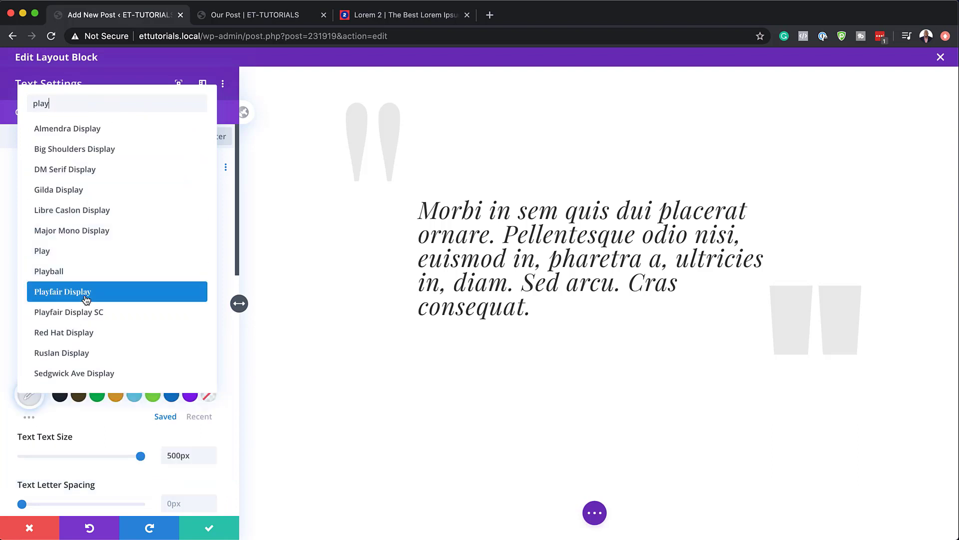
pyautogui.click(84, 289)
# - Give the closing quotation mark an Absolute position anchored at the bottom-right location and save its text settings
pyautogui.click(142, 113)
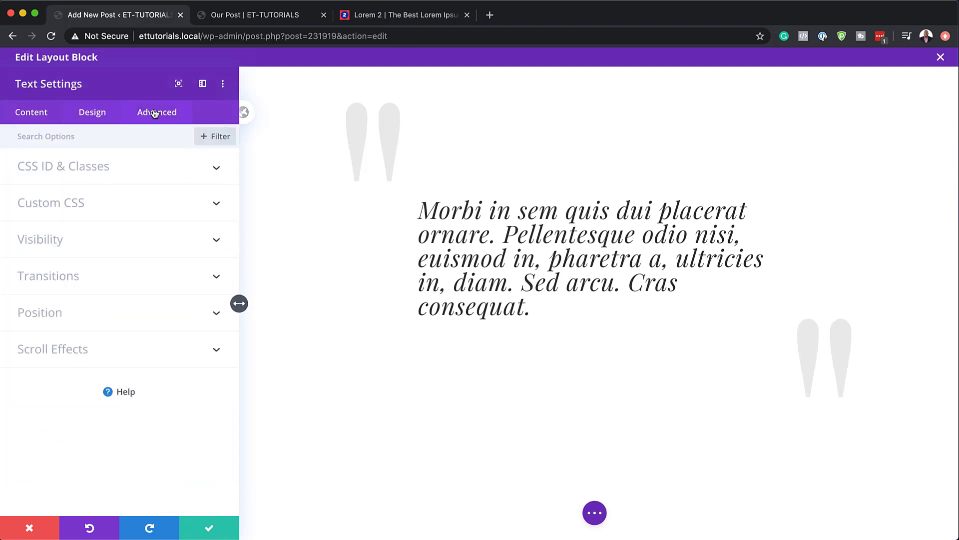
pyautogui.click(84, 311)
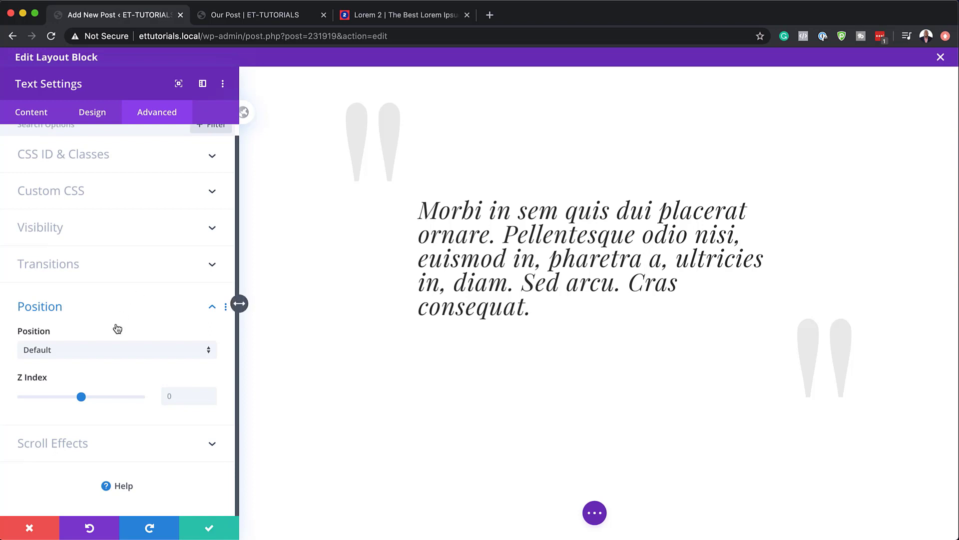
pyautogui.click(107, 353)
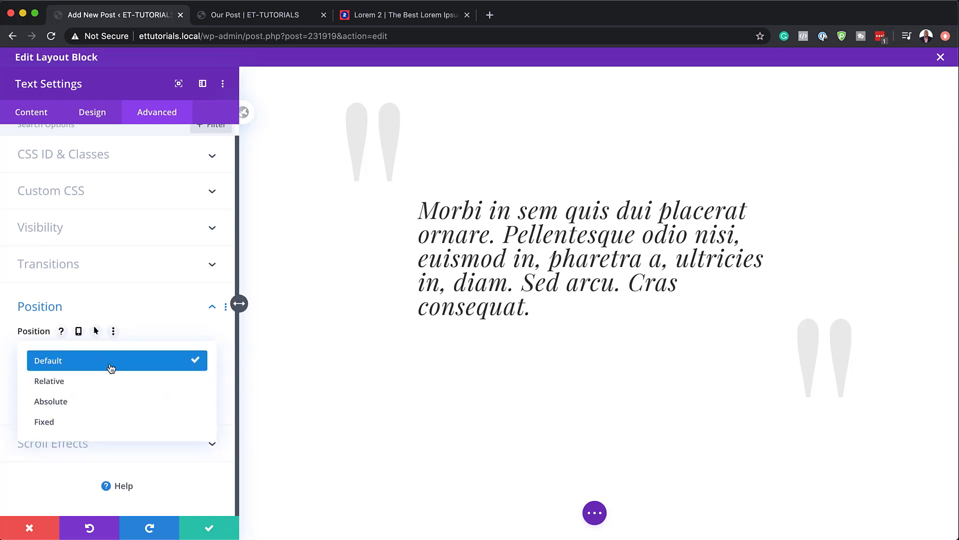
pyautogui.click(110, 403)
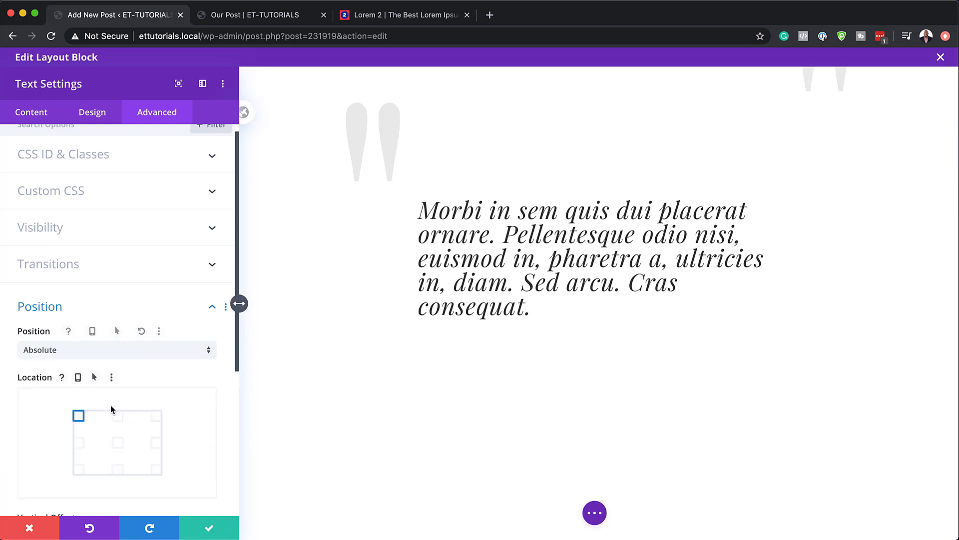
pyautogui.click(158, 472)
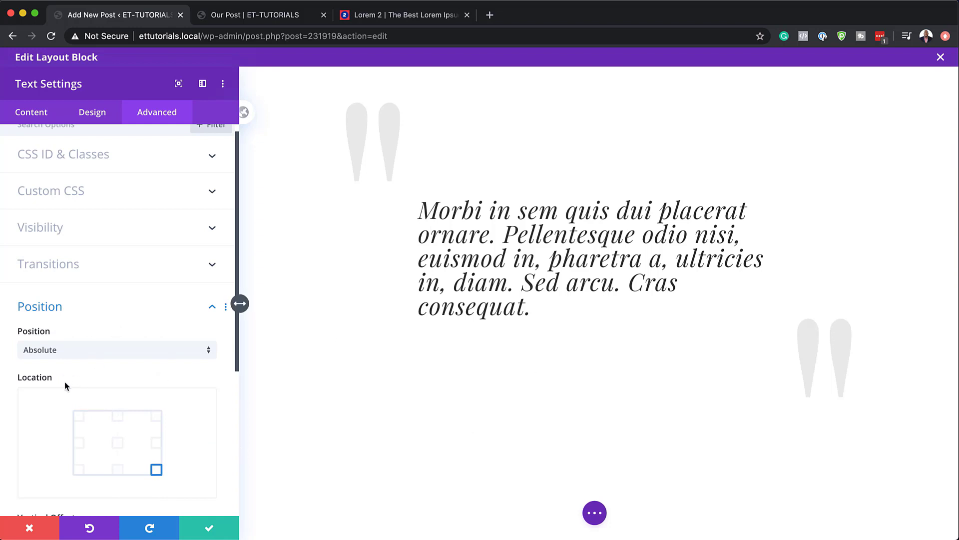
pyautogui.scroll(-5, 64, 381)
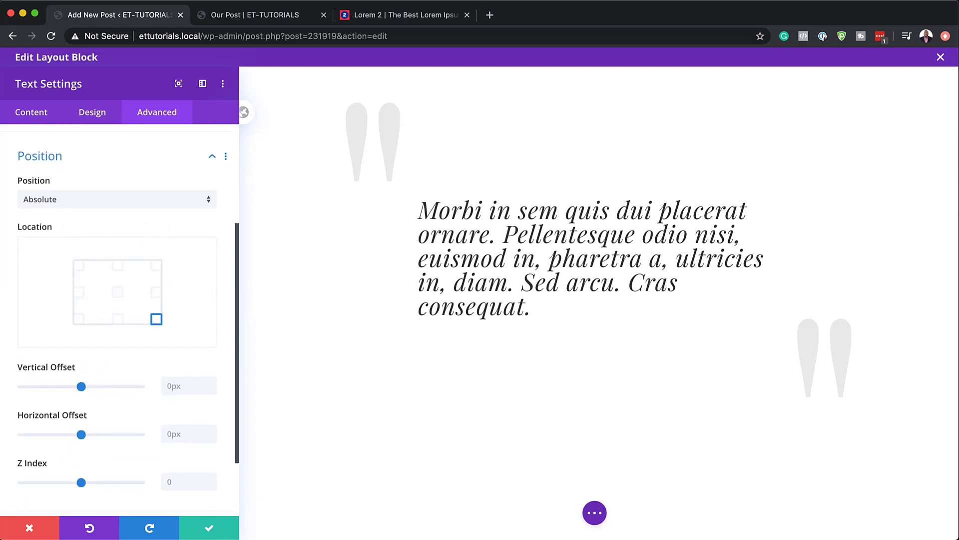
pyautogui.click(209, 529)
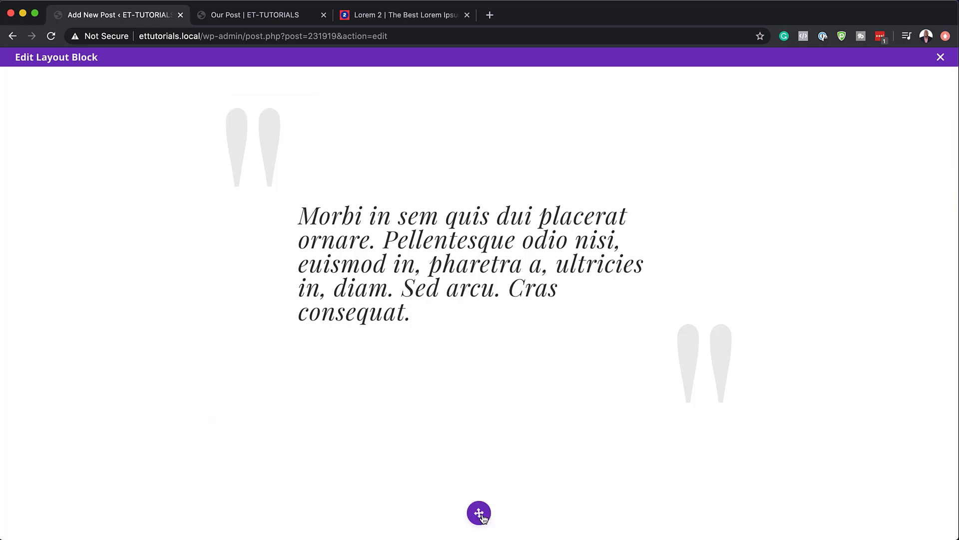
# - Show the builder's page controls and view the Add to Library form for the layout without saving it
pyautogui.click(479, 513)
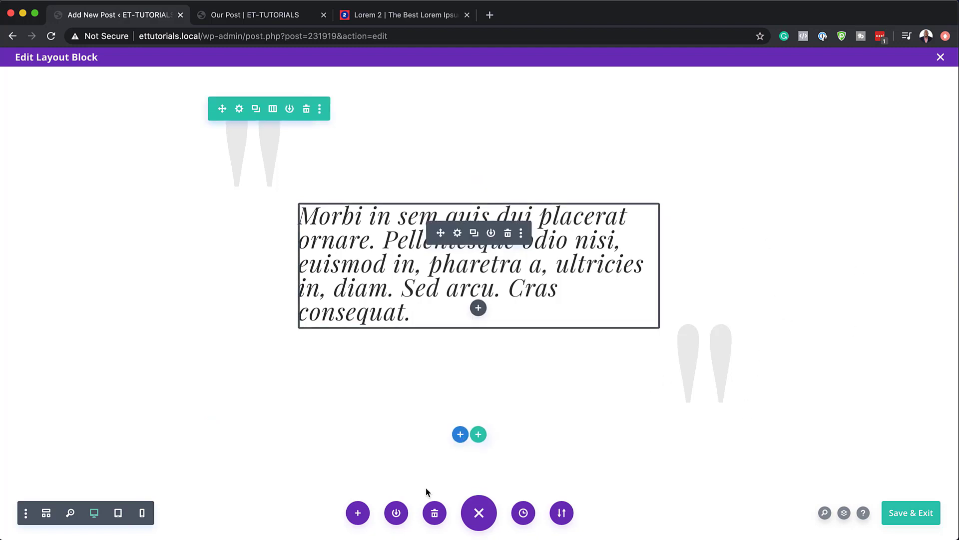
pyautogui.click(397, 514)
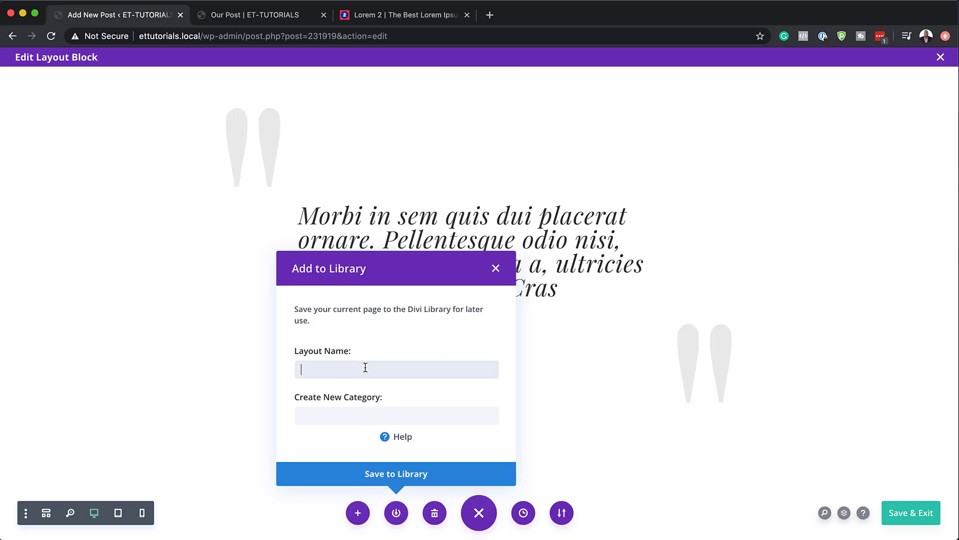
pyautogui.click(395, 368)
pyautogui.click(495, 268)
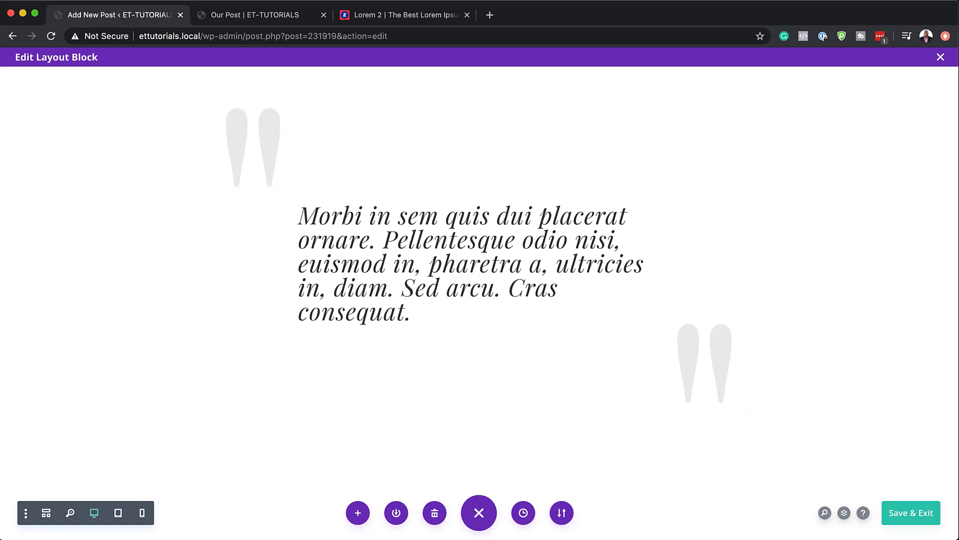
# - Save and exit the pull quote layout, then publish Our Post 2 and view it on the site
pyautogui.click(912, 514)
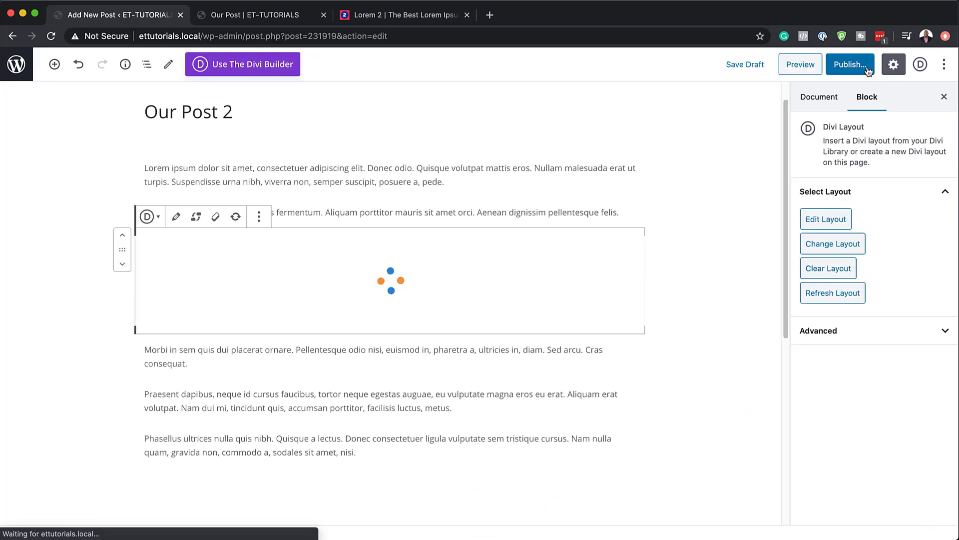
pyautogui.click(861, 67)
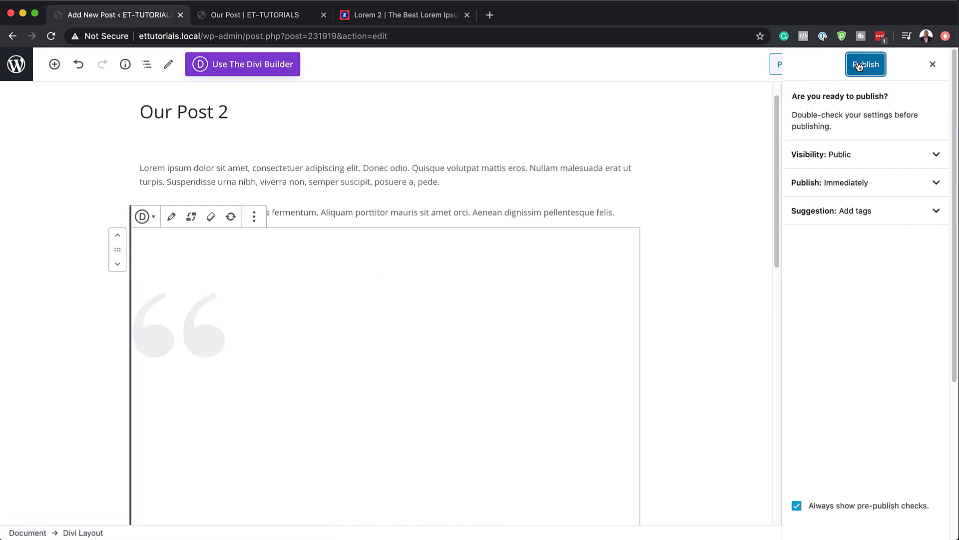
pyautogui.click(859, 65)
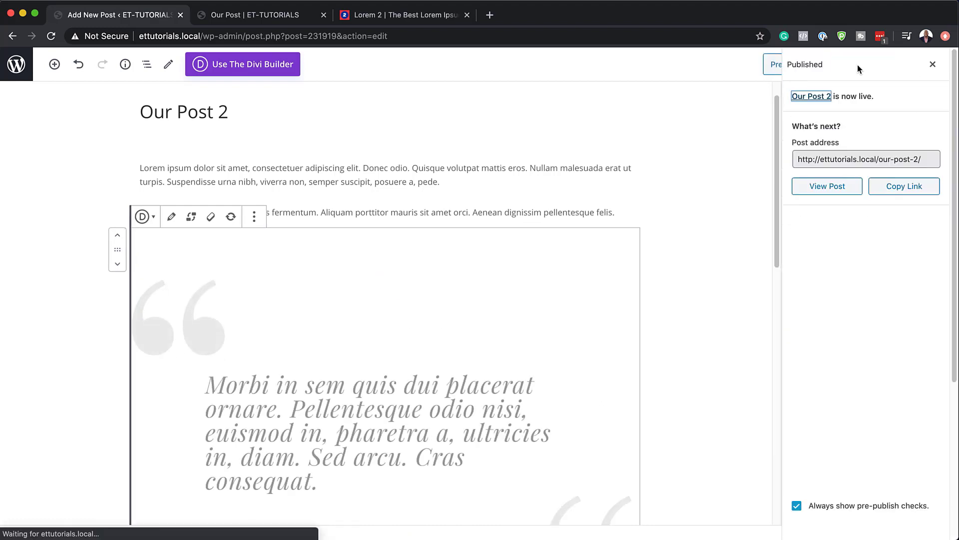
pyautogui.click(827, 189)
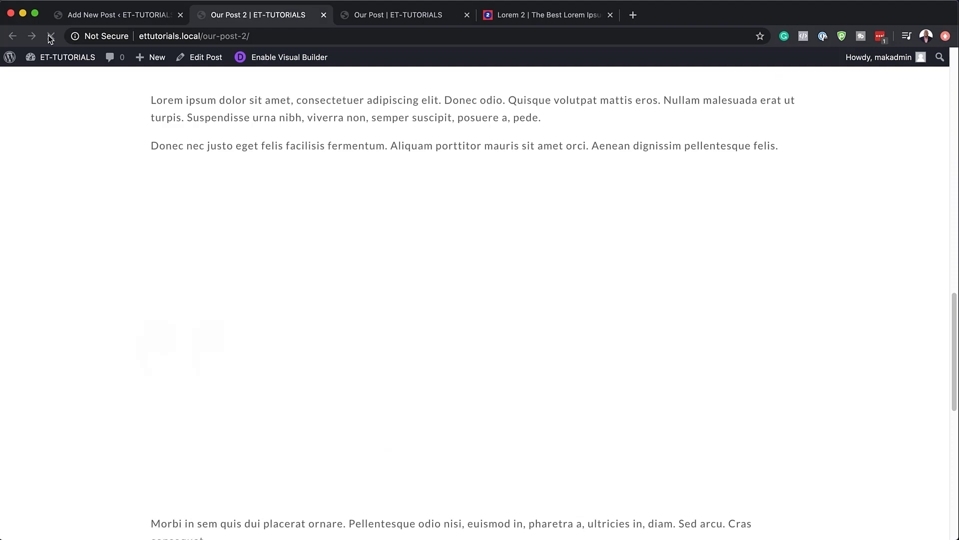